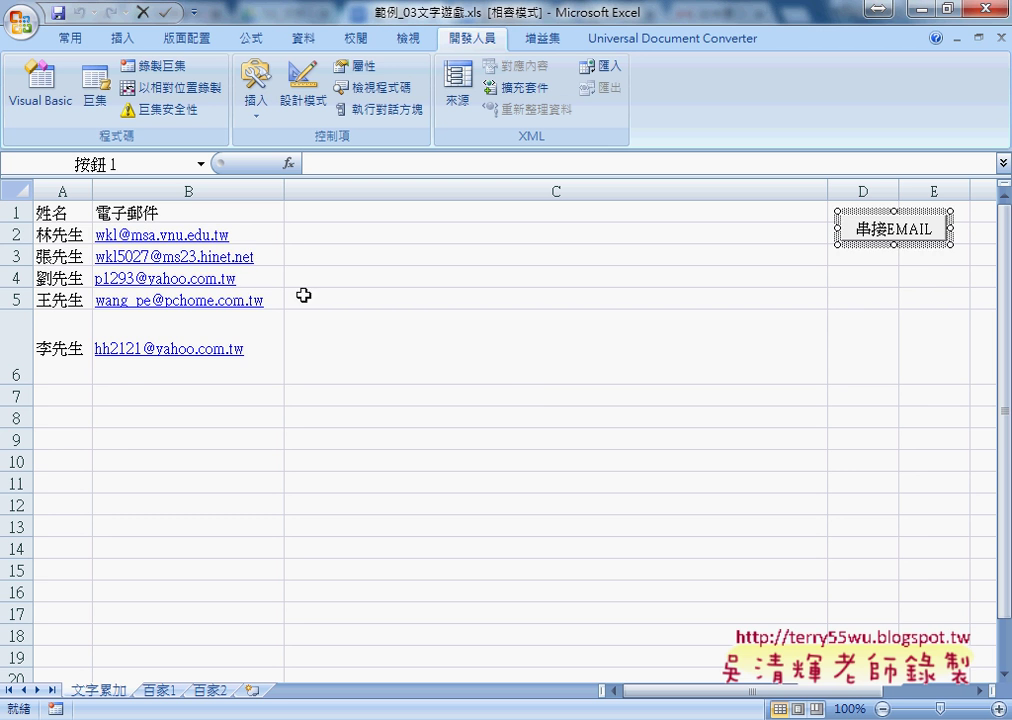
# Step: Open the 串接EMAIL button's assigned macro for editing through 指定巨集 and 編輯
pyautogui.click(268, 235)
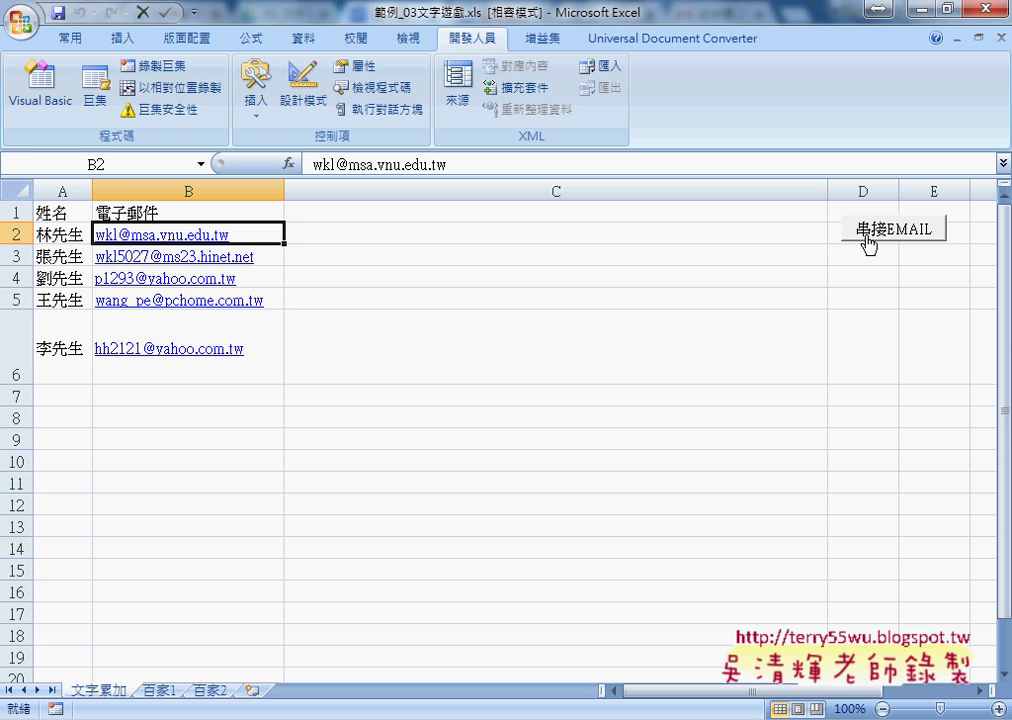
pyautogui.rightClick(918, 230)
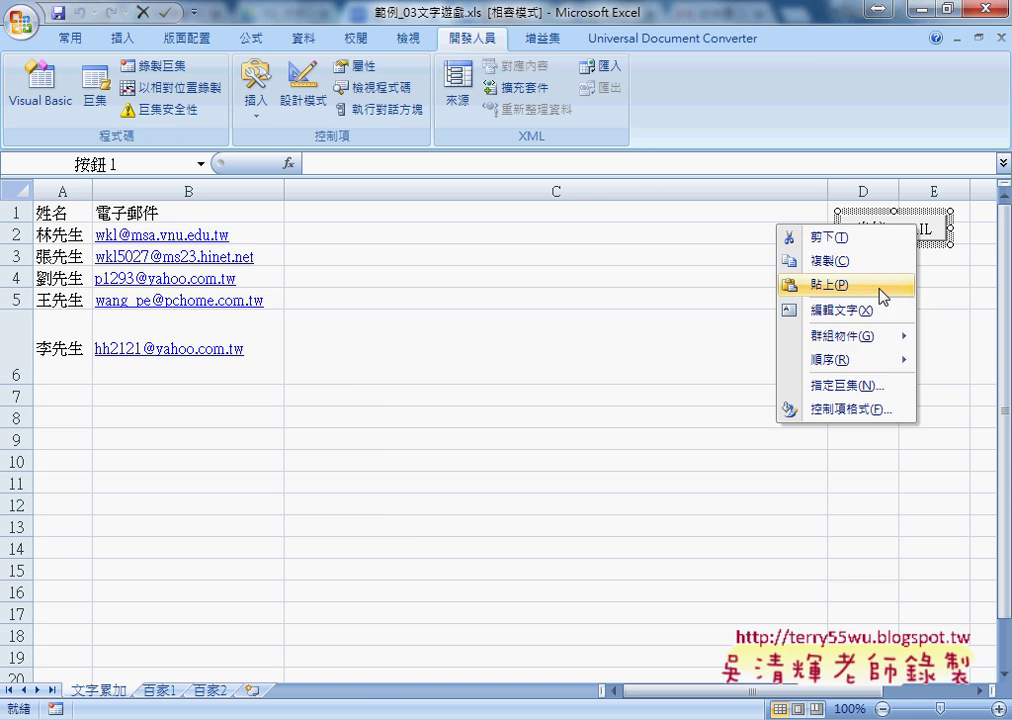
pyautogui.click(857, 387)
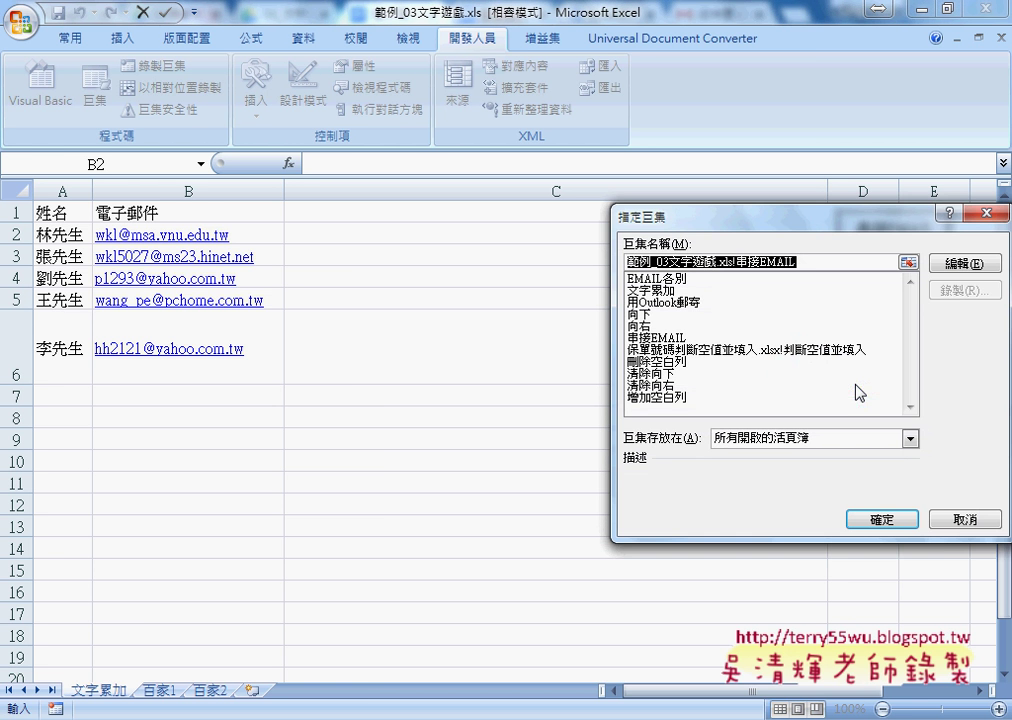
pyautogui.click(967, 260)
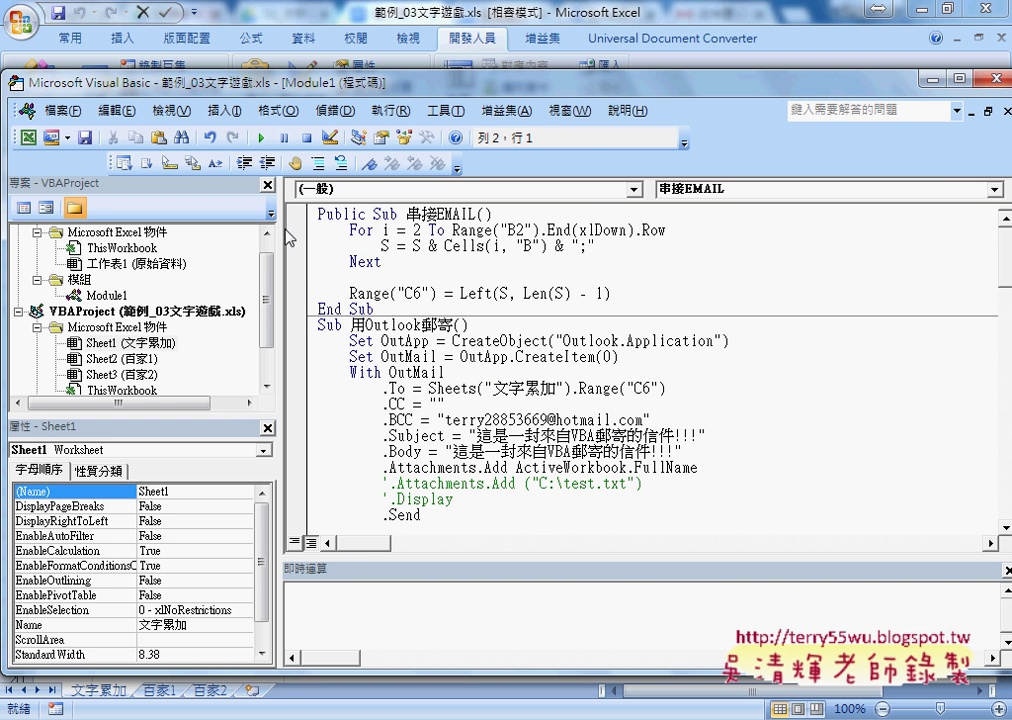
# Step: Narrow the Project/Properties panes and move the VBA editor right of the email sheet
pyautogui.moveTo(252, 183); pyautogui.dragTo(165, 221)
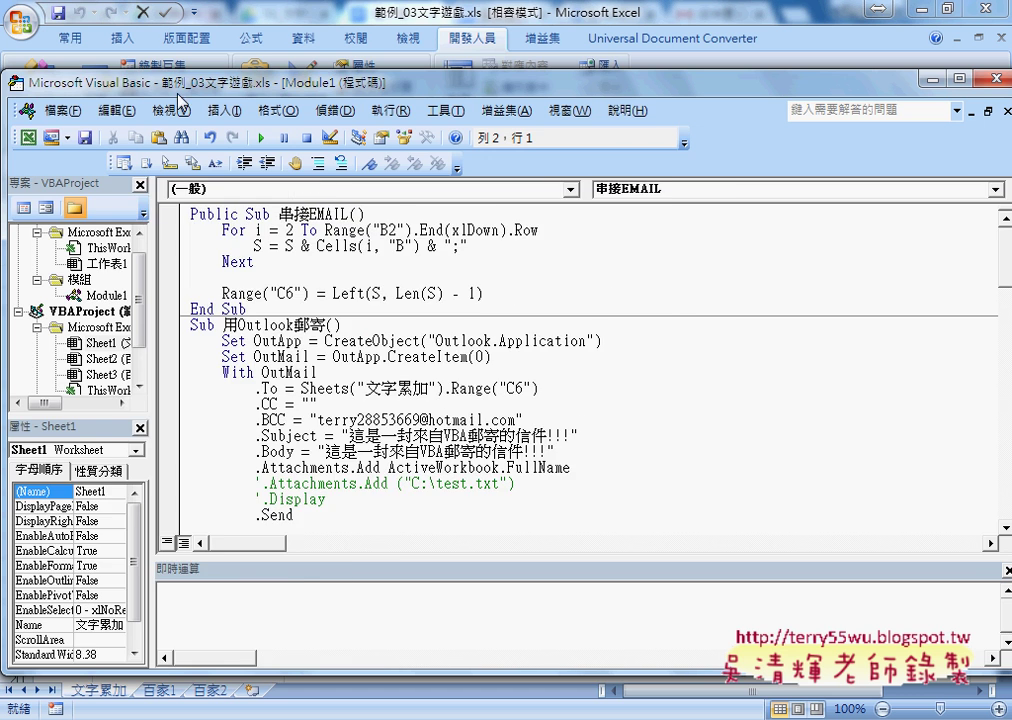
pyautogui.moveTo(145, 82); pyautogui.dragTo(510, 84)
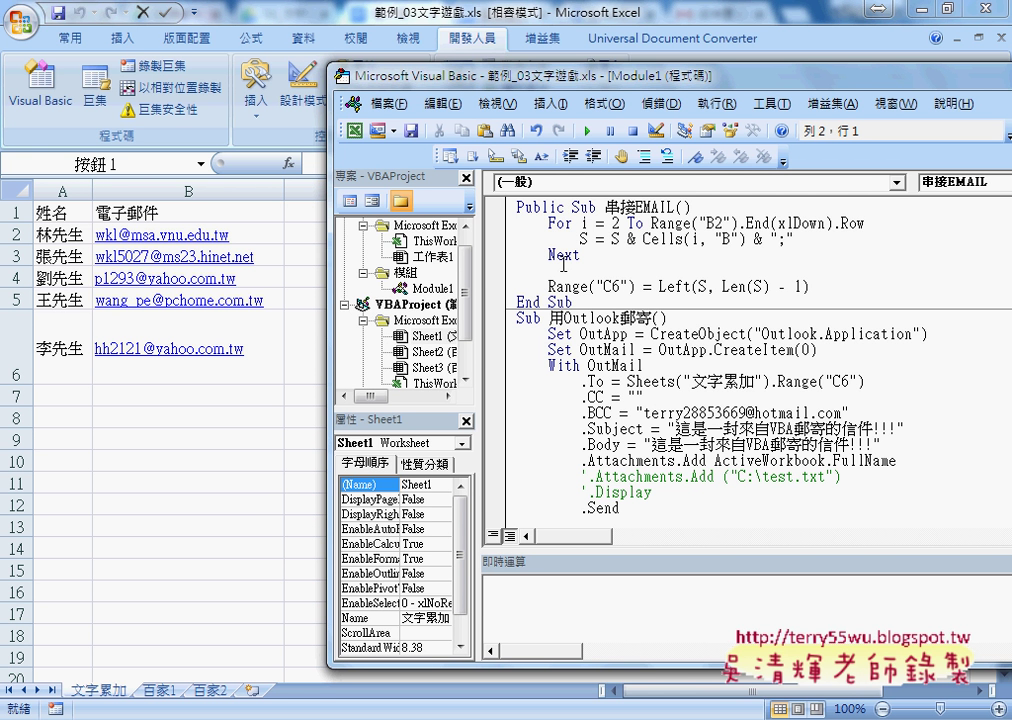
pyautogui.moveTo(548, 223)
pyautogui.mouseDown()
pyautogui.moveTo(571, 223)
pyautogui.moveTo(581, 257)
pyautogui.mouseUp()
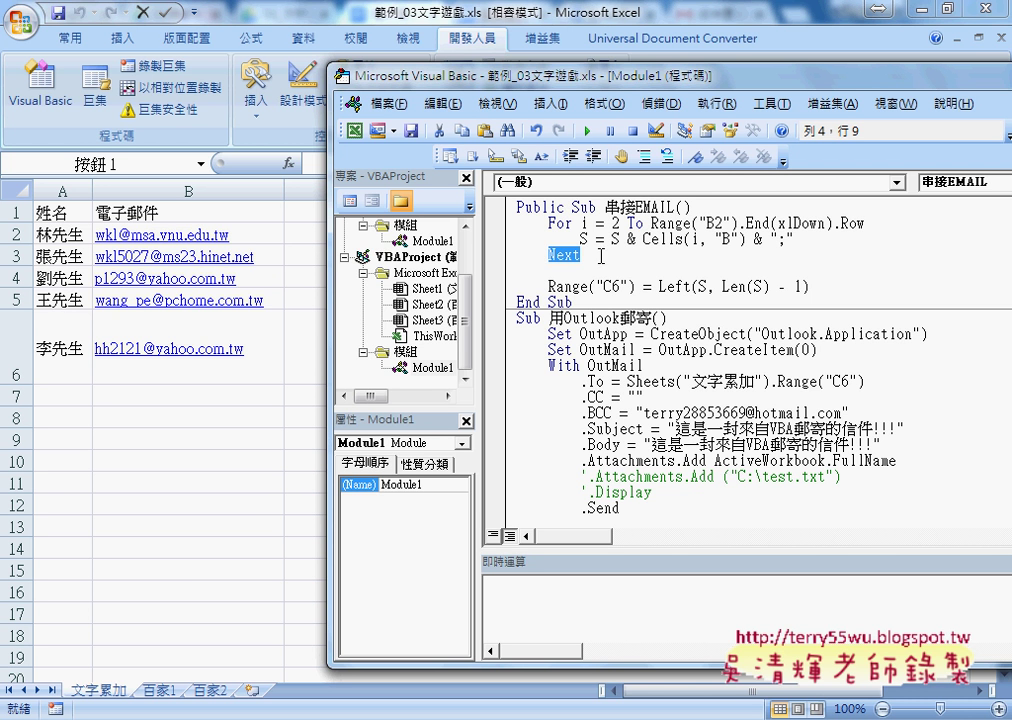
pyautogui.moveTo(651, 223); pyautogui.dragTo(864, 224)
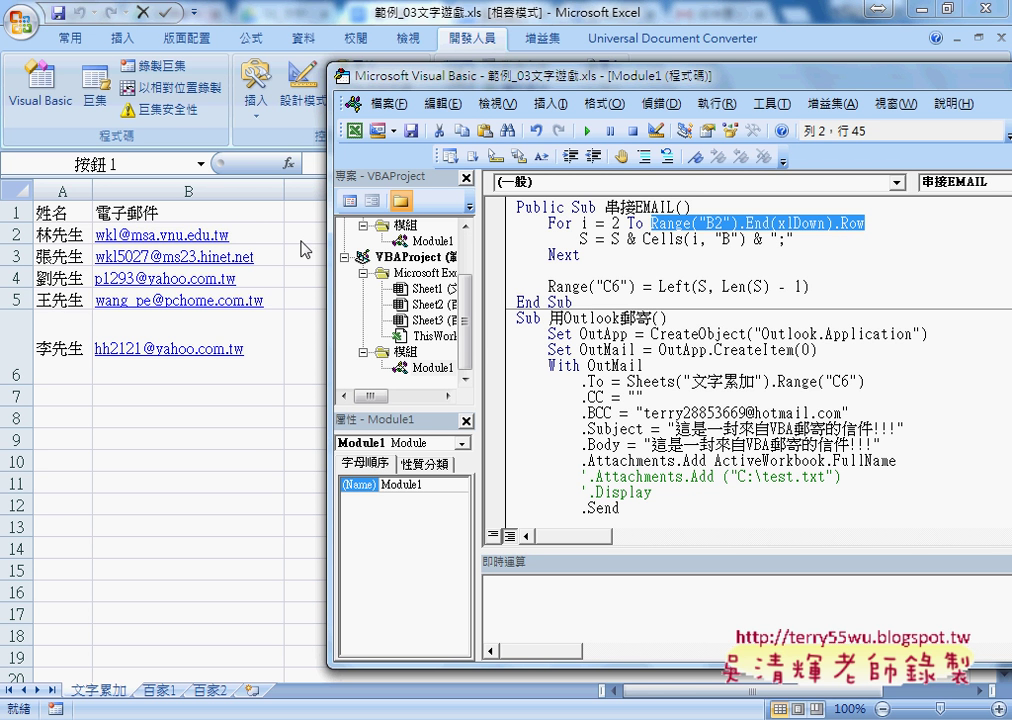
pyautogui.click(582, 240)
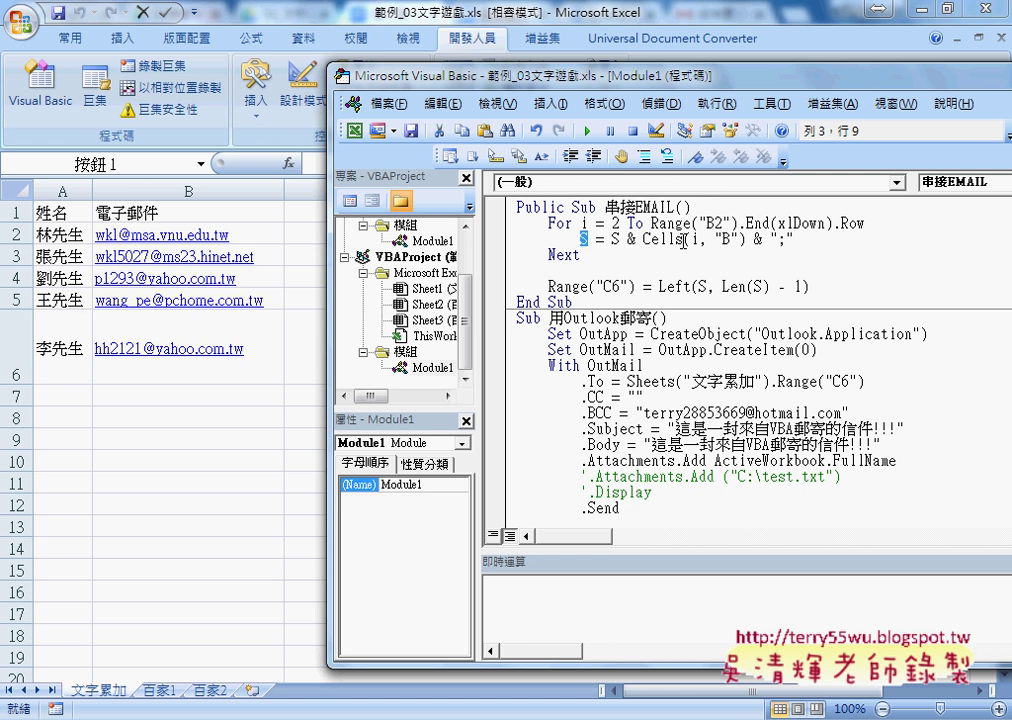
pyautogui.click(707, 207)
# Step: Add the line S = "" below the Public Sub 串接EMAIL() header
pyautogui.press('Return')
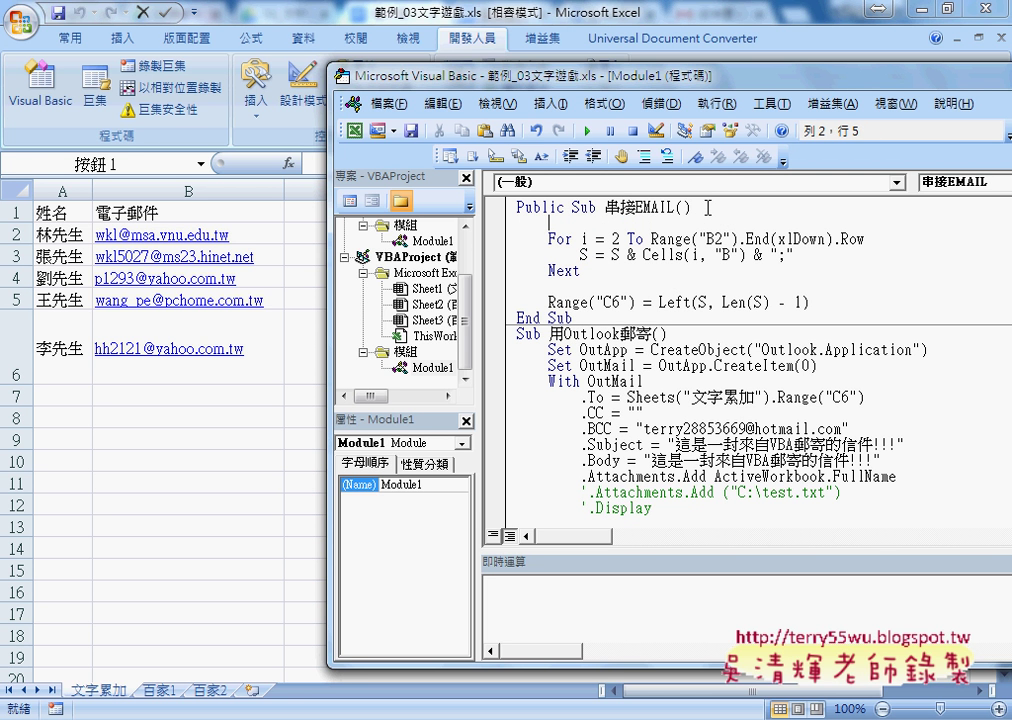
pyautogui.write('S-')
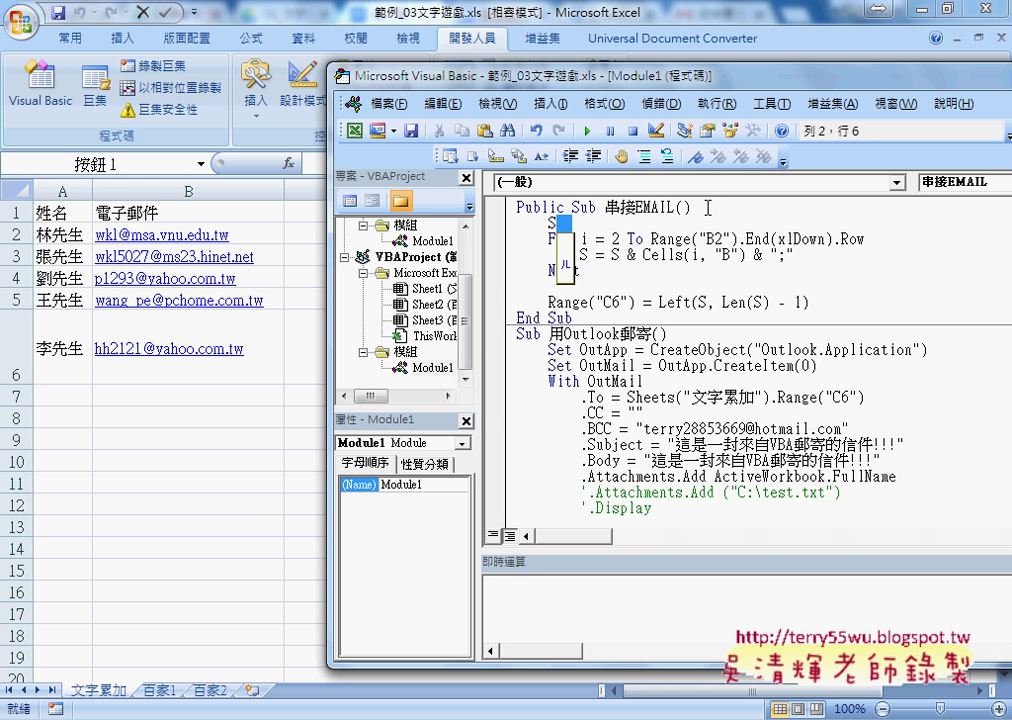
pyautogui.press('Return')
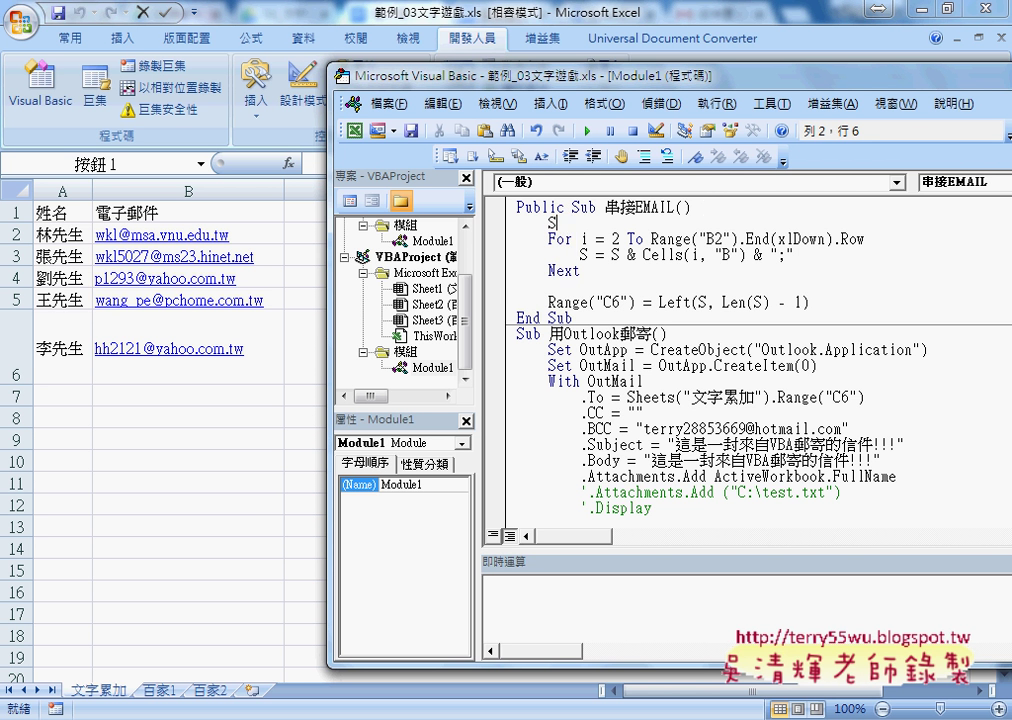
pyautogui.write('=""')
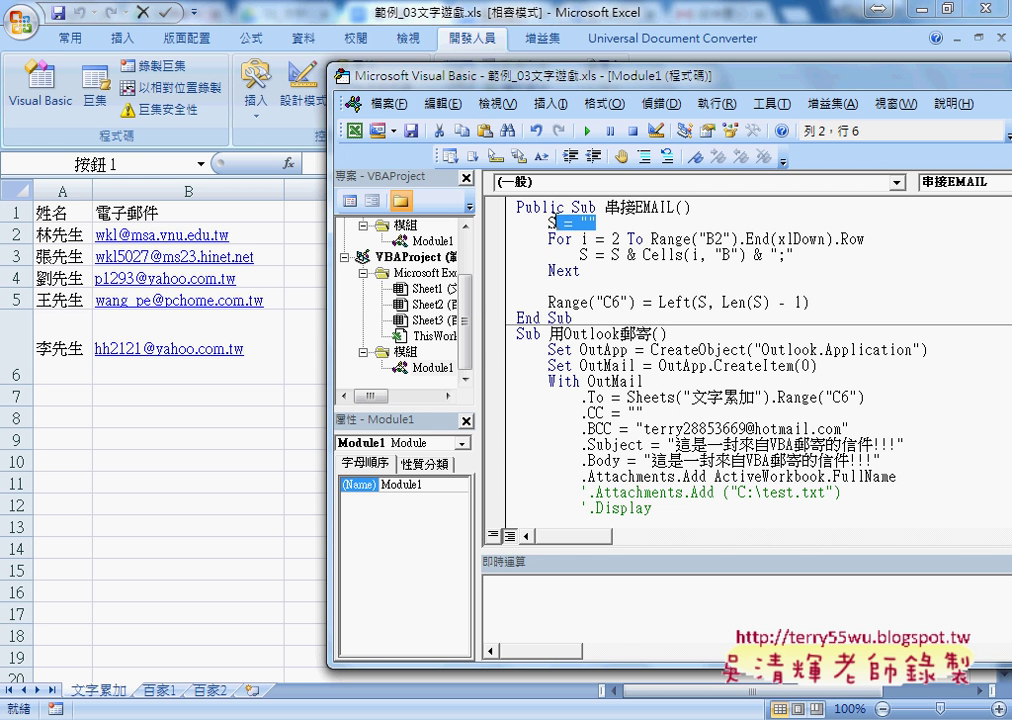
pyautogui.moveTo(597, 222); pyautogui.dragTo(549, 224)
# Step: Insert an indented dim S as String declaration directly under the Sub header
pyautogui.click(713, 207)
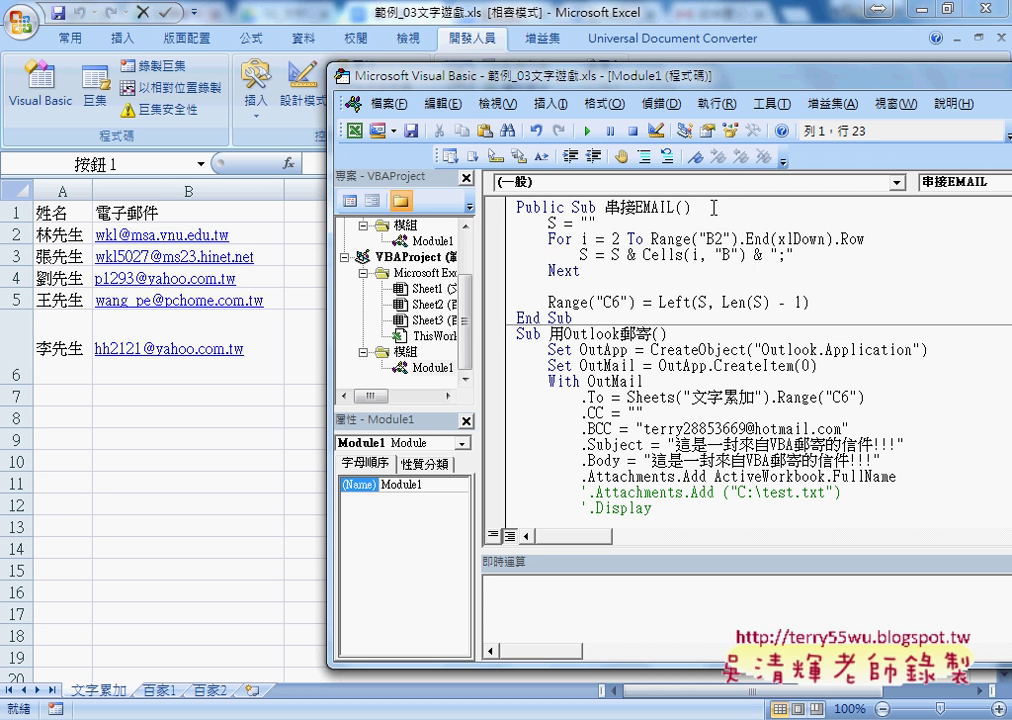
pyautogui.press('Return')
pyautogui.press('Tab')
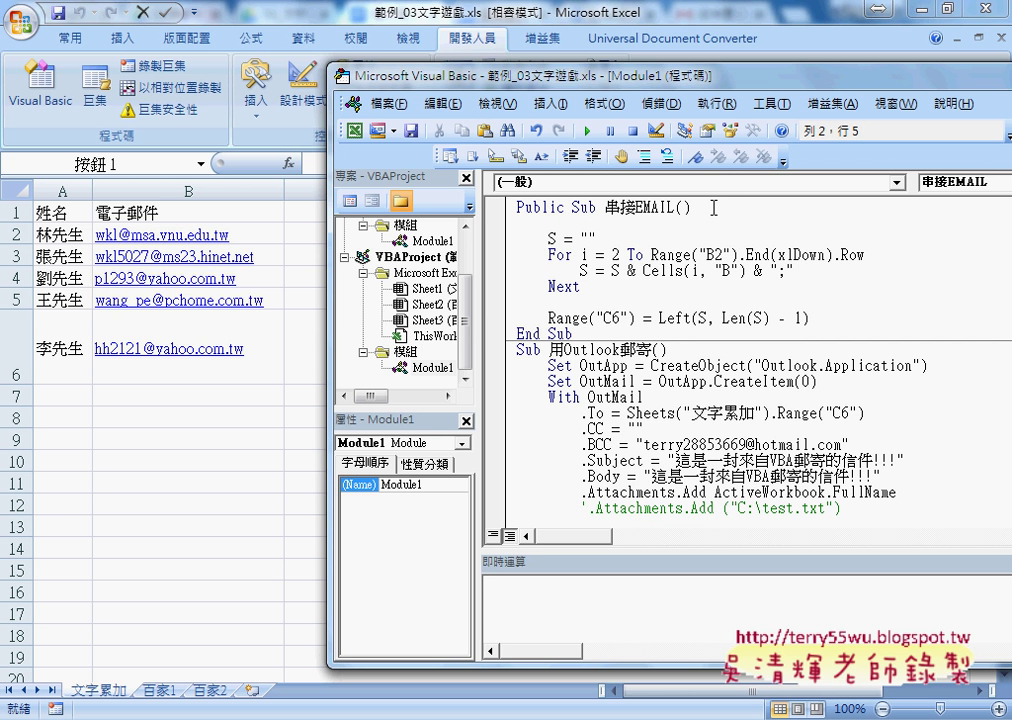
pyautogui.write('di')
pyautogui.write('m S')
pyautogui.write(' as ')
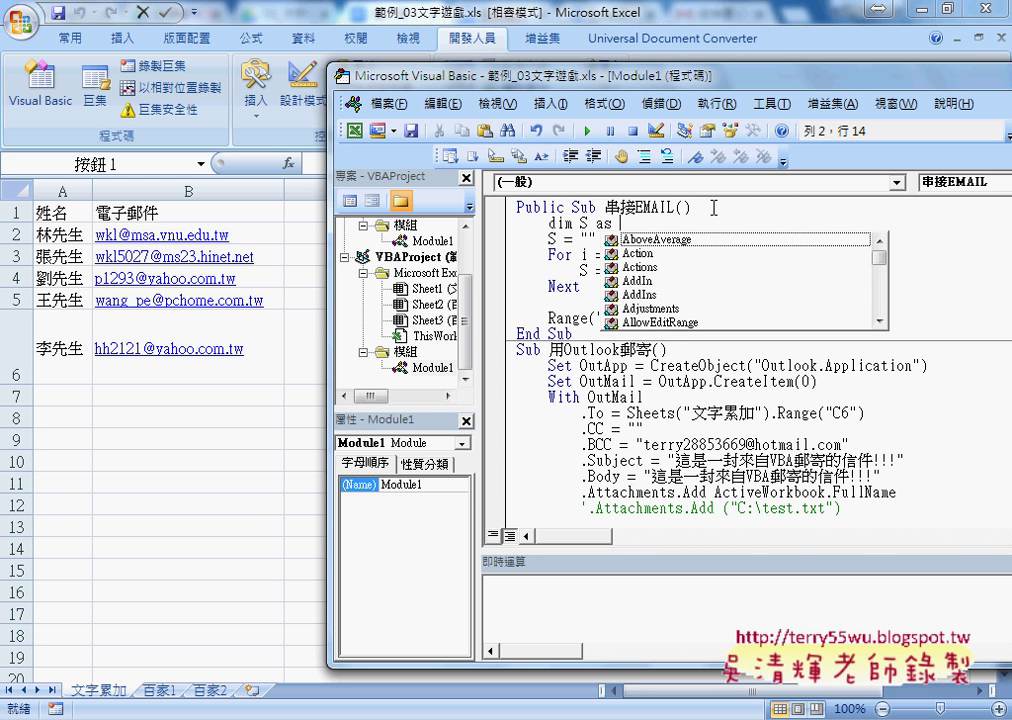
pyautogui.write('S')
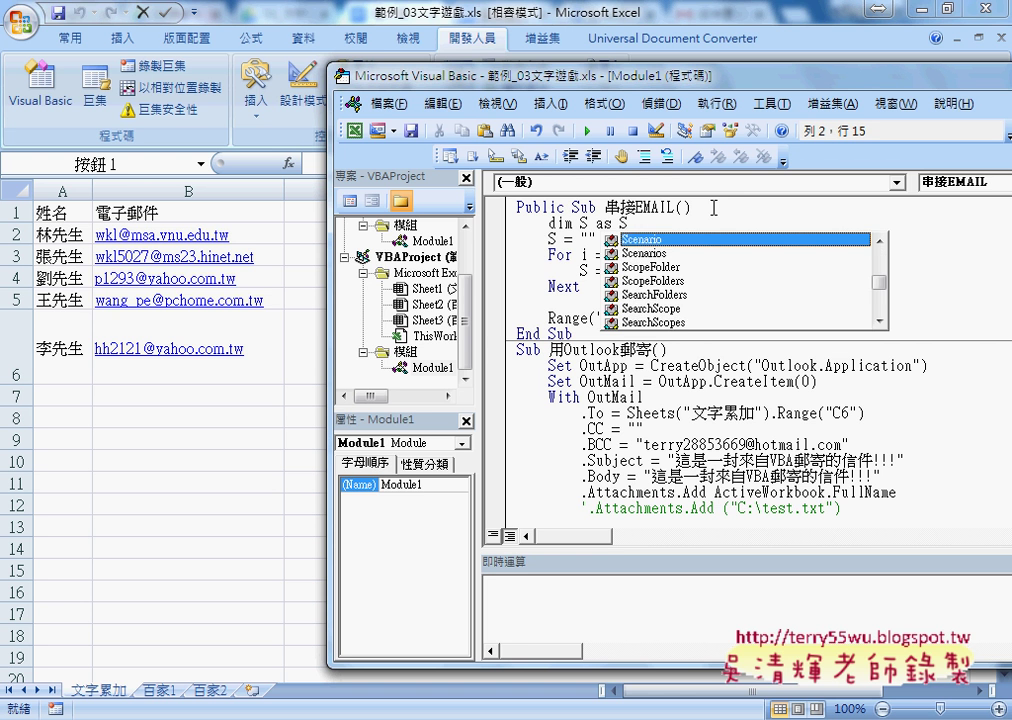
pyautogui.write('tring')
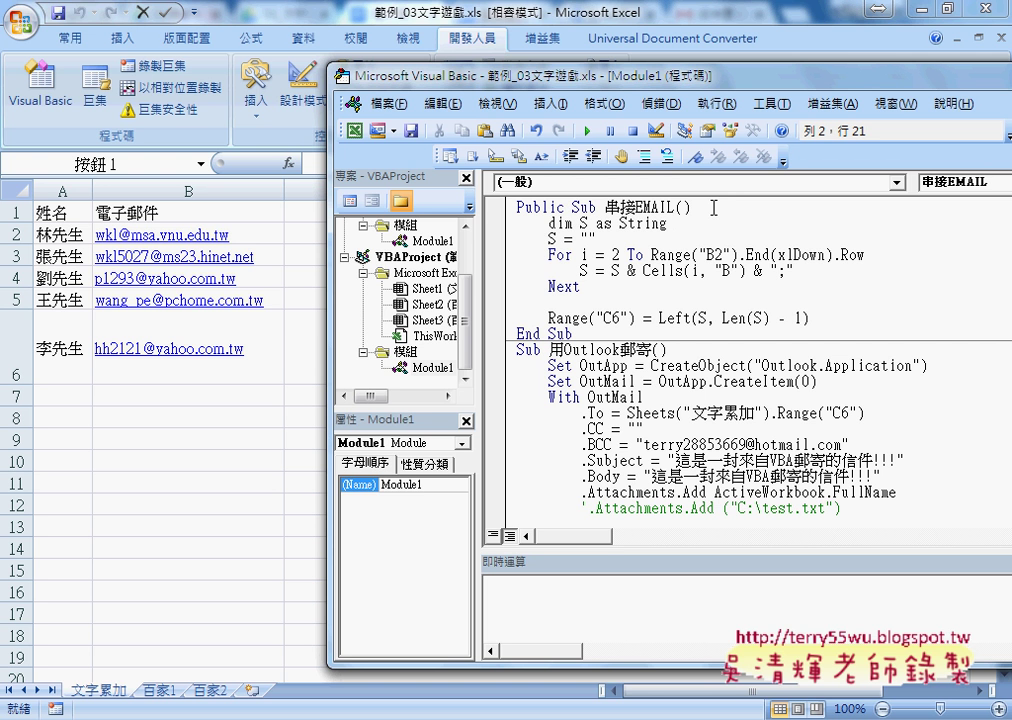
# Step: Comment out the Dim S As String line with an apostrophe
pyautogui.hotkey('shift', 'Home')
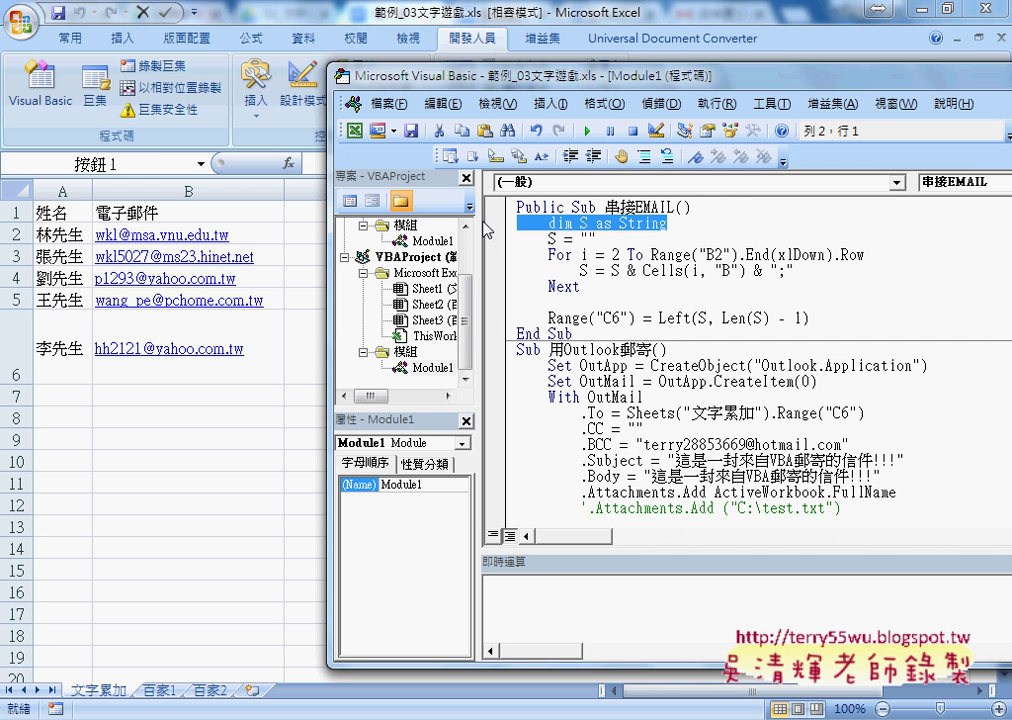
pyautogui.press('Home')
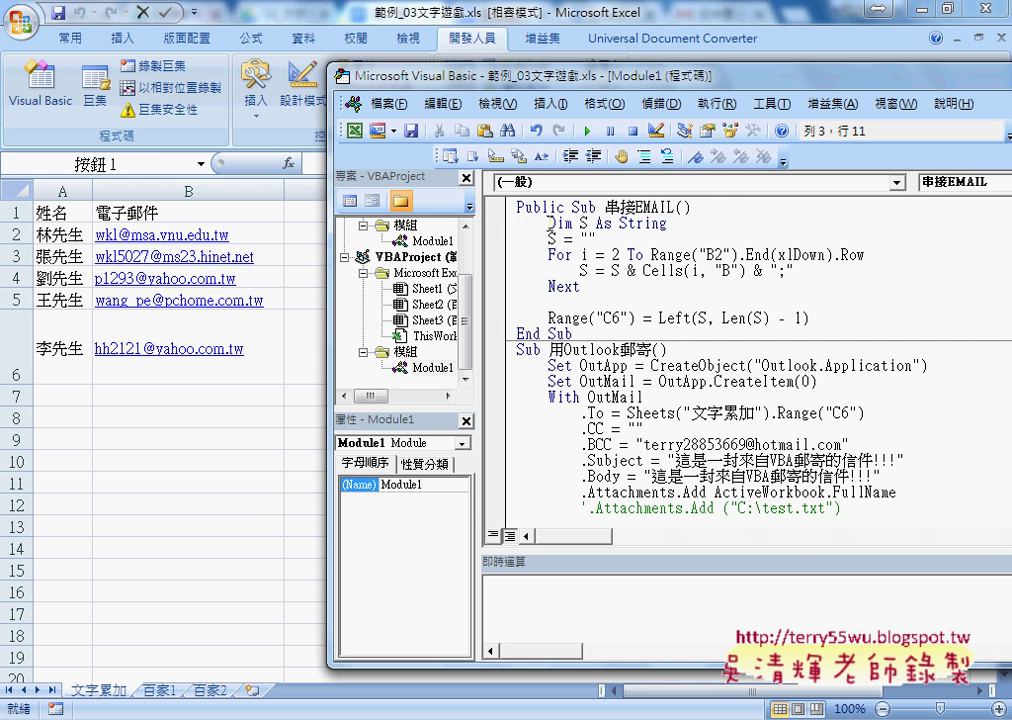
pyautogui.write("'")
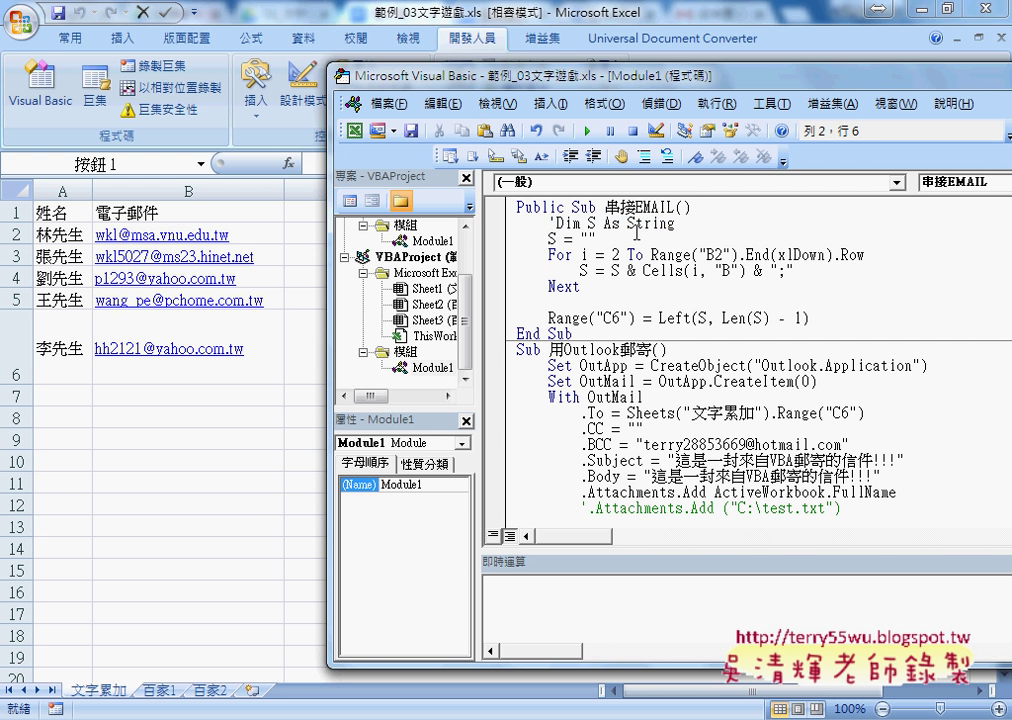
pyautogui.press('Down')
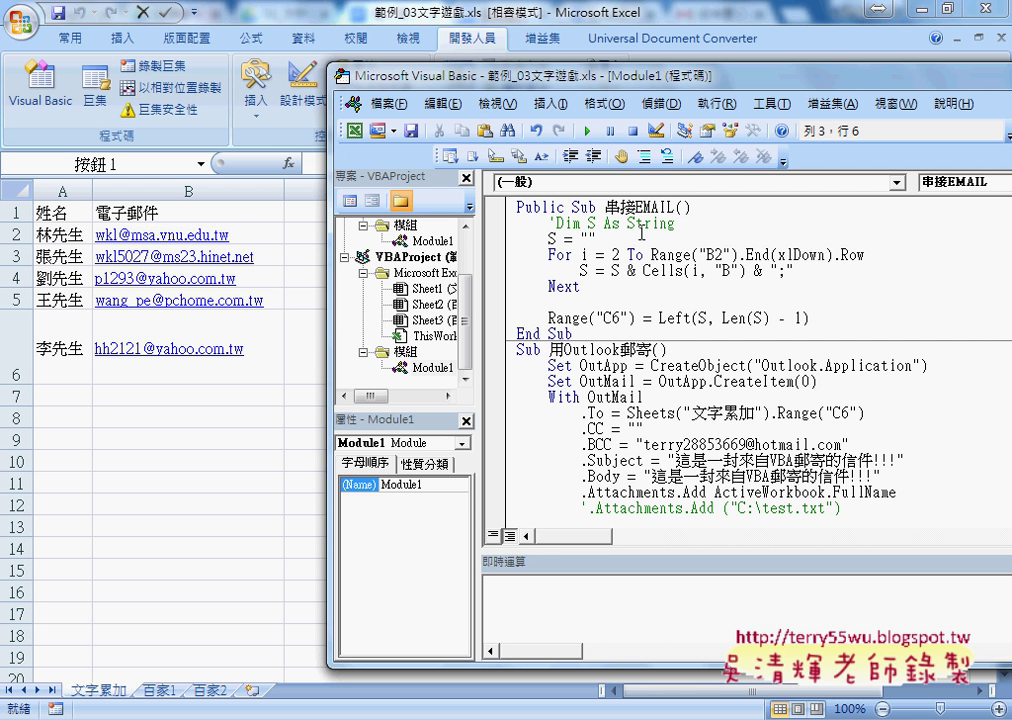
pyautogui.press('Home')
pyautogui.hotkey('shift', 'Up')
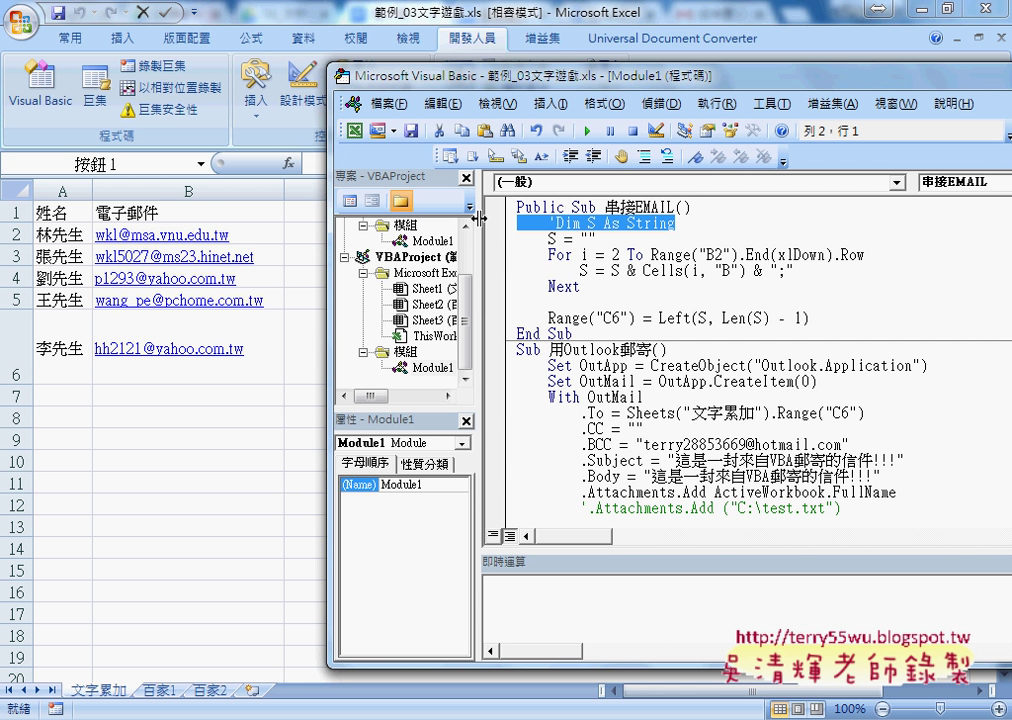
# Step: Comment out the S = "" line with an apostrophe as well
pyautogui.moveTo(597, 239); pyautogui.dragTo(517, 239)
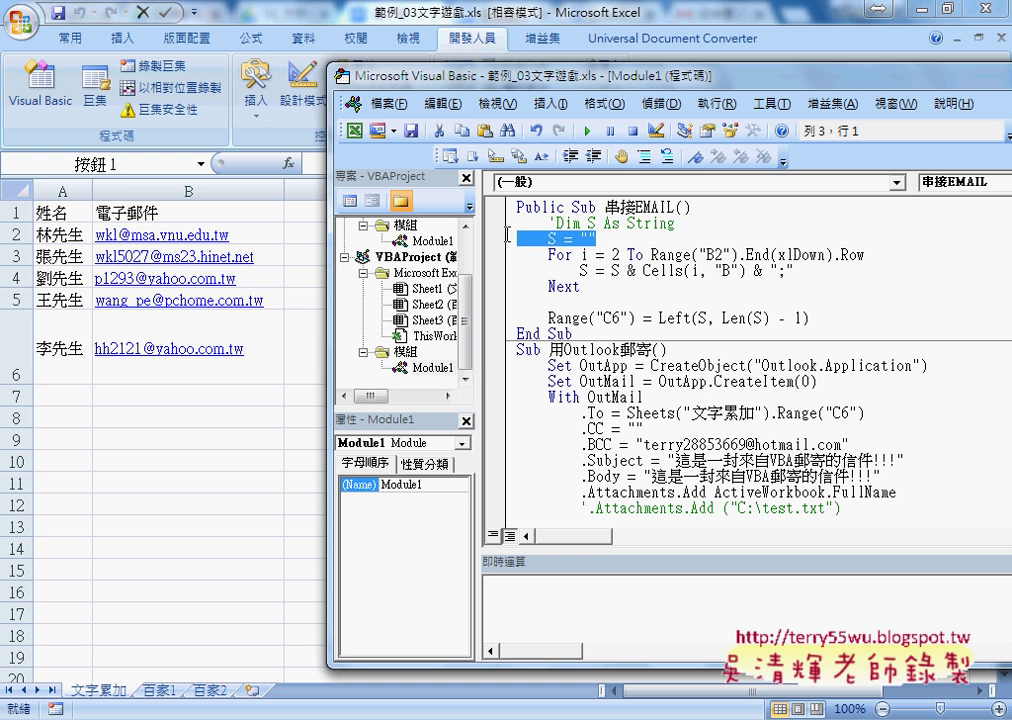
pyautogui.click(612, 239)
pyautogui.click(548, 239)
pyautogui.write("'")
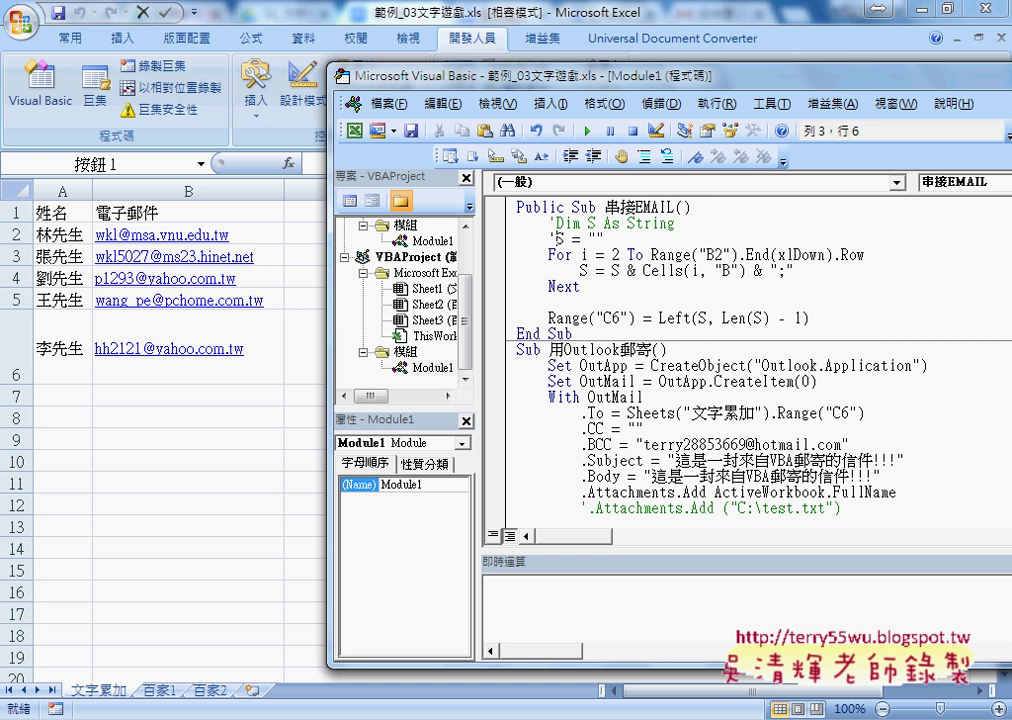
pyautogui.press('Down')
pyautogui.press('Home')
pyautogui.hotkey('shift', 'Up')
pyautogui.hotkey('shift', 'Up')
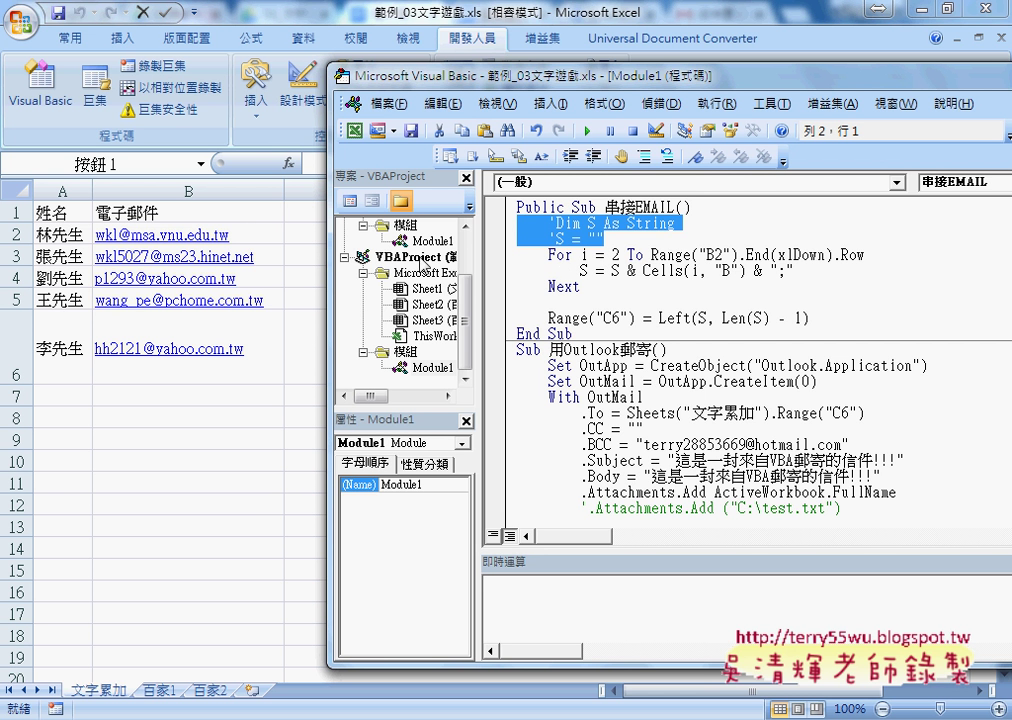
pyautogui.moveTo(643, 270)
pyautogui.mouseDown()
pyautogui.moveTo(757, 270)
pyautogui.moveTo(789, 285)
pyautogui.mouseUp()
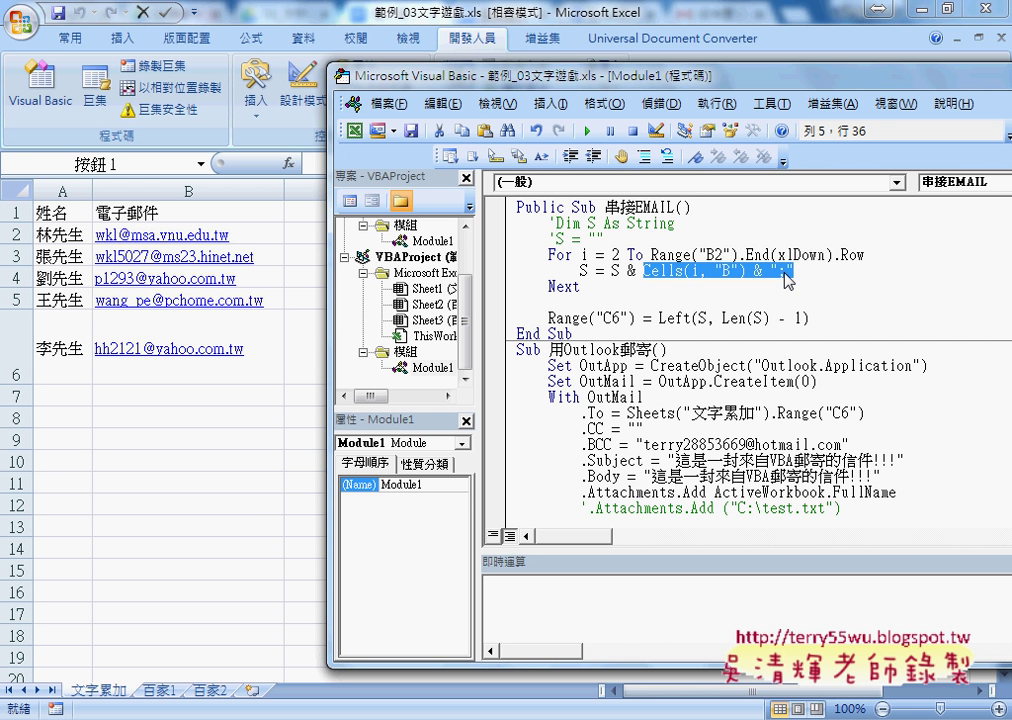
pyautogui.moveTo(786, 279)
pyautogui.mouseDown()
pyautogui.moveTo(795, 285)
pyautogui.moveTo(607, 280)
pyautogui.mouseUp()
pyautogui.moveTo(607, 281)
pyautogui.mouseDown()
pyautogui.moveTo(648, 284)
pyautogui.moveTo(212, 258)
pyautogui.moveTo(662, 286)
pyautogui.moveTo(596, 292)
pyautogui.moveTo(606, 292)
pyautogui.mouseUp()
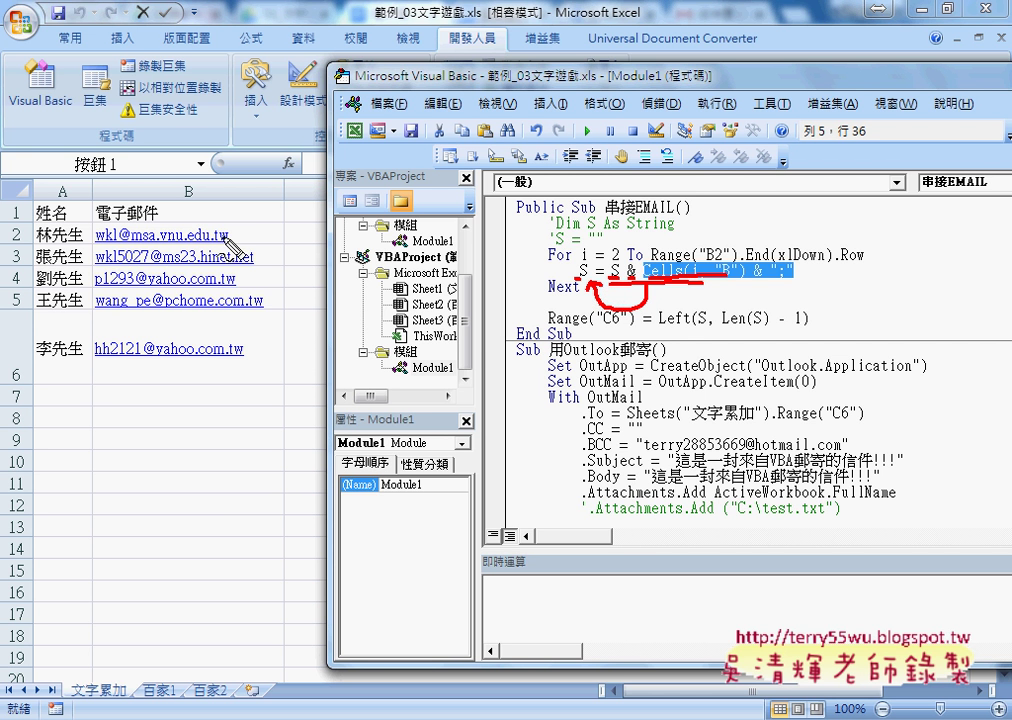
pyautogui.moveTo(238, 229); pyautogui.dragTo(238, 244)
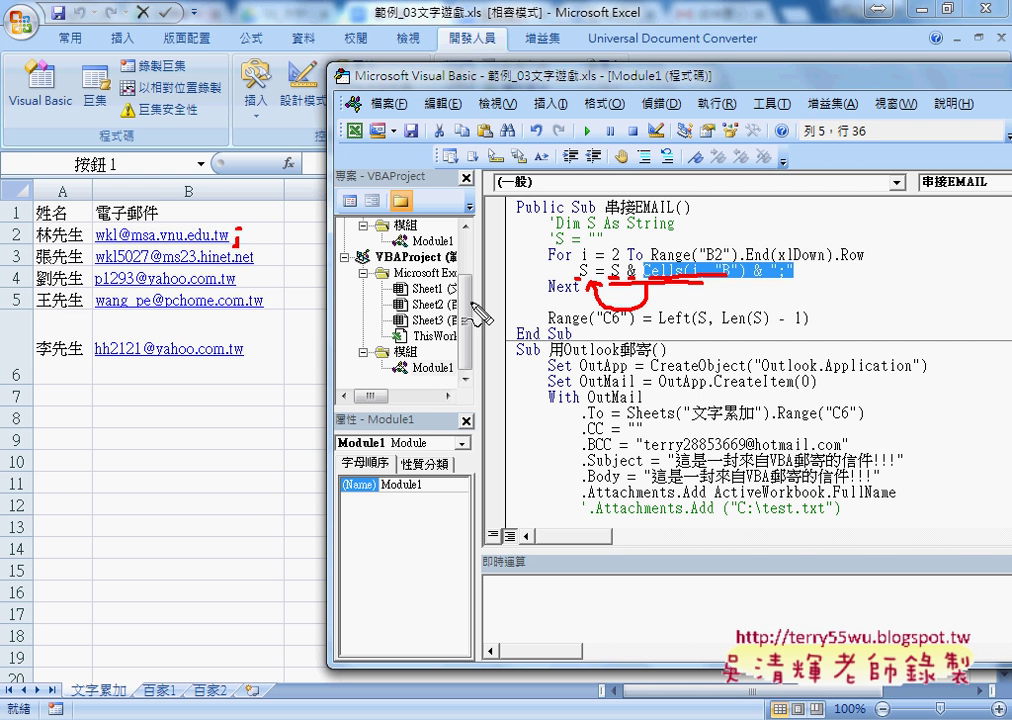
pyautogui.moveTo(134, 268); pyautogui.dragTo(255, 268)
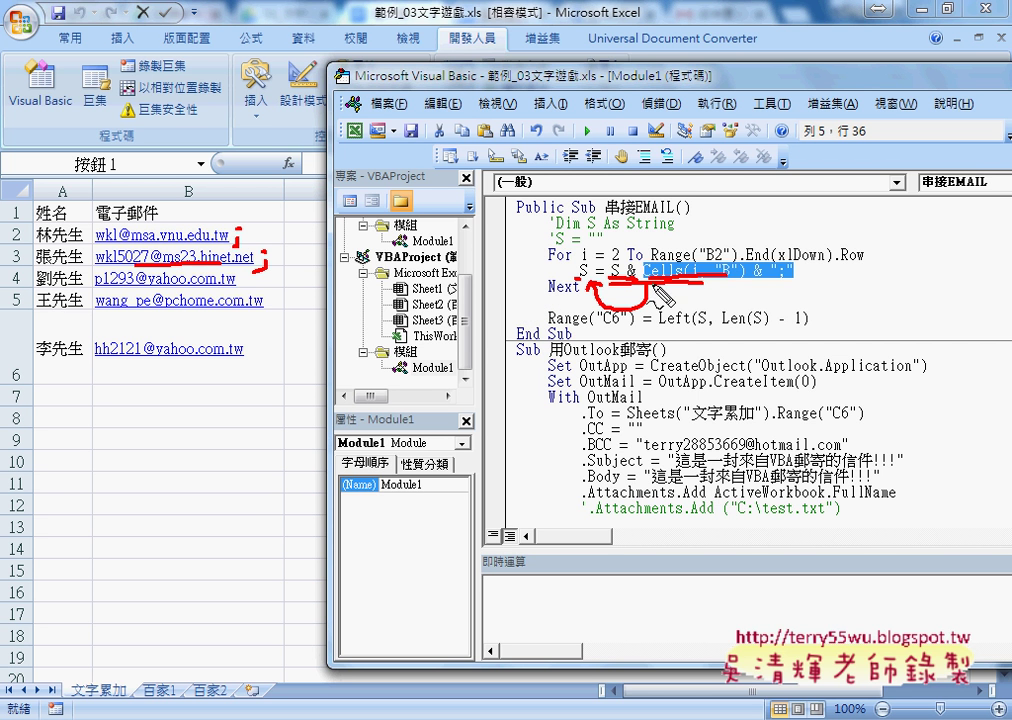
pyautogui.moveTo(586, 262); pyautogui.dragTo(588, 284)
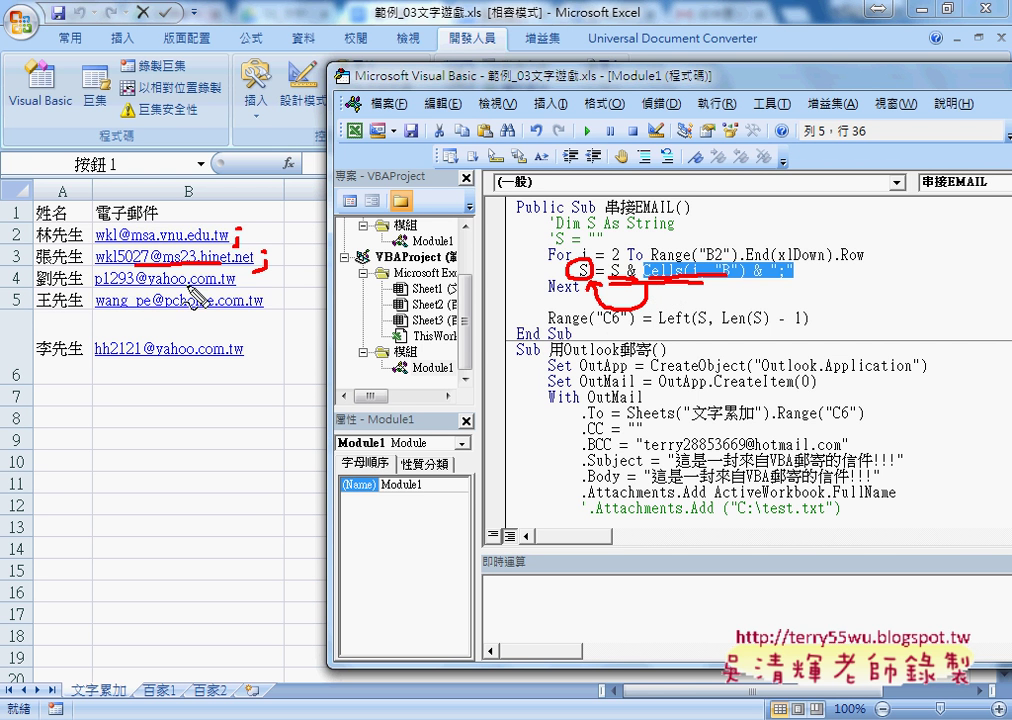
pyautogui.moveTo(264, 262); pyautogui.dragTo(250, 298)
pyautogui.moveTo(566, 292); pyautogui.dragTo(637, 282)
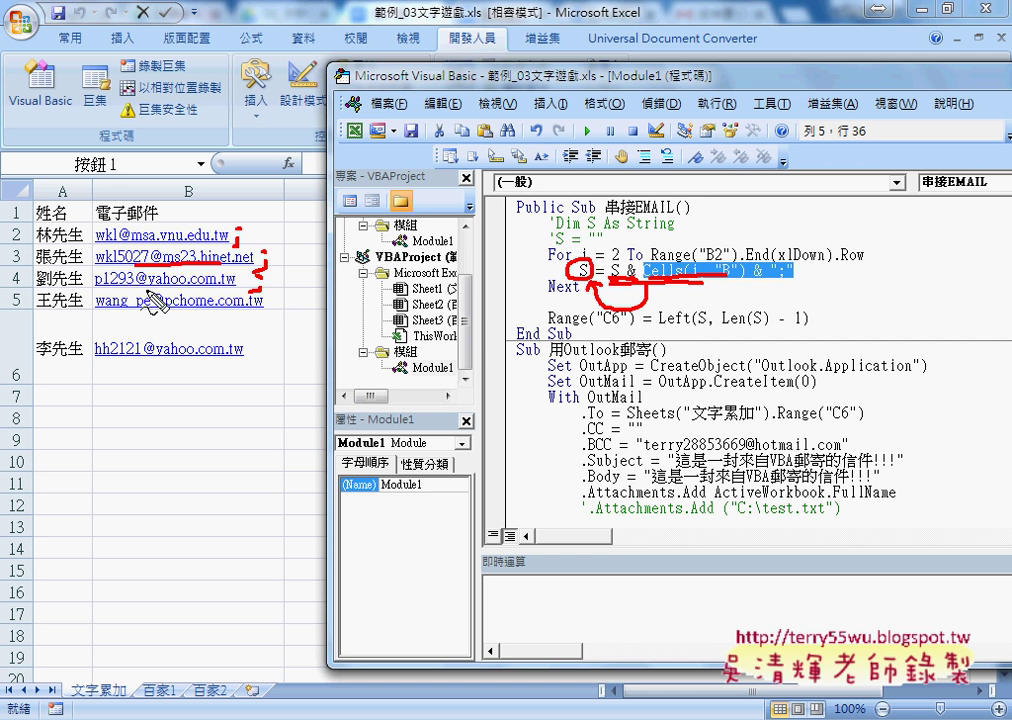
pyautogui.moveTo(124, 292); pyautogui.dragTo(255, 272)
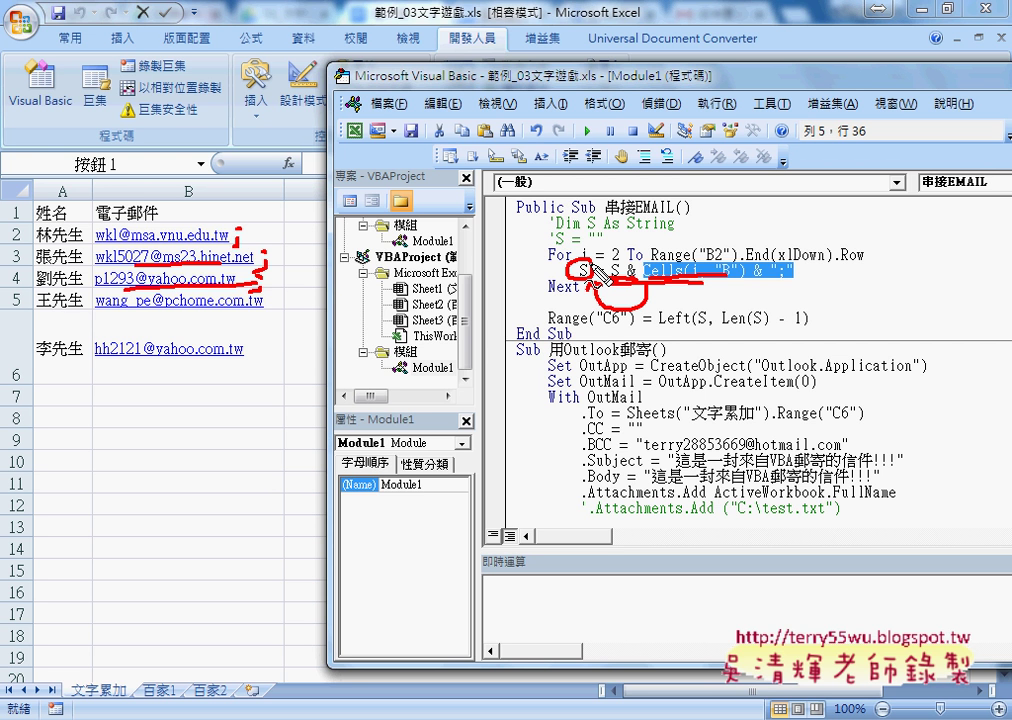
pyautogui.moveTo(594, 271); pyautogui.dragTo(600, 292)
pyautogui.moveTo(266, 297)
pyautogui.mouseDown()
pyautogui.moveTo(278, 293)
pyautogui.moveTo(236, 372)
pyautogui.mouseUp()
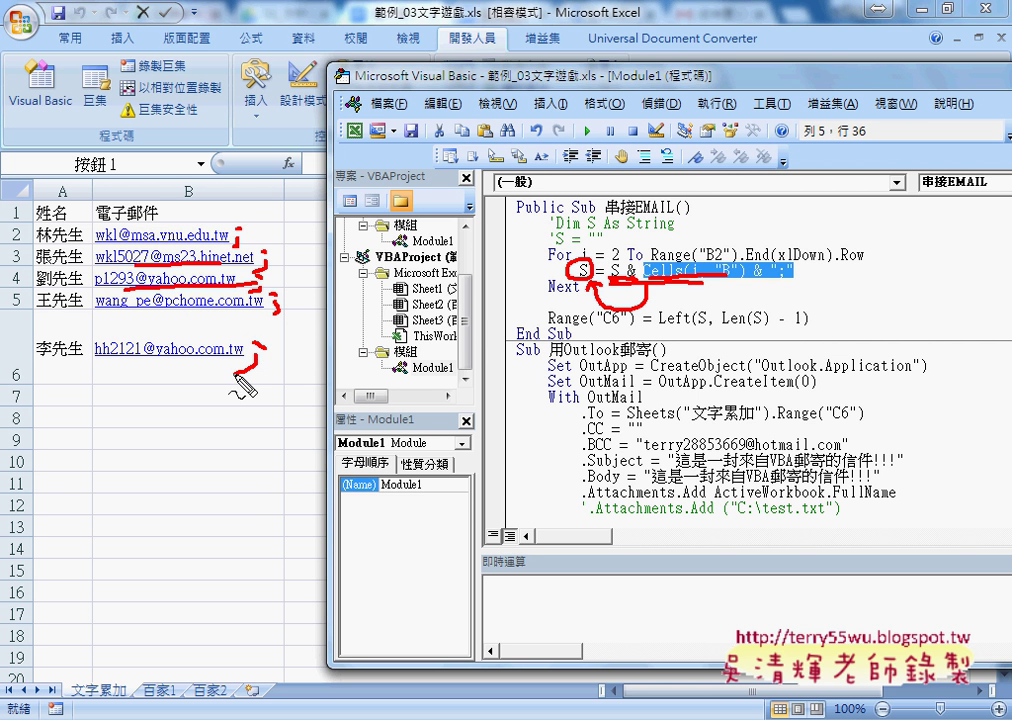
pyautogui.moveTo(96, 353); pyautogui.dragTo(246, 350)
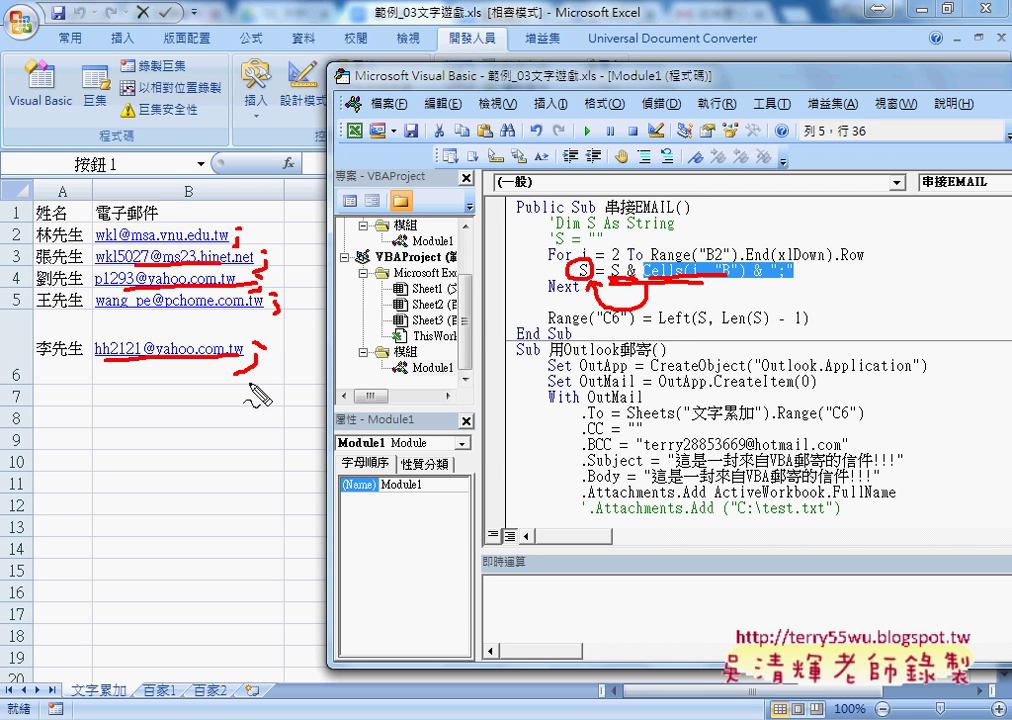
pyautogui.moveTo(276, 334); pyautogui.dragTo(248, 385)
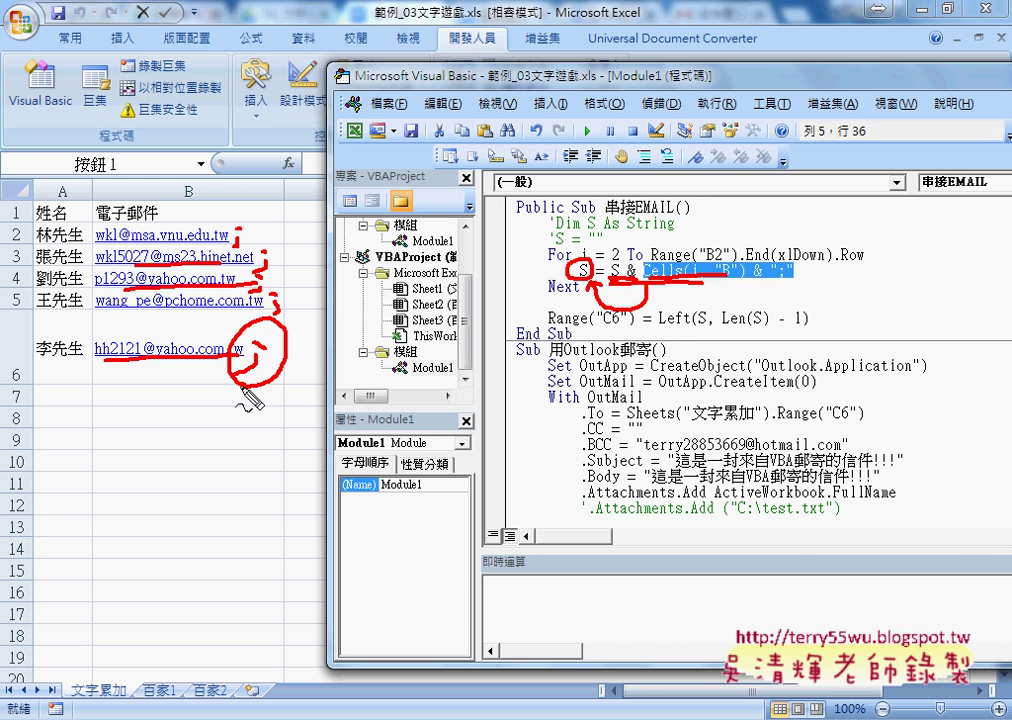
pyautogui.press('Escape')
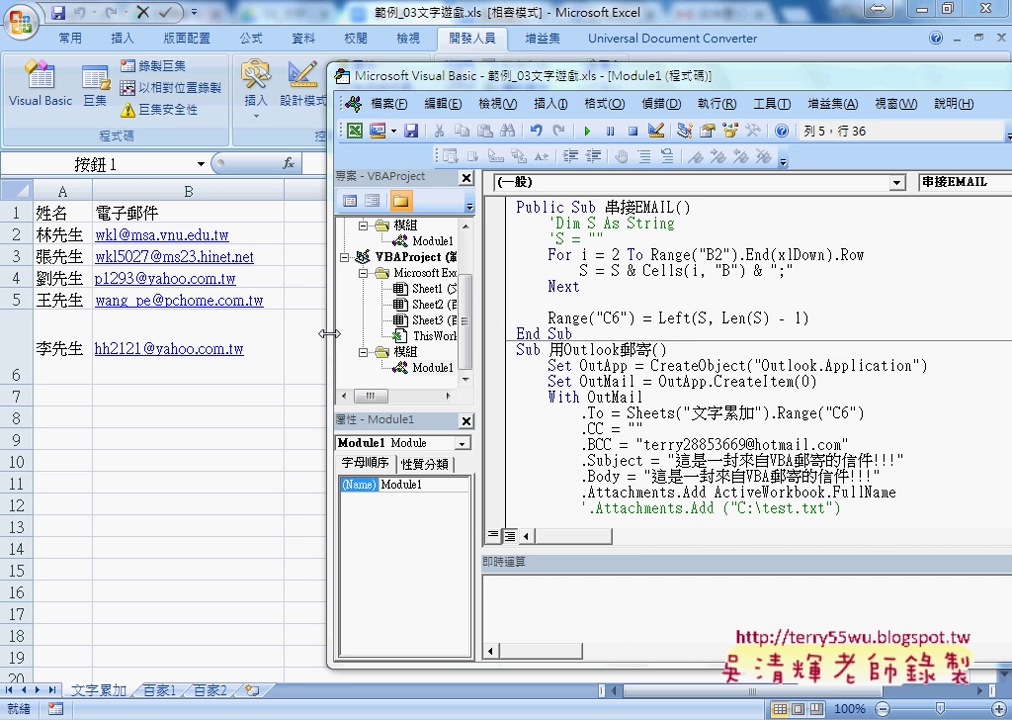
# Step: Replace Left(S, Len(S) - 1) with S on the Range("C6") line, then return to the sheet
pyautogui.click(590, 302)
pyautogui.moveTo(659, 318); pyautogui.dragTo(810, 318)
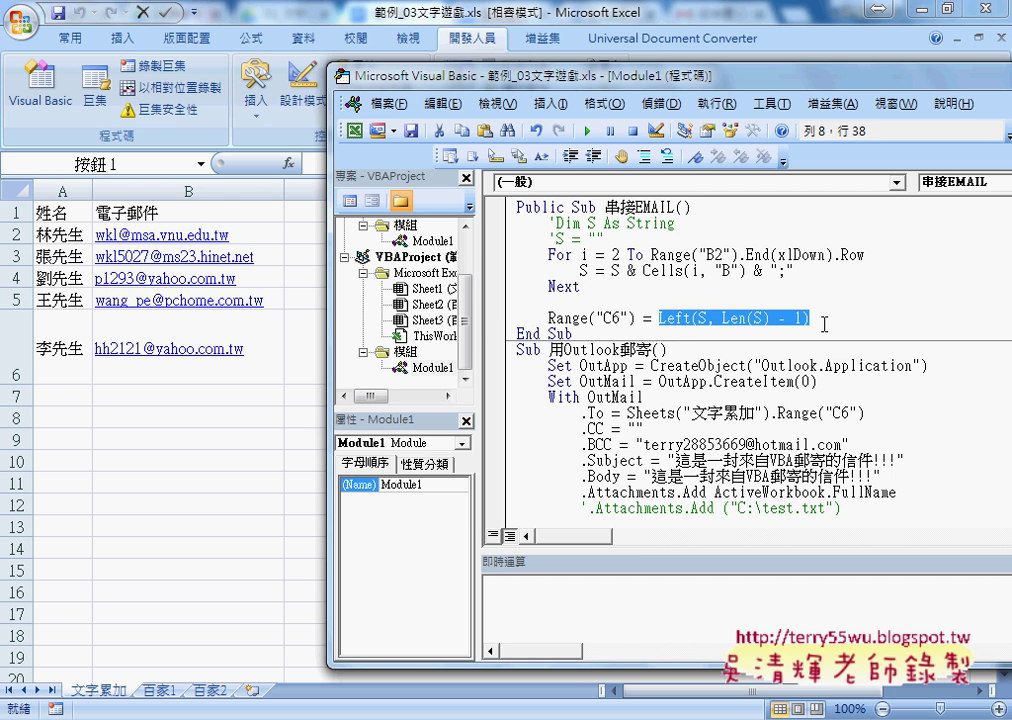
pyautogui.moveTo(525, 85); pyautogui.dragTo(683, 92)
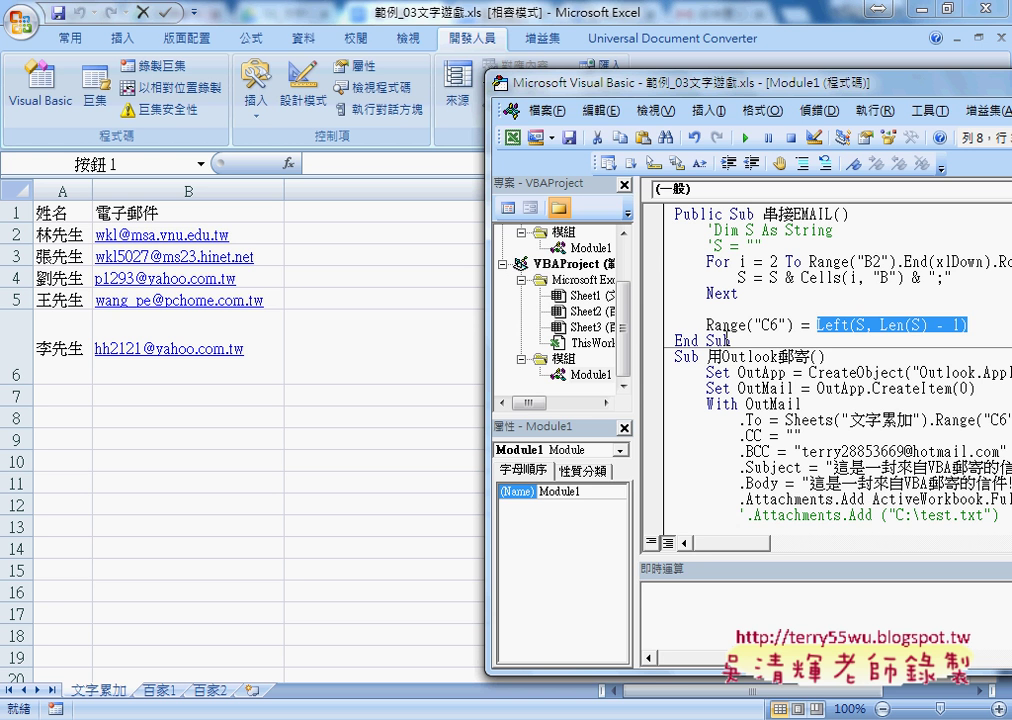
pyautogui.write('S')
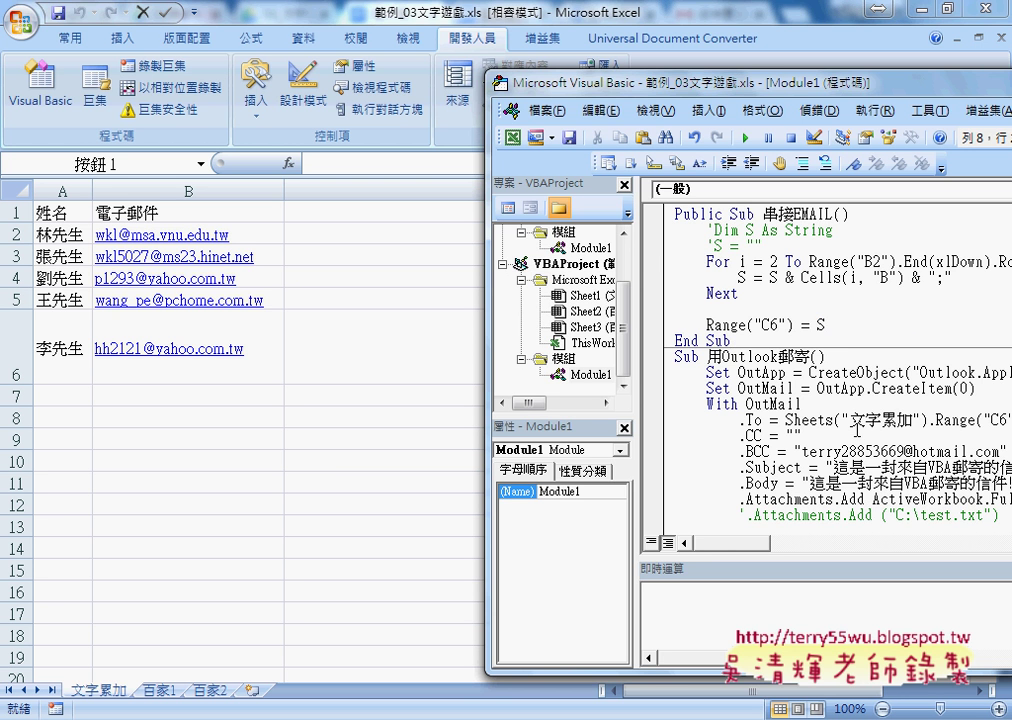
pyautogui.click(386, 350)
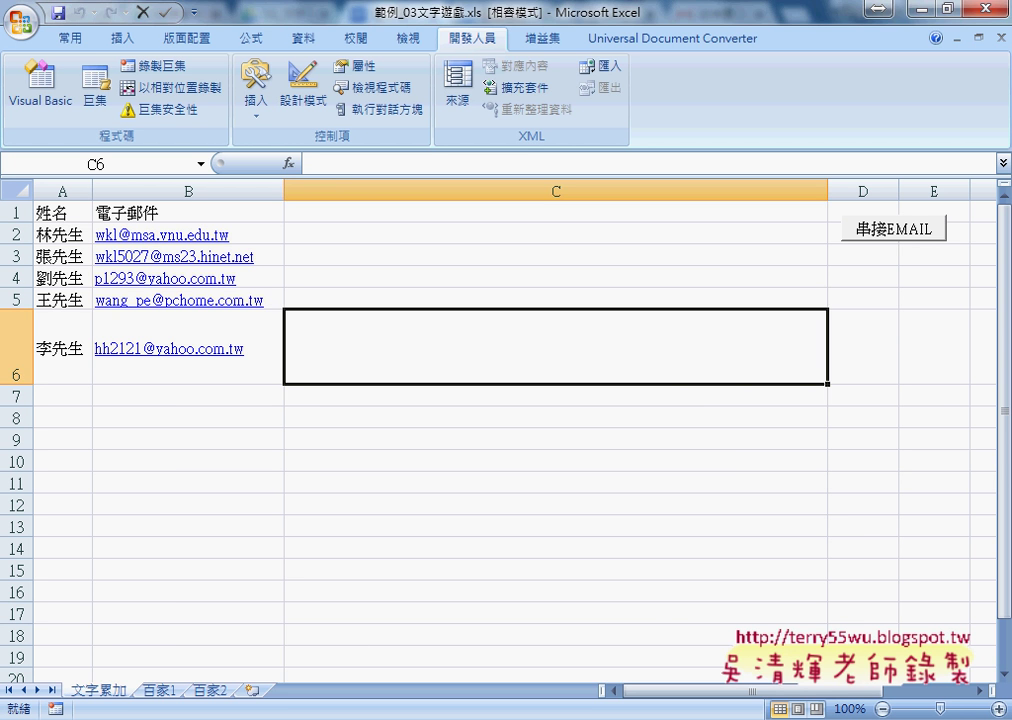
# Step: Run 串接EMAIL, declining the security warning, so C6 fills with the semicolon-joined addresses
pyautogui.click(735, 600)
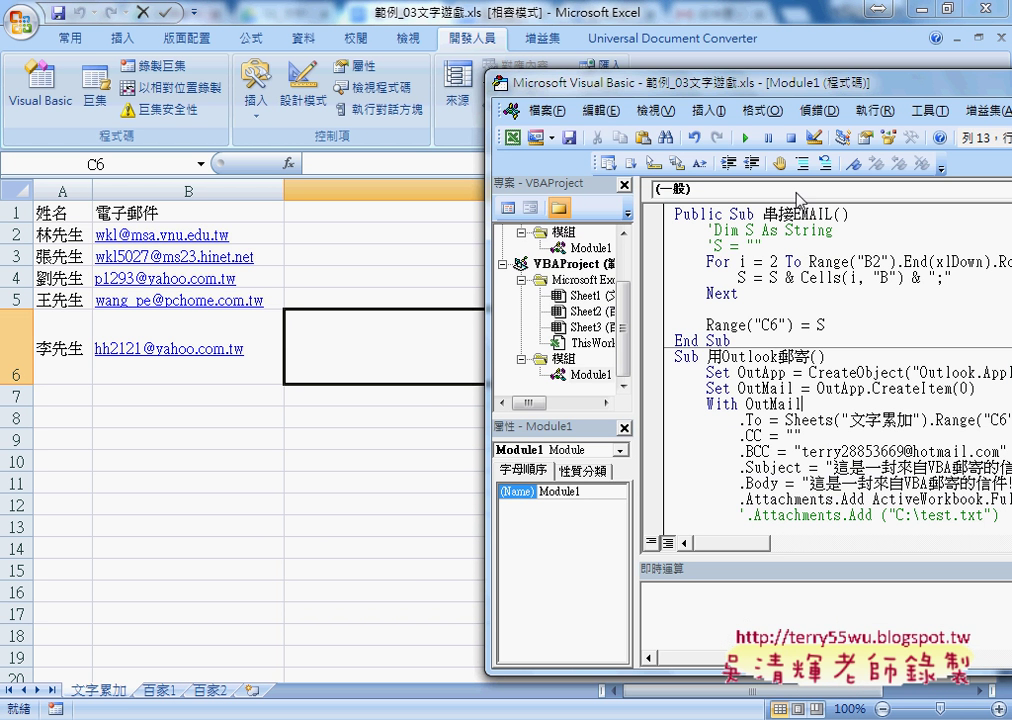
pyautogui.click(744, 138)
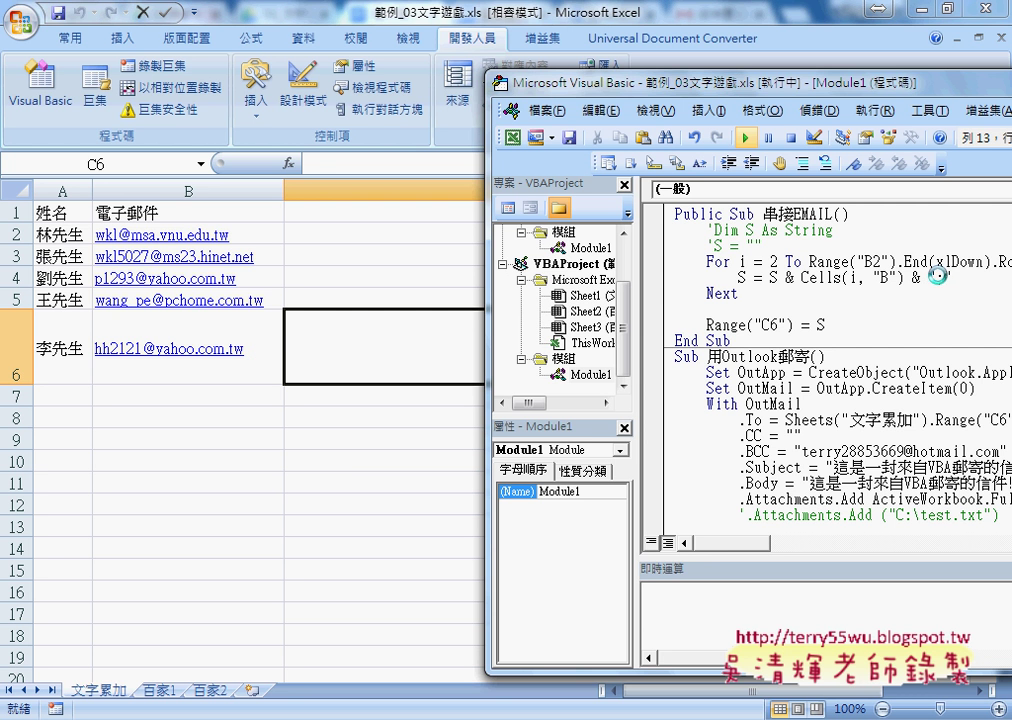
pyautogui.click(829, 330)
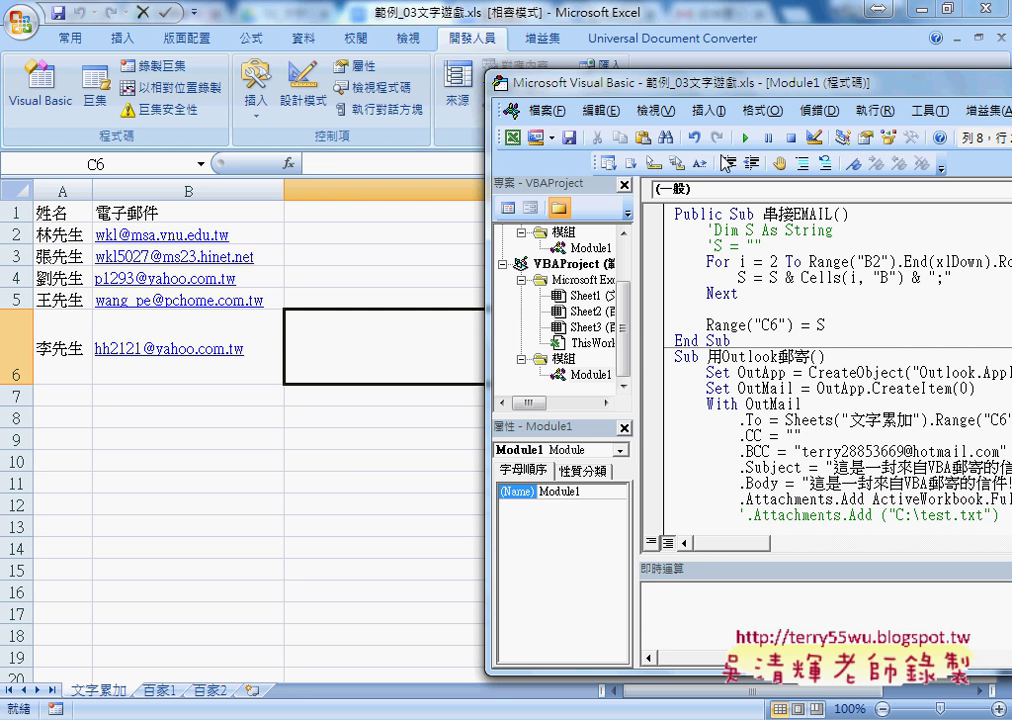
pyautogui.click(745, 138)
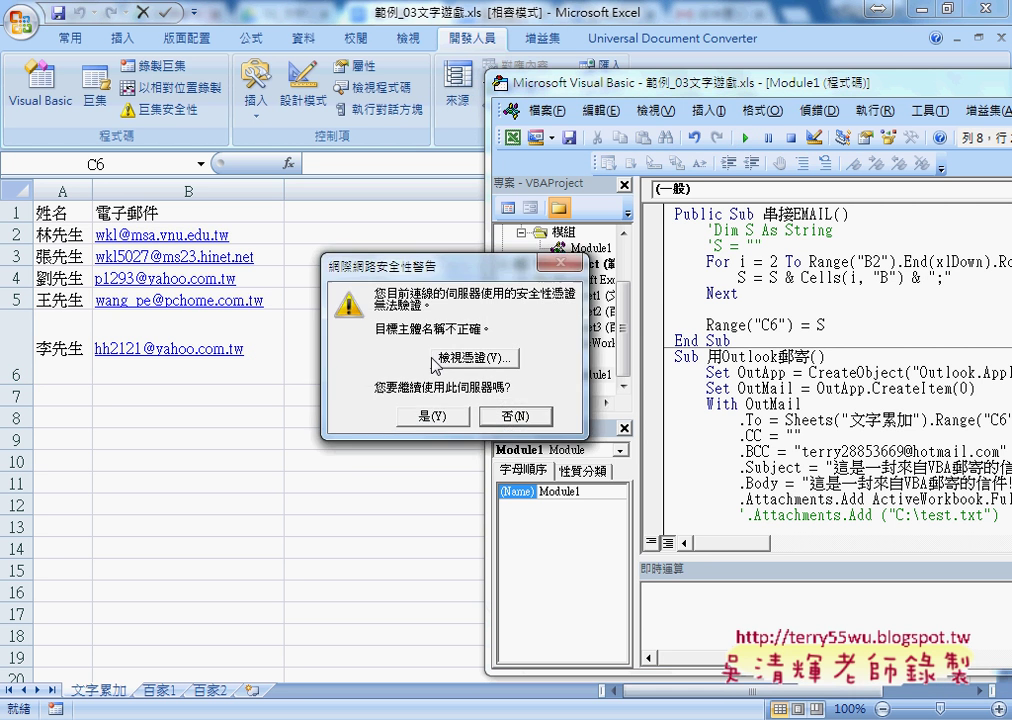
pyautogui.click(516, 415)
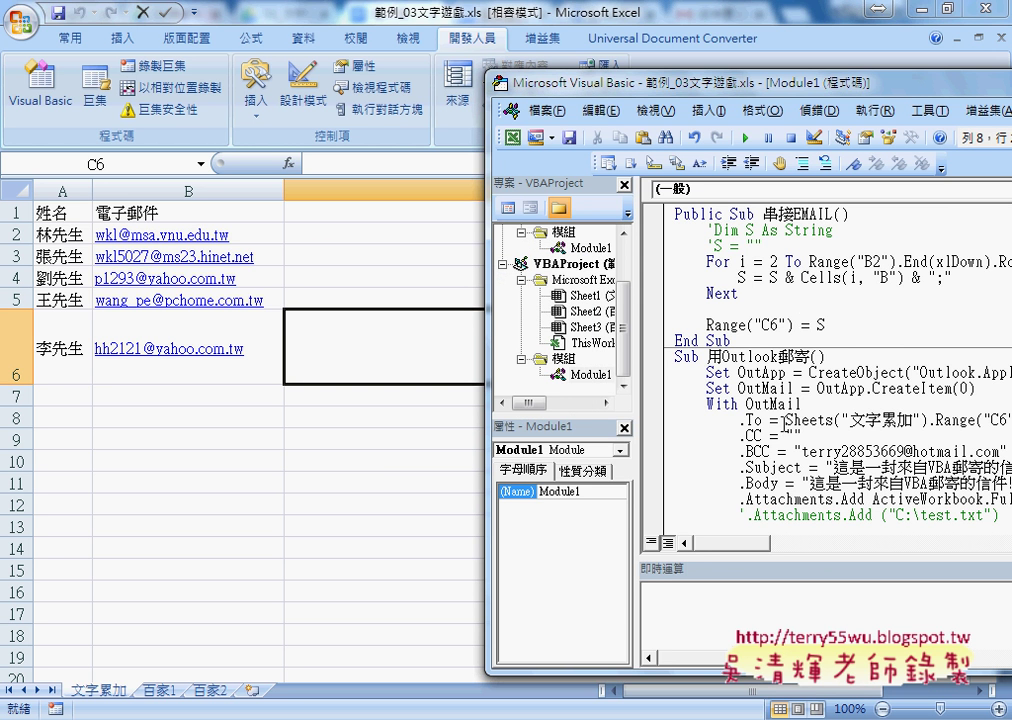
pyautogui.click(785, 277)
pyautogui.click(745, 140)
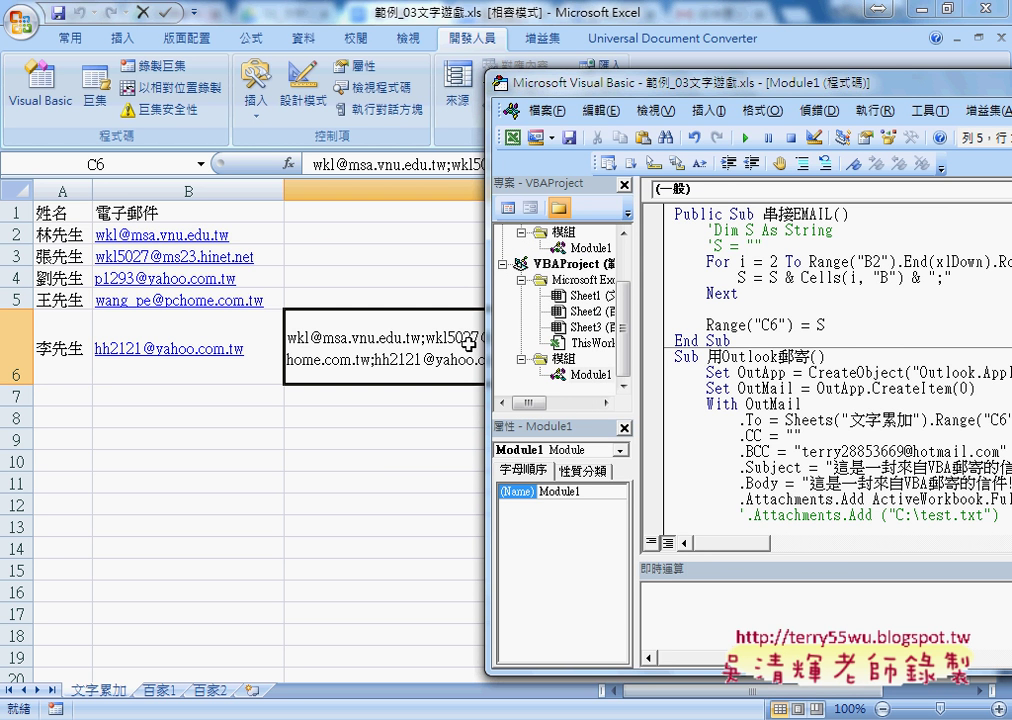
pyautogui.click(468, 314)
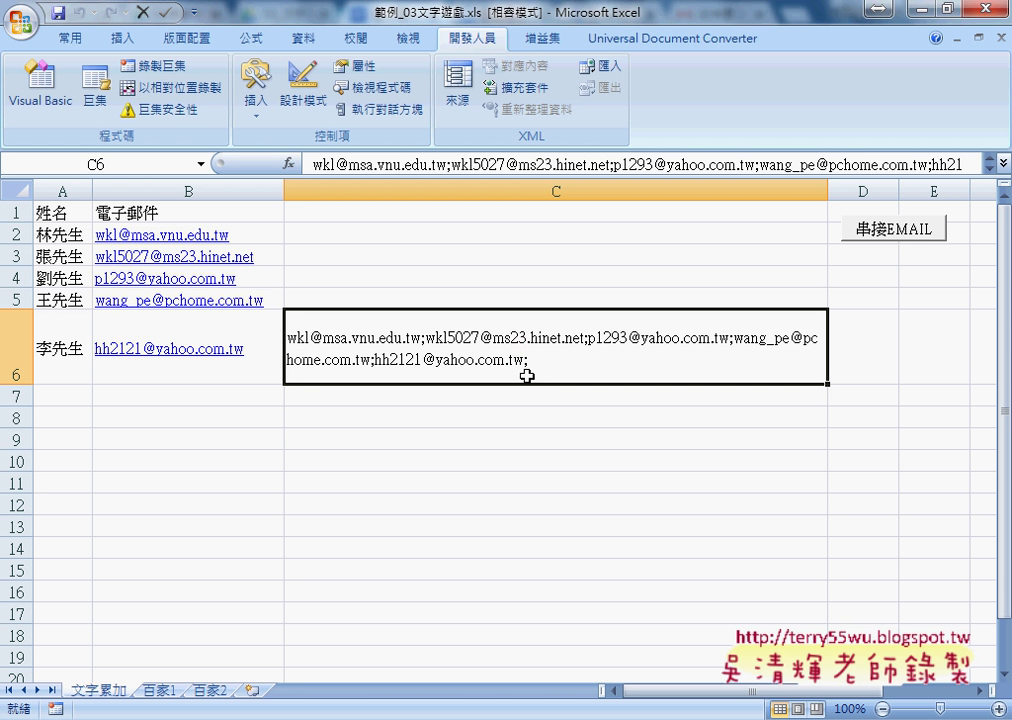
# Step: Re-enter C6 so its joined addresses become a hyperlink, then return to the VBA editor
pyautogui.doubleClick(535, 360)
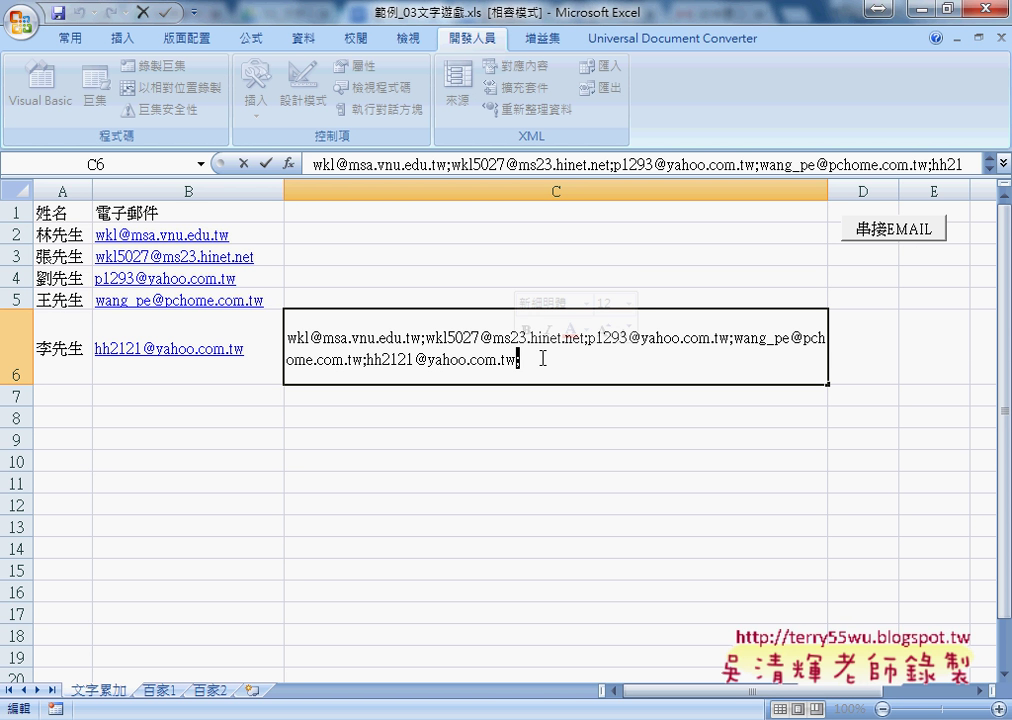
pyautogui.click(571, 440)
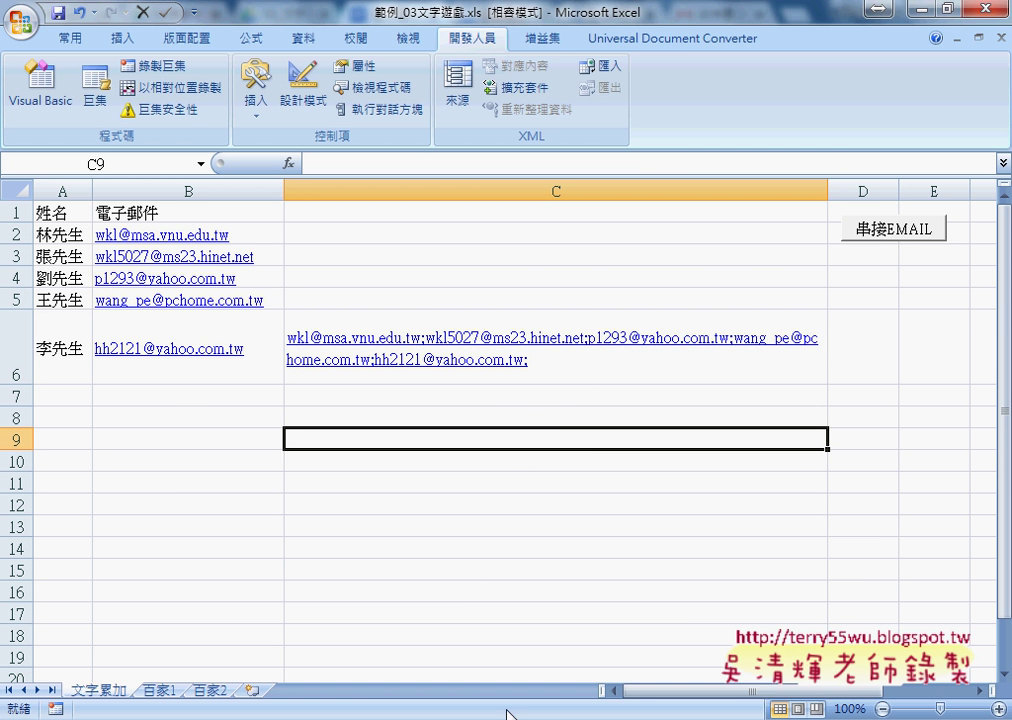
pyautogui.click(741, 592)
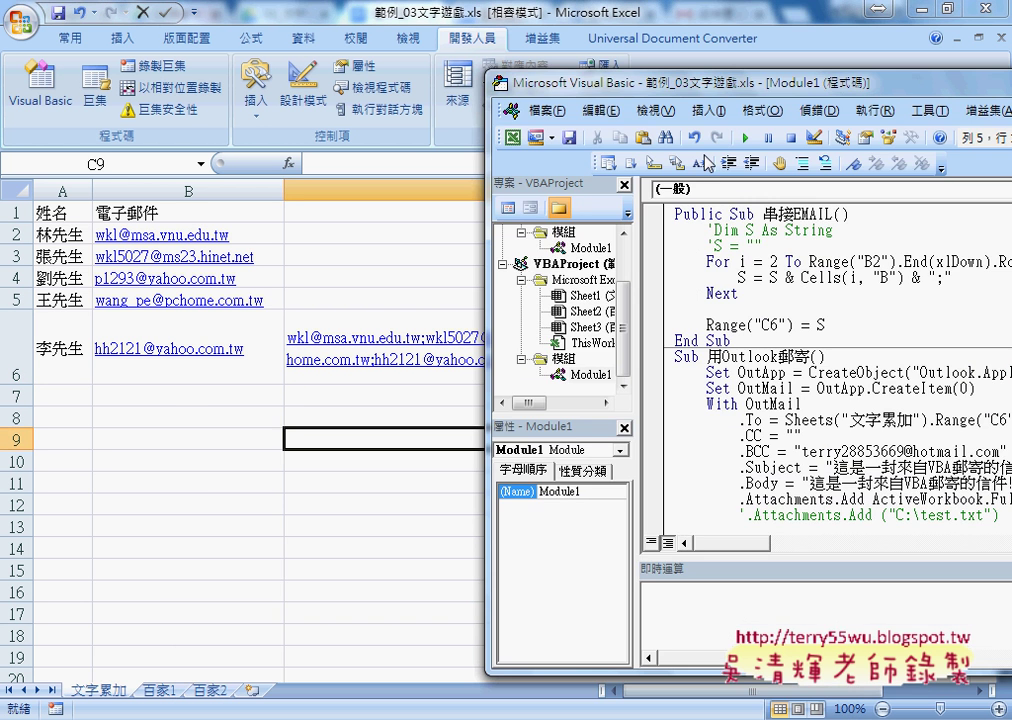
# Step: Change Range("C6") = S to Range("C6") = Left(S, Len(S) - 1) in 串接EMAIL
pyautogui.moveTo(688, 85); pyautogui.dragTo(236, 60)
pyautogui.click(368, 300)
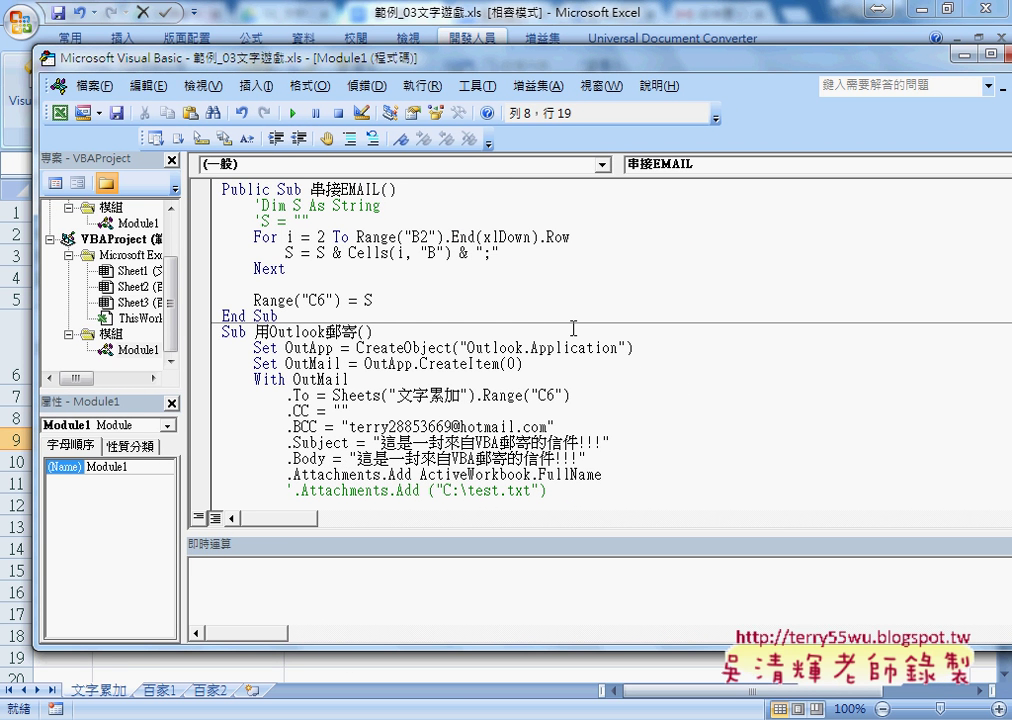
pyautogui.moveTo(490, 66); pyautogui.dragTo(470, 444)
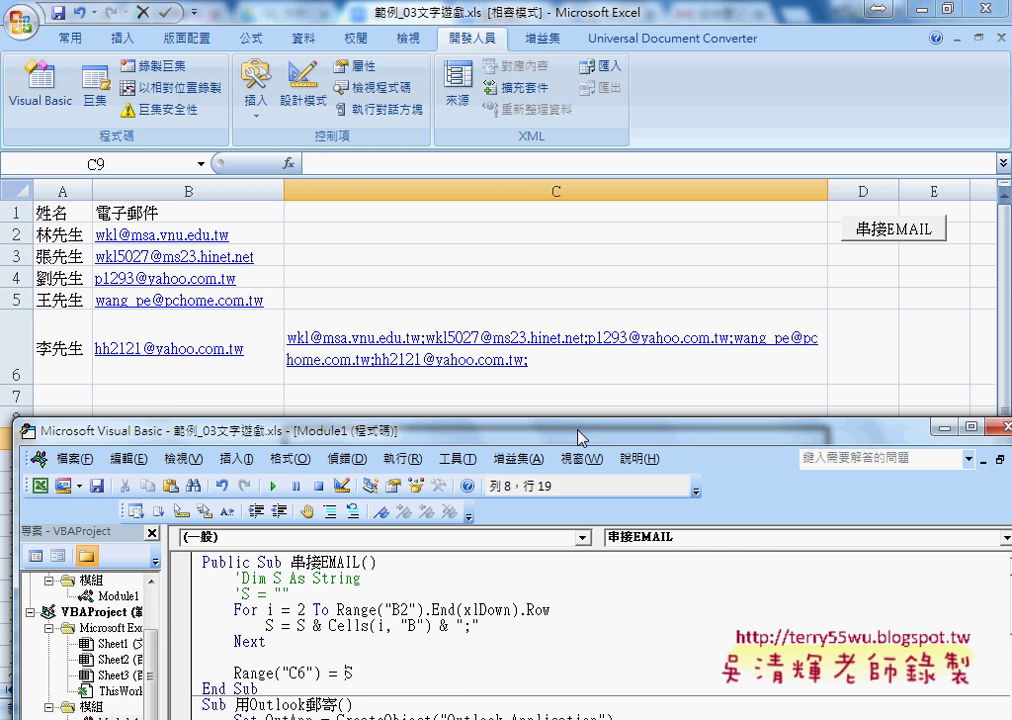
pyautogui.moveTo(578, 437); pyautogui.dragTo(597, 164)
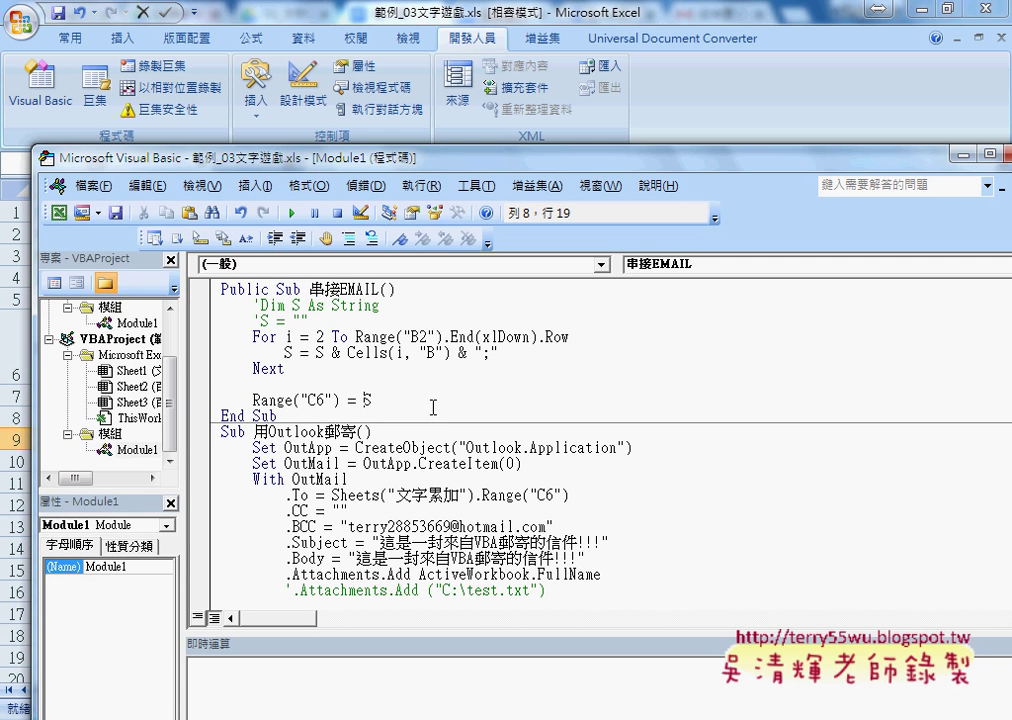
pyautogui.write('1')
pyautogui.write('eft')
pyautogui.write('(')
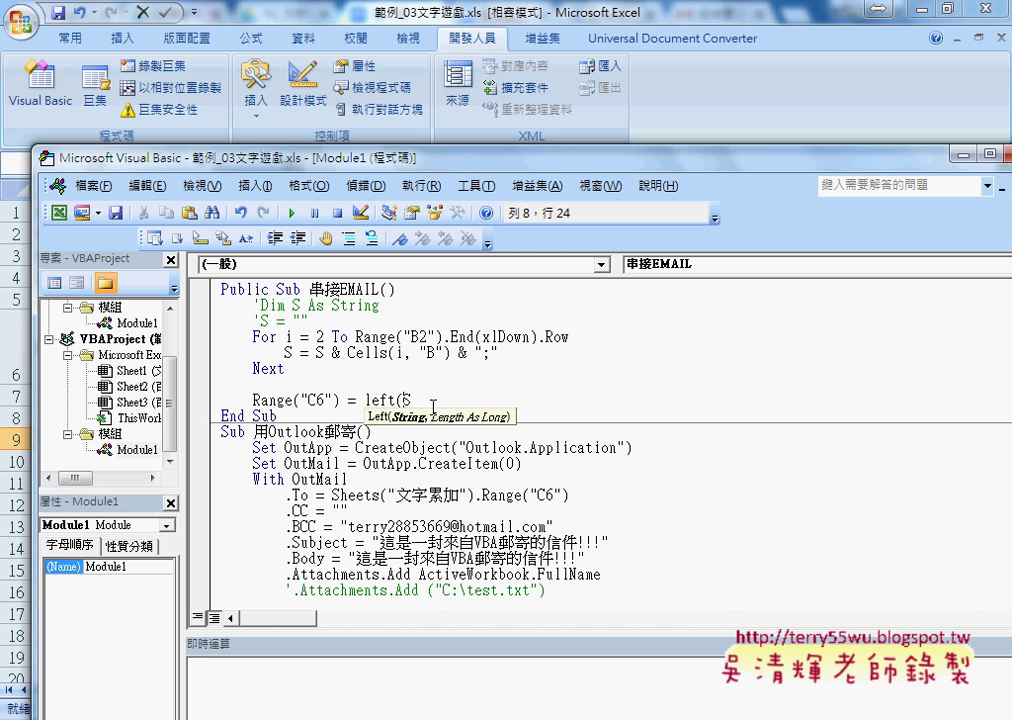
pyautogui.press('Right')
pyautogui.write(',')
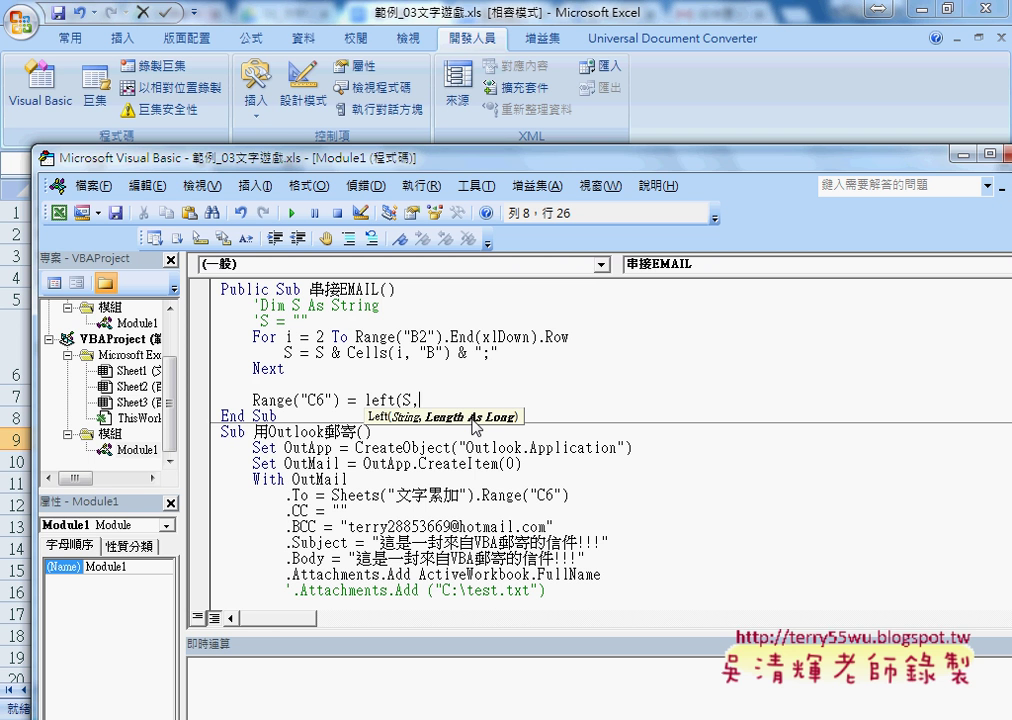
pyautogui.write('1')
pyautogui.write('e')
pyautogui.write('n')
pyautogui.write('(')
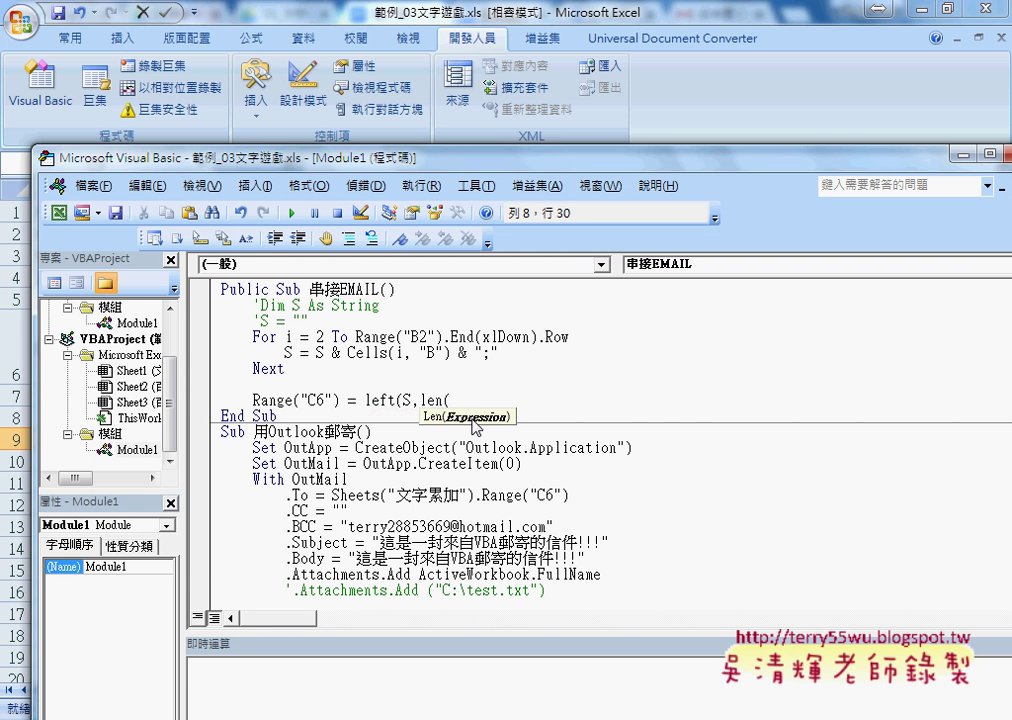
pyautogui.write('S')
pyautogui.write(')-')
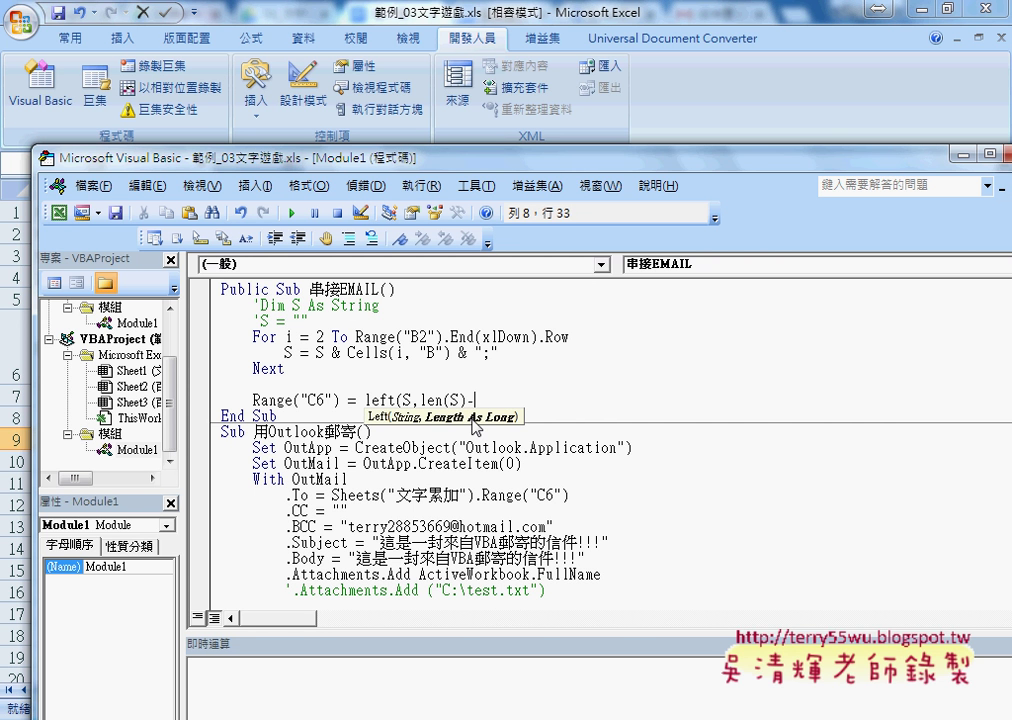
pyautogui.write('1')
pyautogui.write(')')
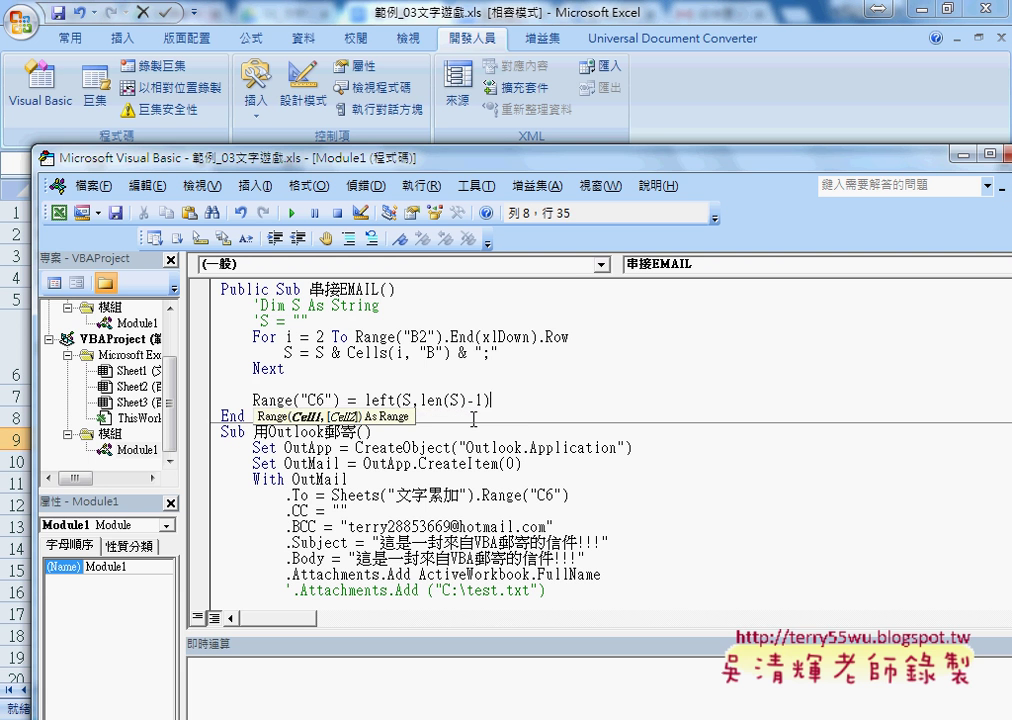
pyautogui.click(500, 490)
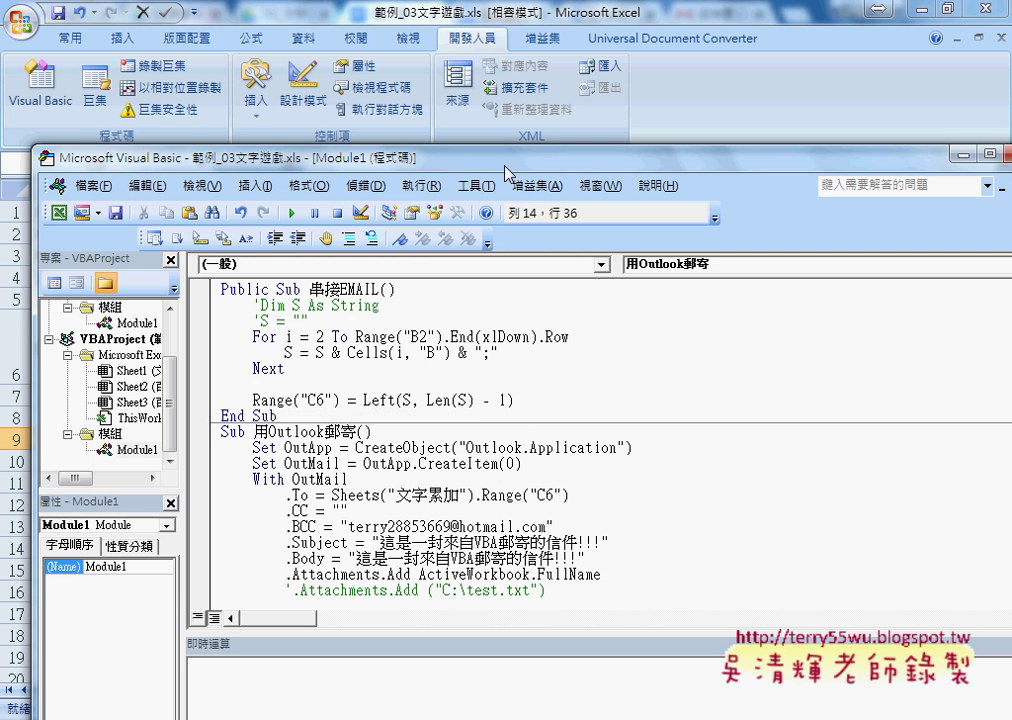
pyautogui.moveTo(486, 160); pyautogui.dragTo(486, 410)
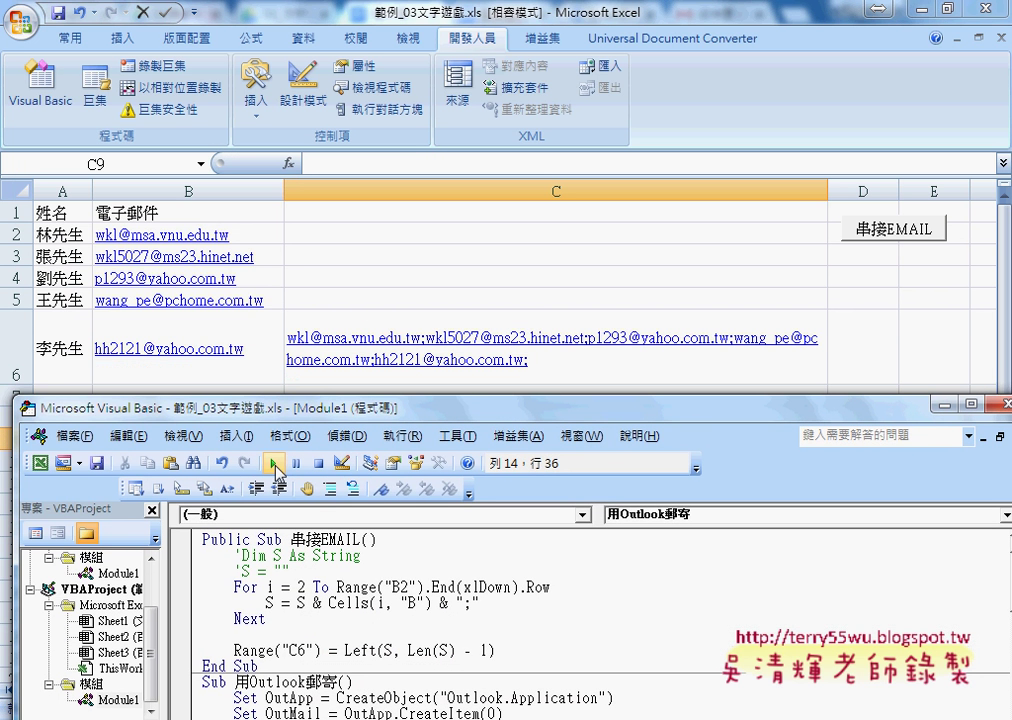
# Step: Run 串接EMAIL, declining the security warnings, and confirm C6 lacks the trailing semicolon
pyautogui.click(273, 464)
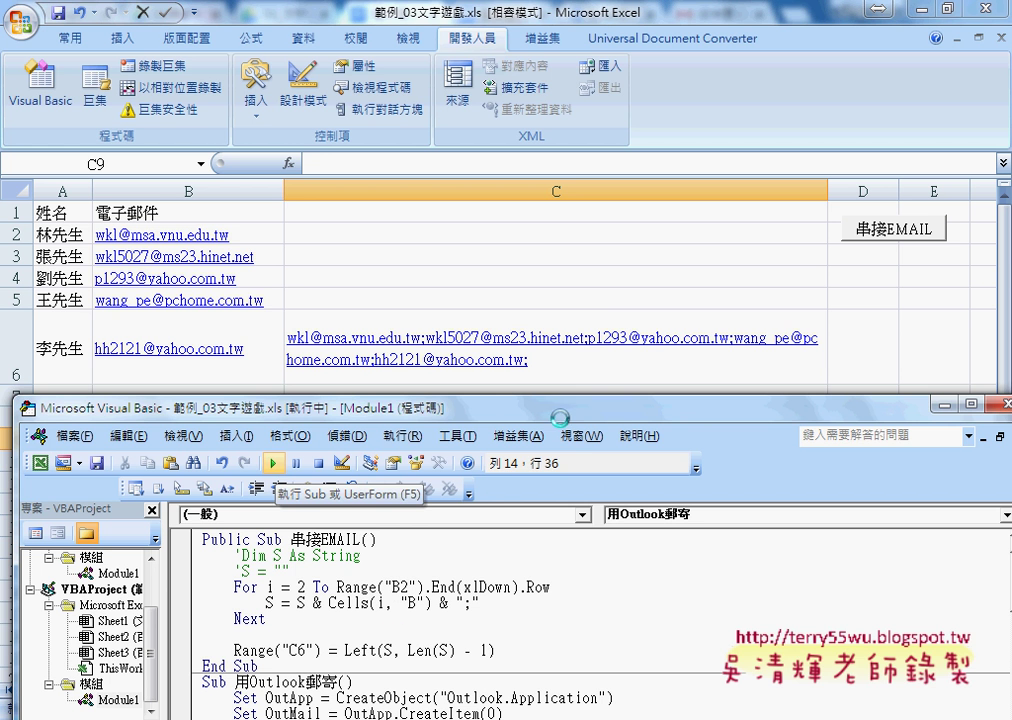
pyautogui.click(467, 574)
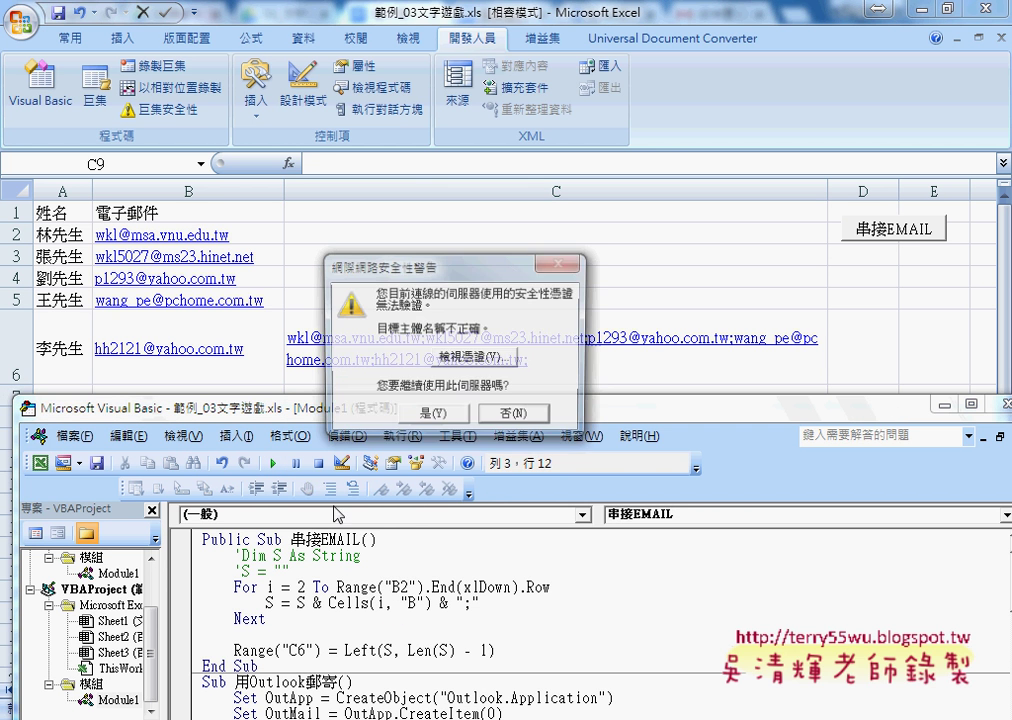
pyautogui.click(505, 418)
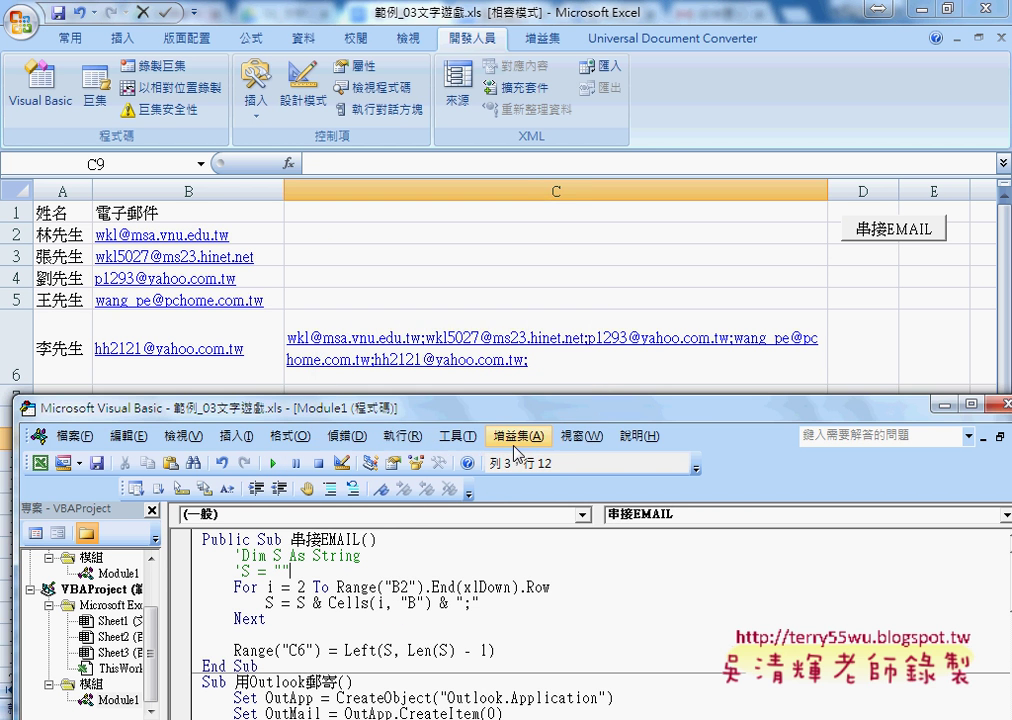
pyautogui.click(515, 416)
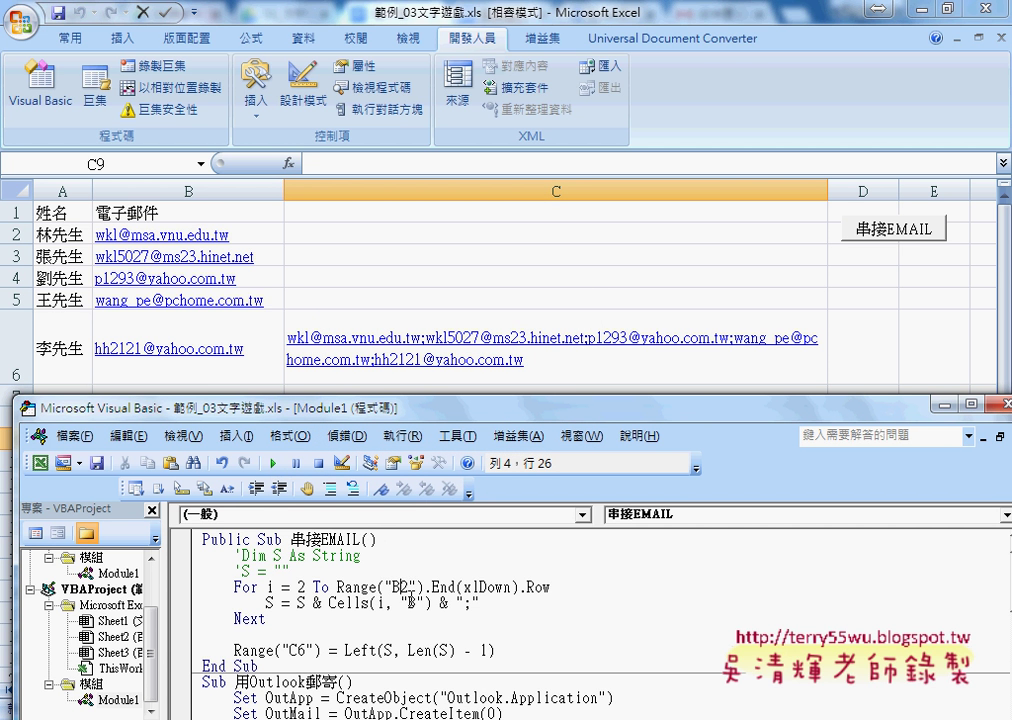
pyautogui.press('Down')
pyautogui.press('Right')
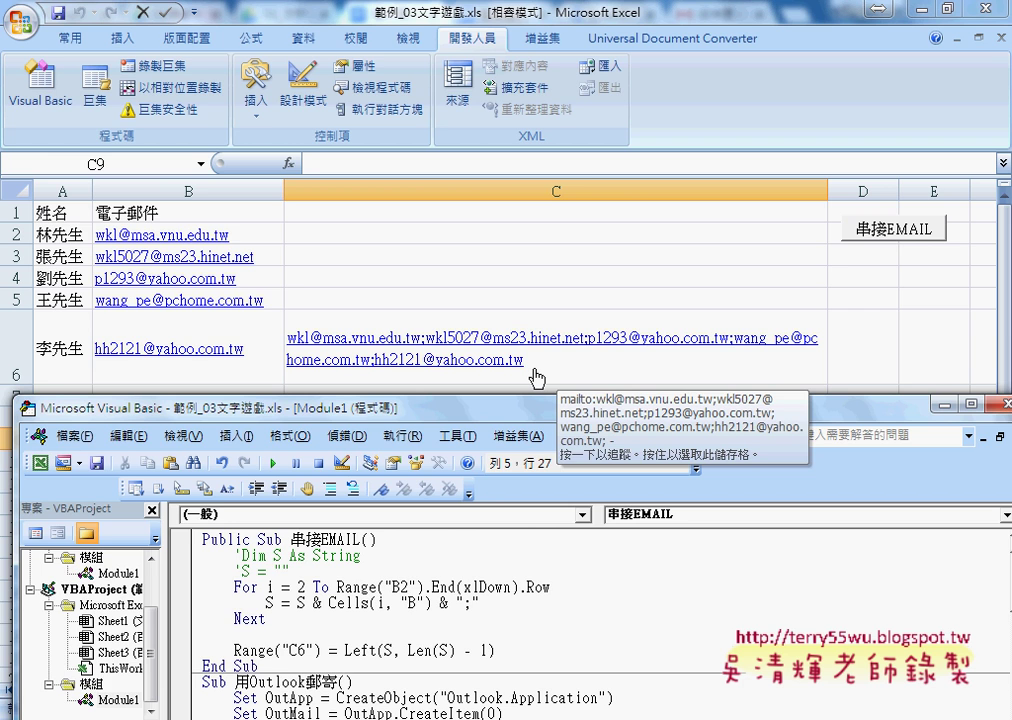
pyautogui.moveTo(535, 410); pyautogui.dragTo(535, 77)
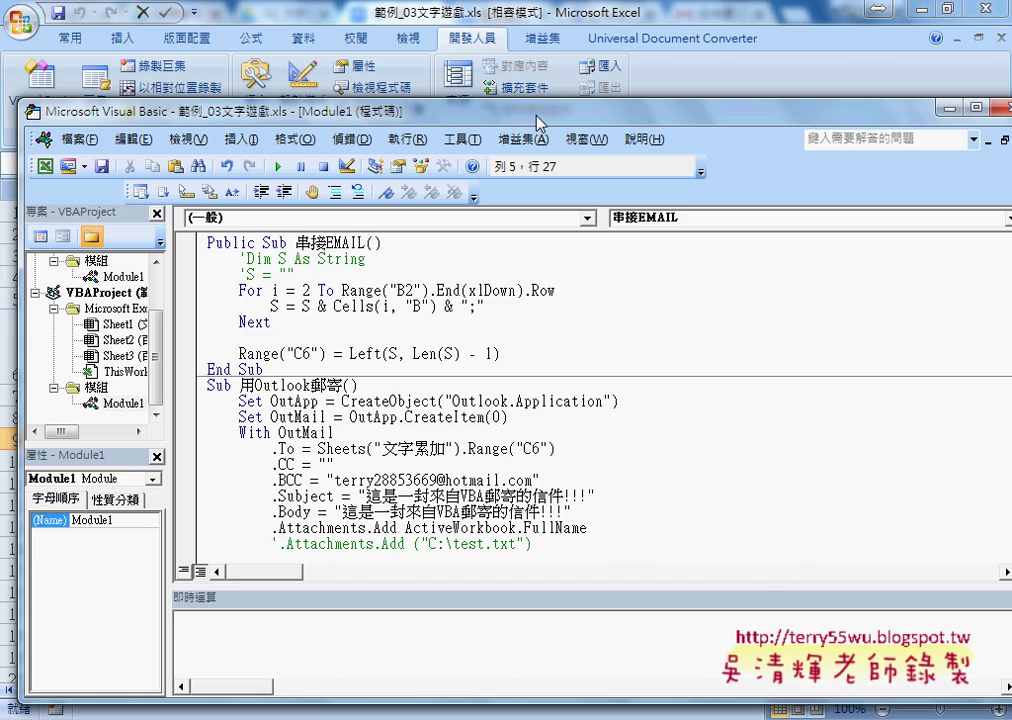
# Step: Switch to the Google Docs notes and scroll through the OUTLOOK settings screenshots
pyautogui.hotkey('alt', 'Tab')
pyautogui.scroll(4, 522, 485)
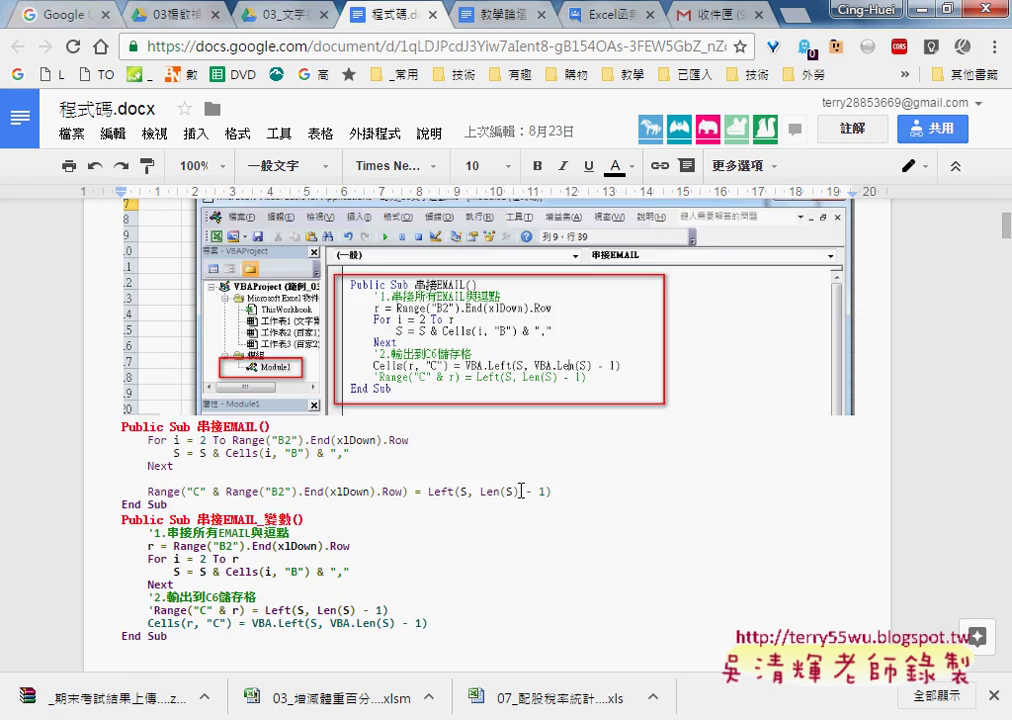
pyautogui.scroll(-5, 519, 488)
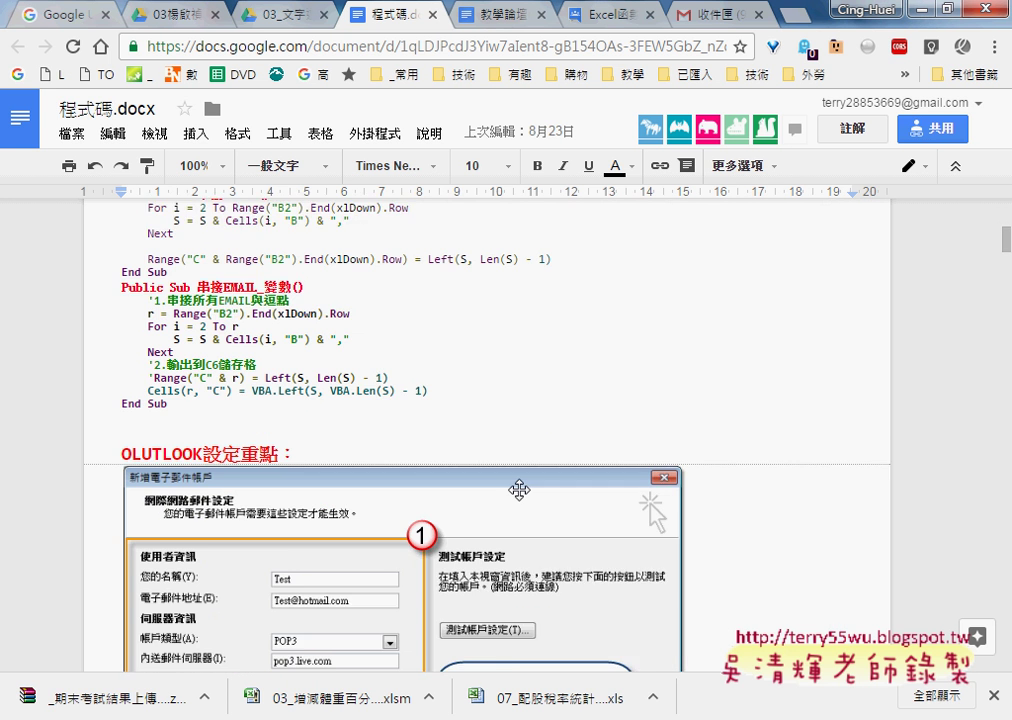
pyautogui.scroll(-1, 520, 492)
pyautogui.scroll(-1, 478, 480)
pyautogui.scroll(-1, 761, 502)
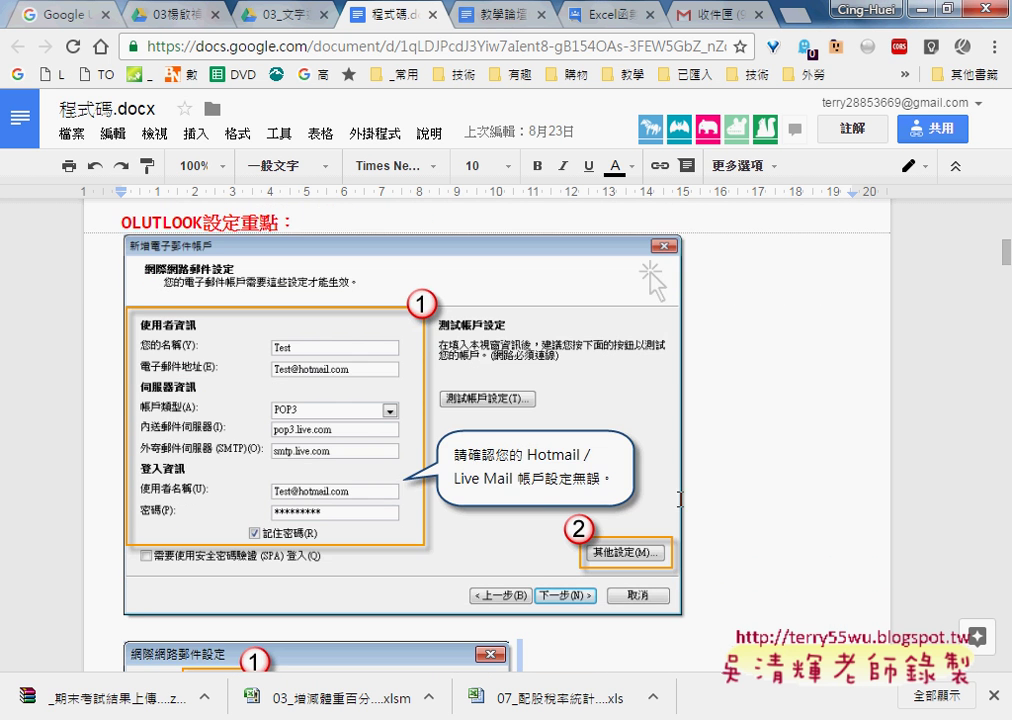
pyautogui.scroll(-1, 766, 504)
pyautogui.scroll(1, 768, 506)
# Step: Scroll down to the Sub 用Outlook郵寄() code and select the whole procedure
pyautogui.scroll(-2, 768, 506)
pyautogui.scroll(-1, 768, 506)
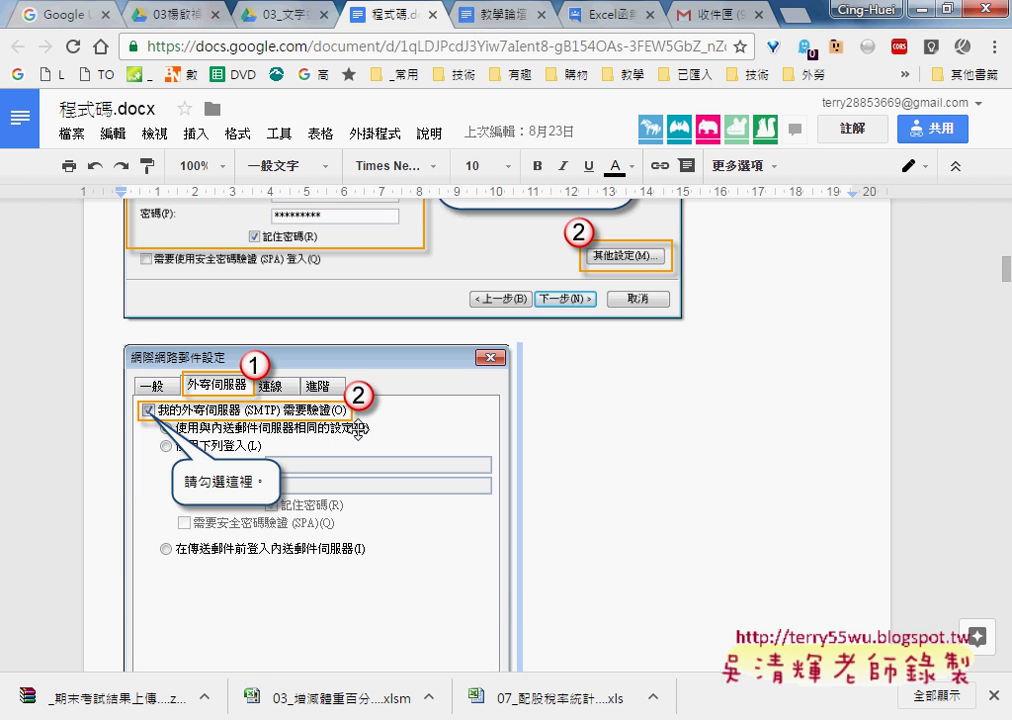
pyautogui.scroll(-2, 340, 440)
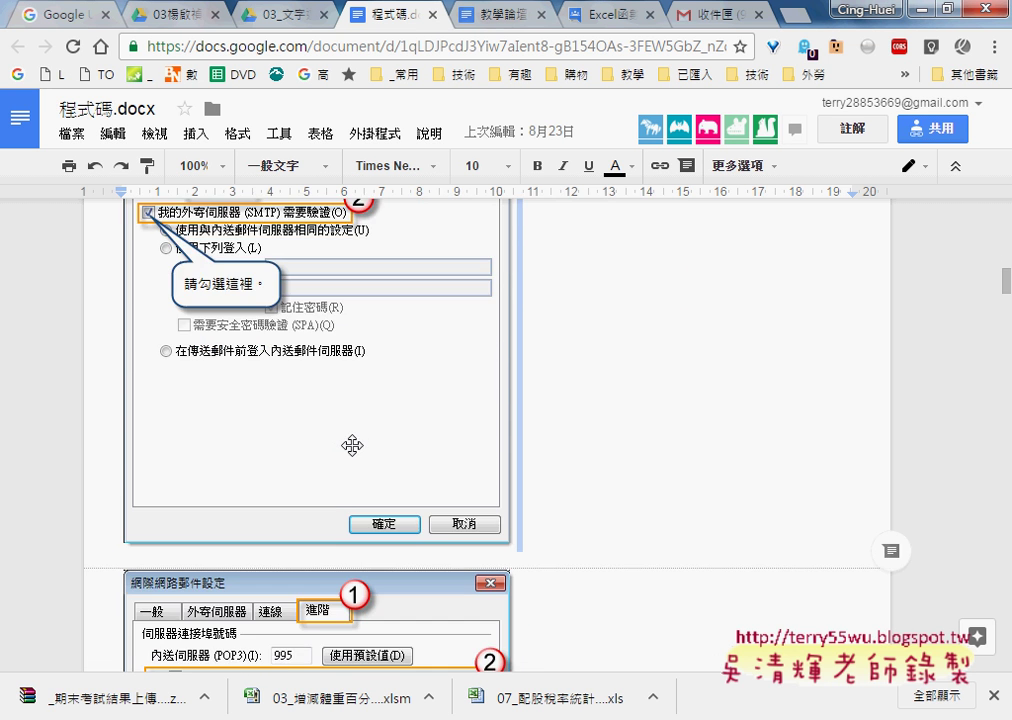
pyautogui.scroll(-1, 350, 445)
pyautogui.scroll(-1, 352, 445)
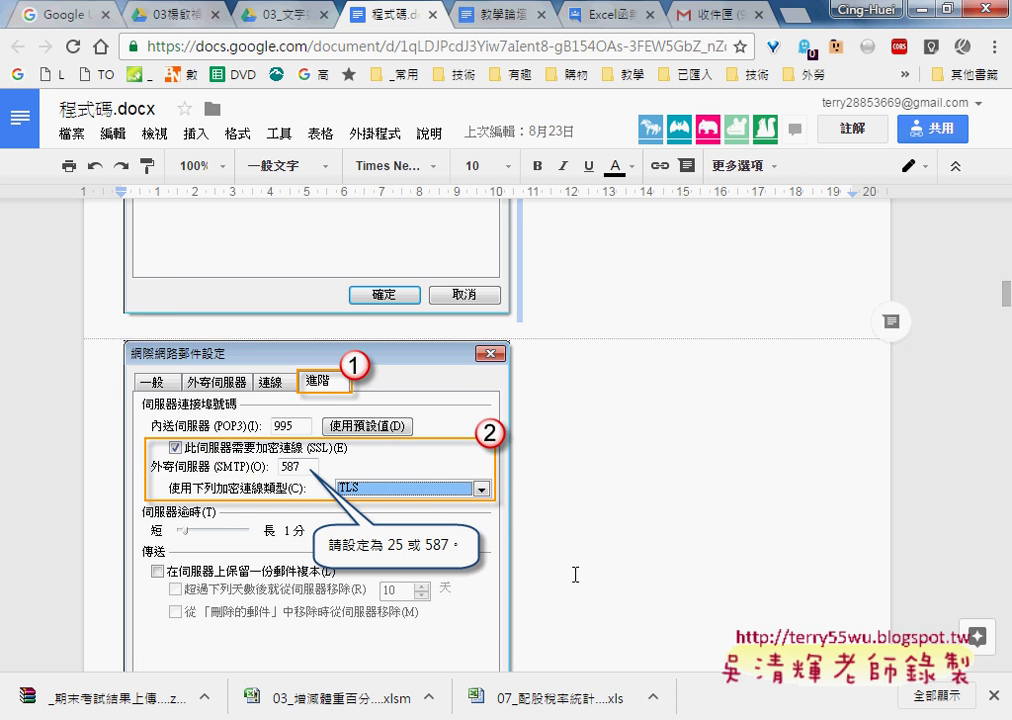
pyautogui.scroll(-3, 573, 575)
pyautogui.scroll(-1, 573, 575)
pyautogui.scroll(-1, 515, 573)
pyautogui.scroll(-1, 515, 455)
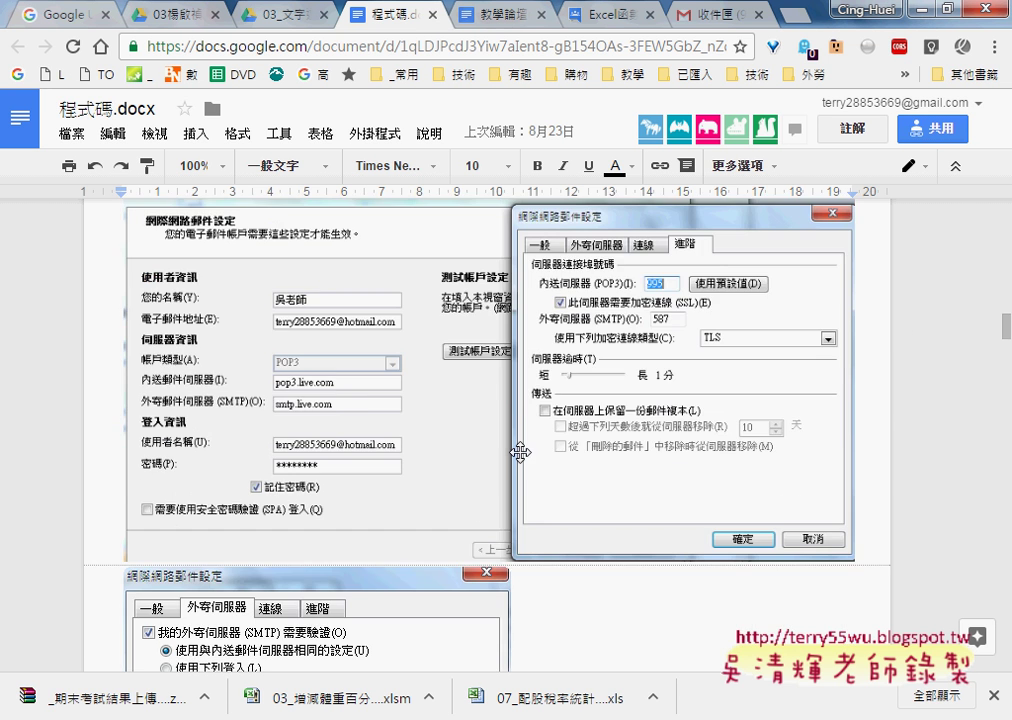
pyautogui.scroll(-3, 559, 486)
pyautogui.scroll(-2, 559, 486)
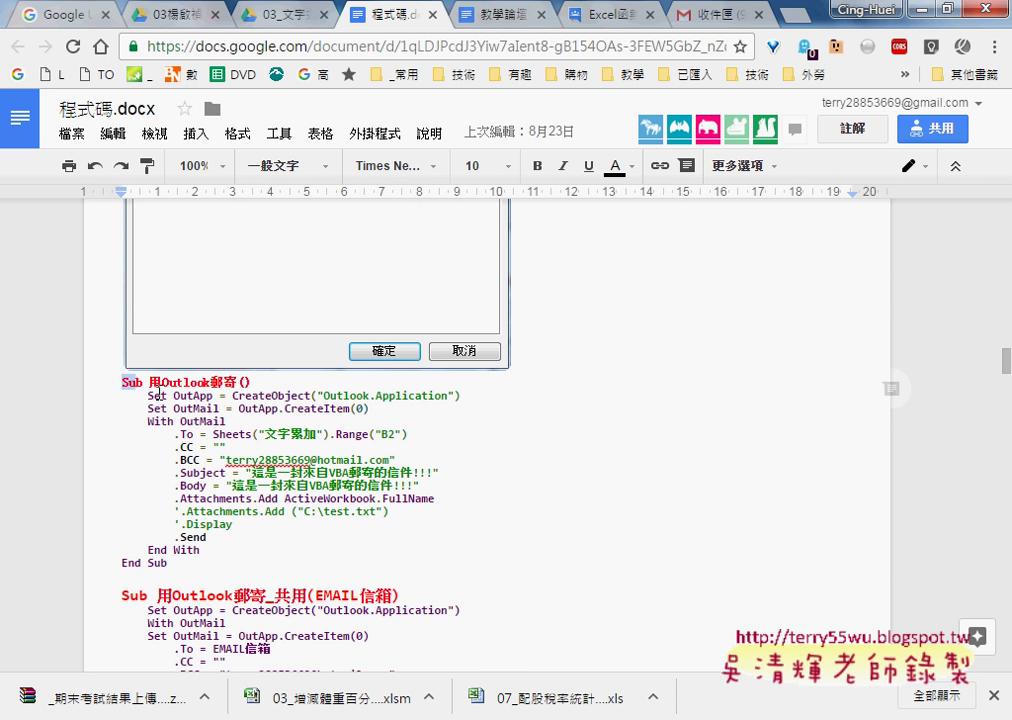
pyautogui.moveTo(121, 382)
pyautogui.mouseDown()
pyautogui.moveTo(221, 513)
pyautogui.moveTo(222, 556)
pyautogui.mouseUp()
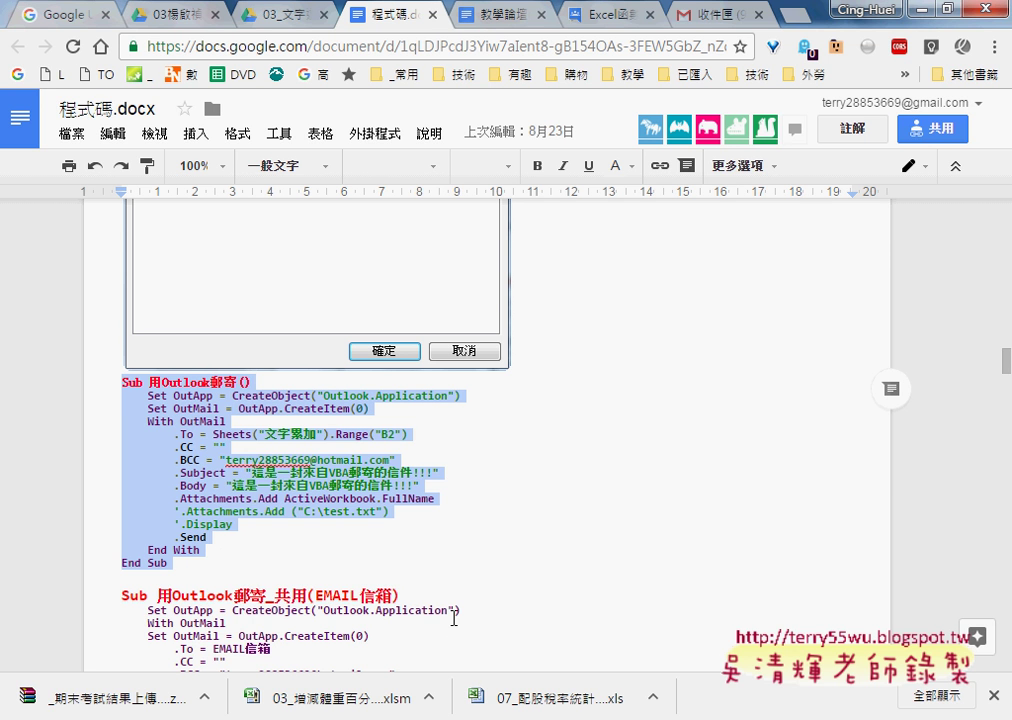
# Step: Bring the VBA editor forward and close the Immediate window to show the full 用Outlook郵寄 code
pyautogui.click(690, 632)
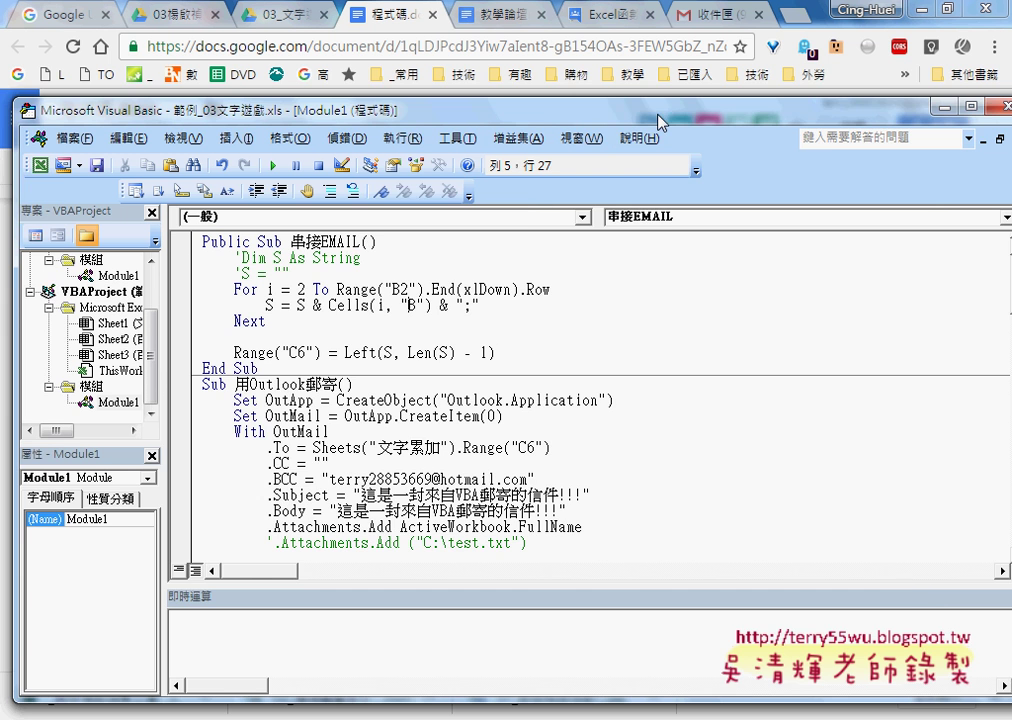
pyautogui.moveTo(661, 122); pyautogui.dragTo(597, 113)
pyautogui.click(956, 590)
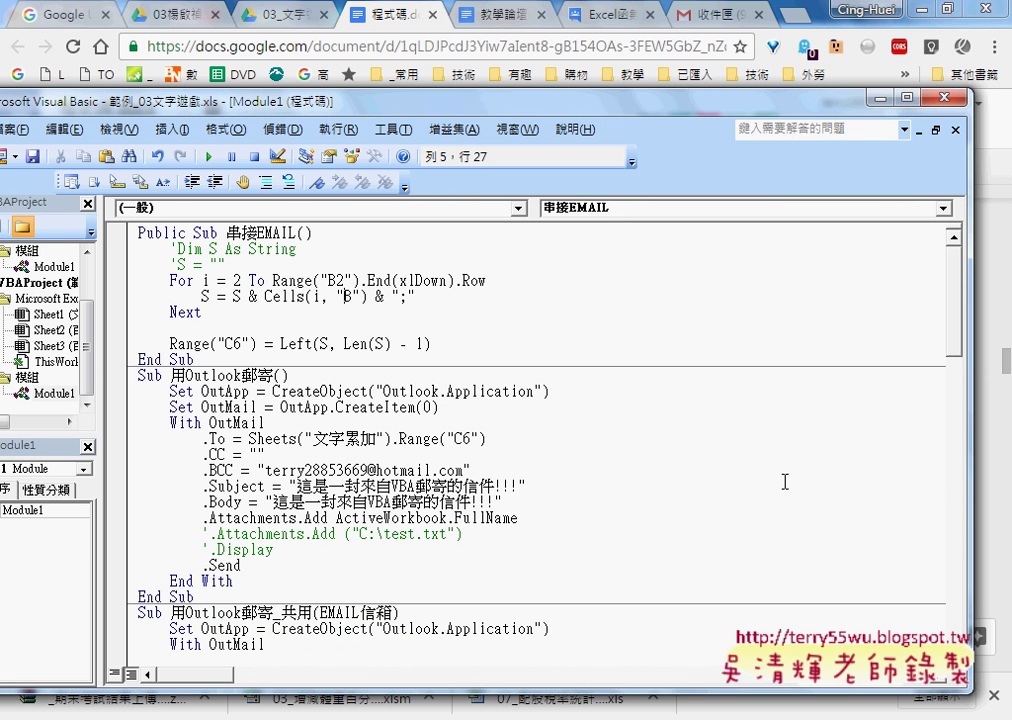
pyautogui.moveTo(407, 100); pyautogui.dragTo(517, 96)
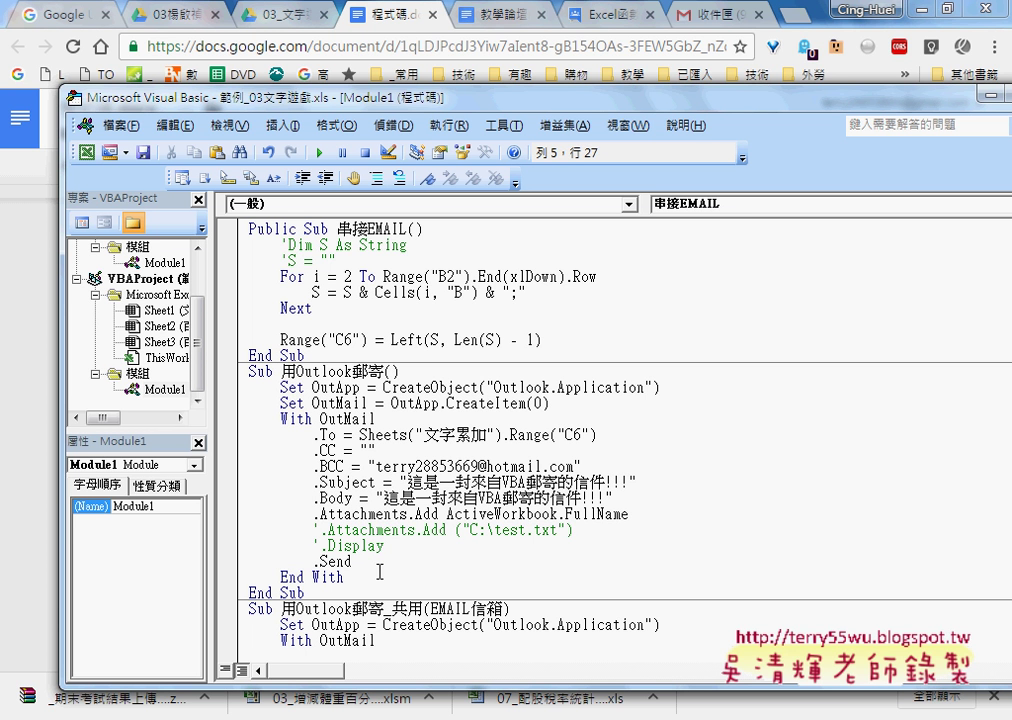
pyautogui.click(277, 387)
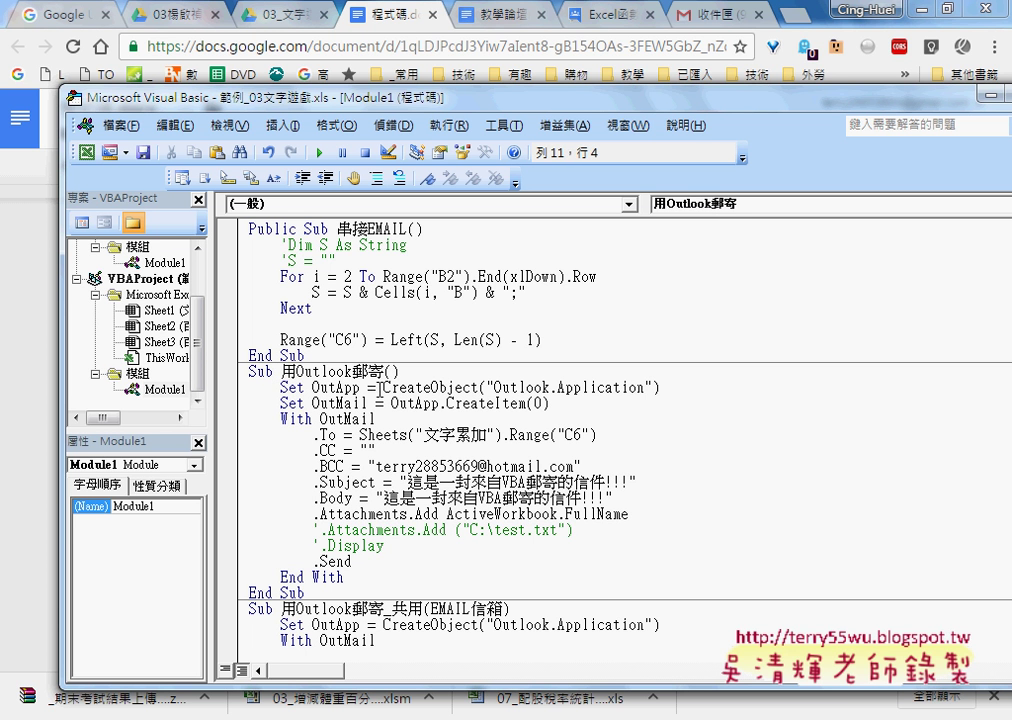
pyautogui.moveTo(383, 387); pyautogui.dragTo(481, 389)
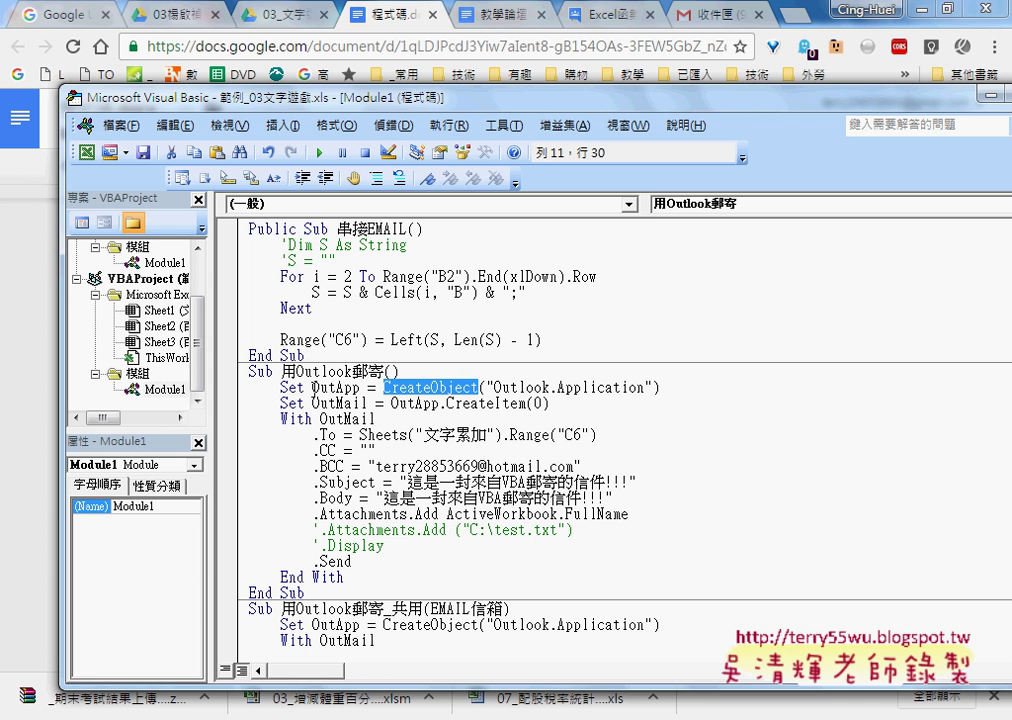
pyautogui.moveTo(312, 388); pyautogui.dragTo(358, 388)
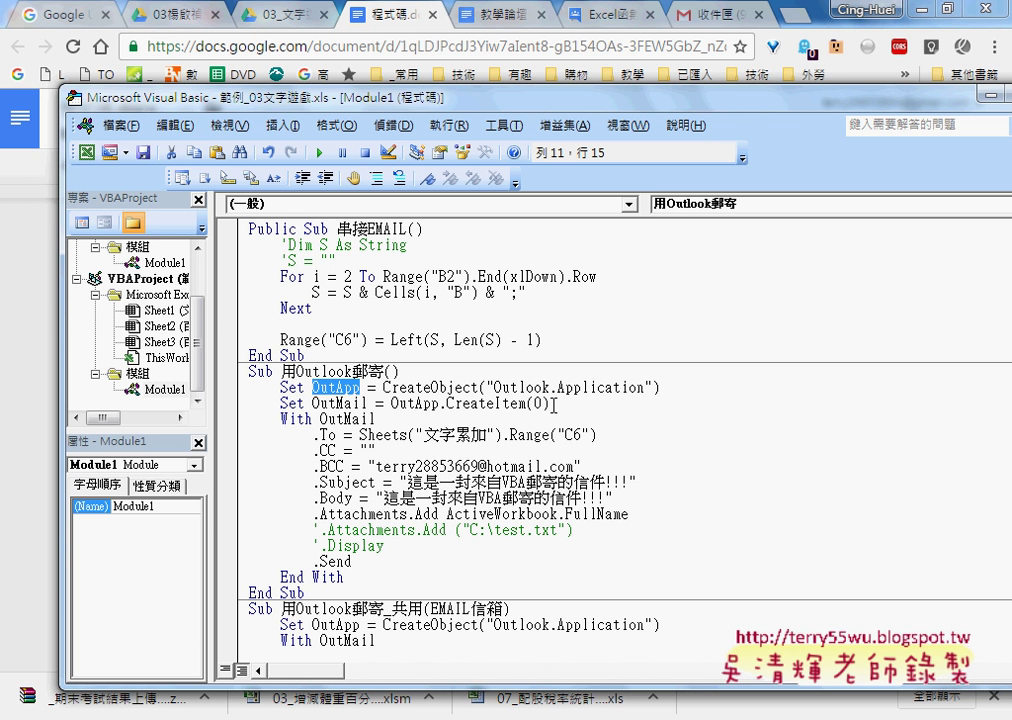
pyautogui.moveTo(549, 403); pyautogui.dragTo(392, 405)
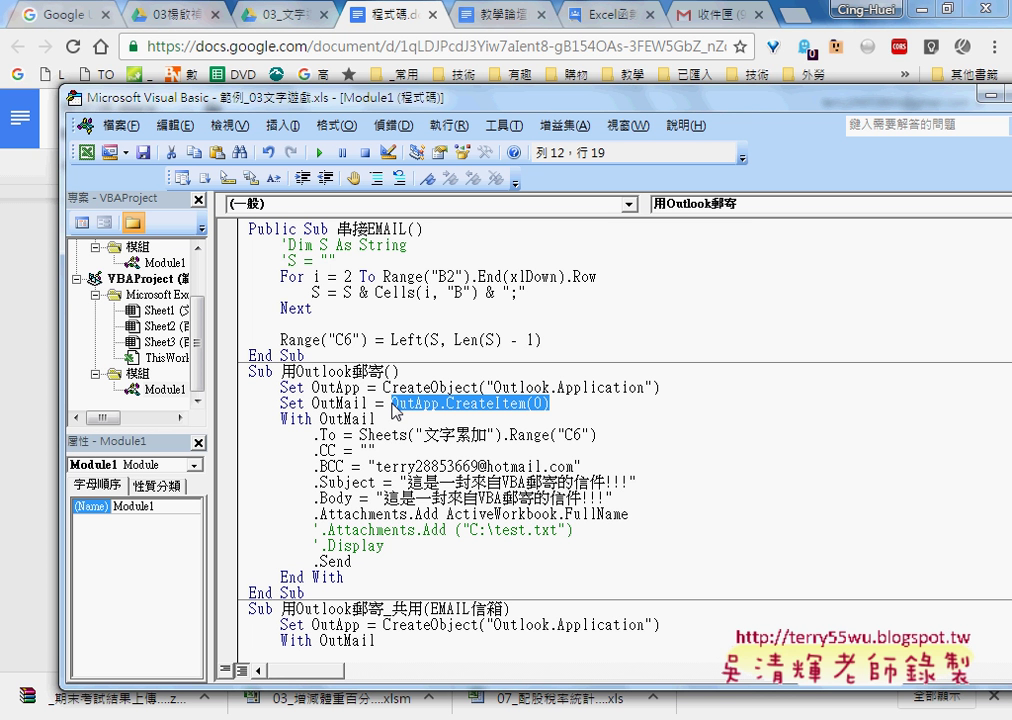
pyautogui.moveTo(312, 403); pyautogui.dragTo(370, 403)
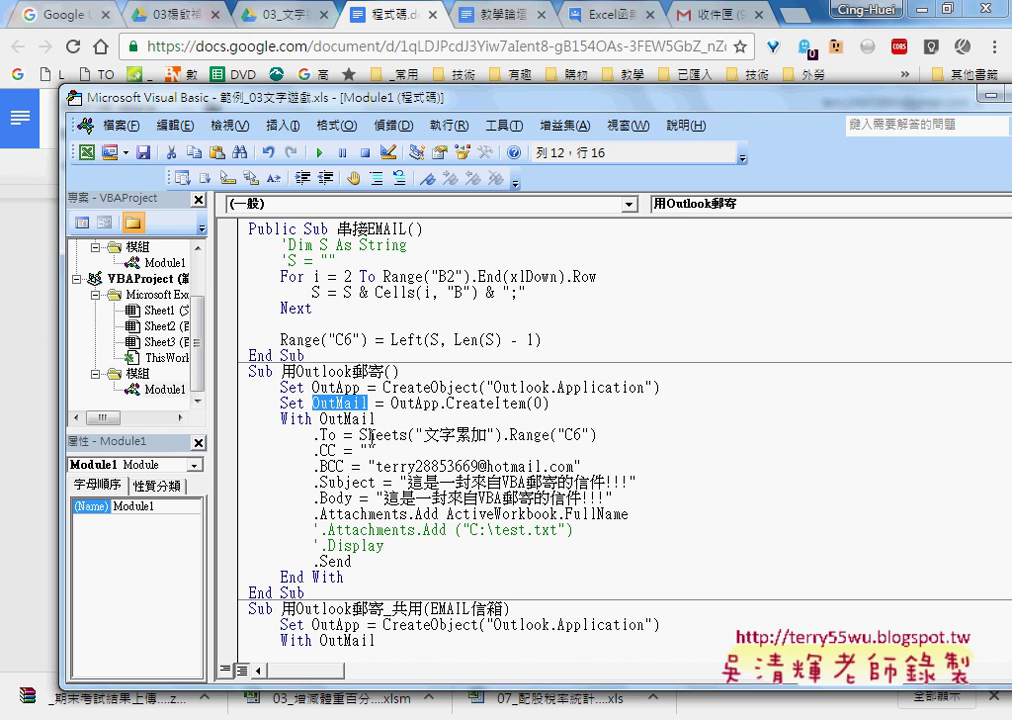
pyautogui.moveTo(360, 435); pyautogui.dragTo(438, 435)
pyautogui.hotkey('shift', 'Right')
pyautogui.hotkey('shift', 'Right')
pyautogui.hotkey('shift', 'Right')
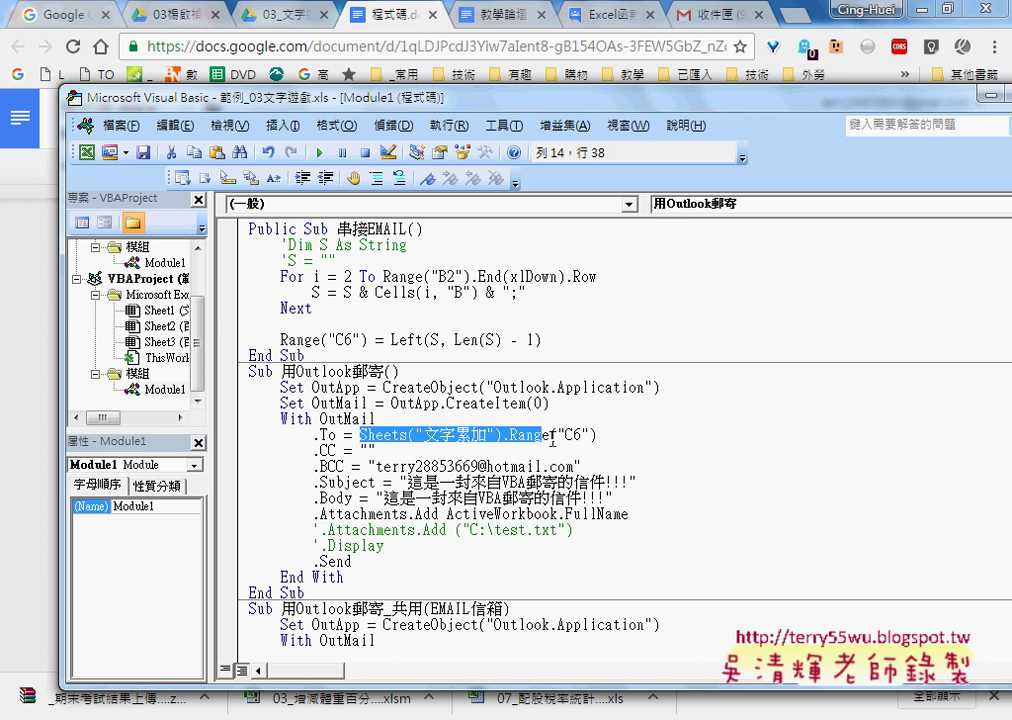
pyautogui.hotkey('shift', 'Right')
pyautogui.hotkey('shift', 'Right')
pyautogui.hotkey('shift', 'Right')
pyautogui.doubleClick(372, 450)
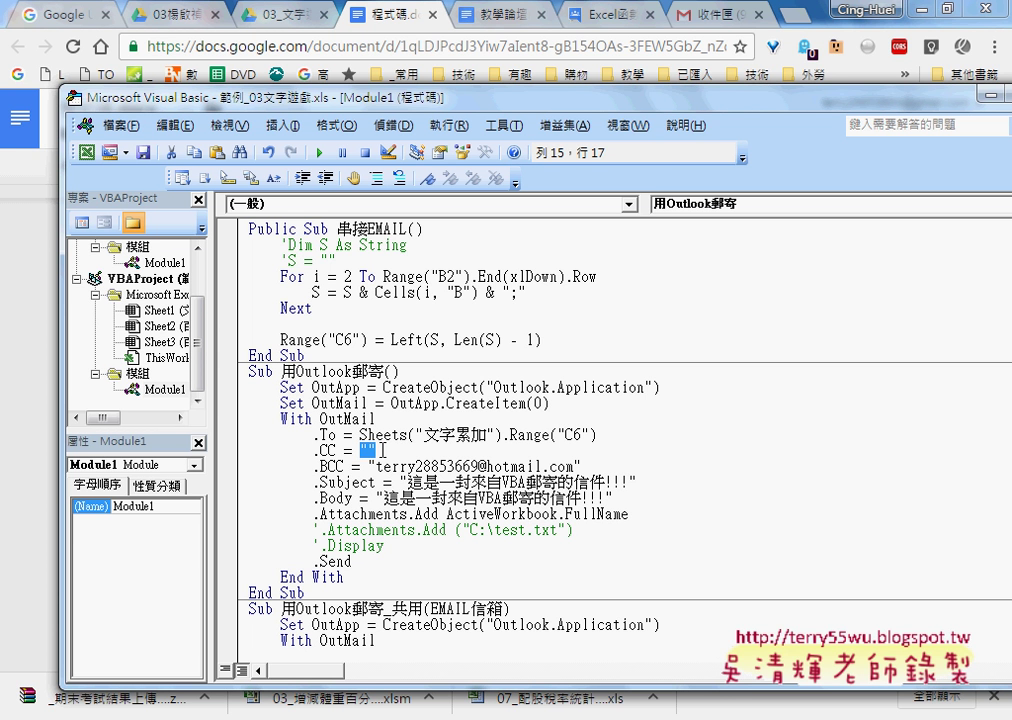
pyautogui.moveTo(313, 466); pyautogui.dragTo(592, 466)
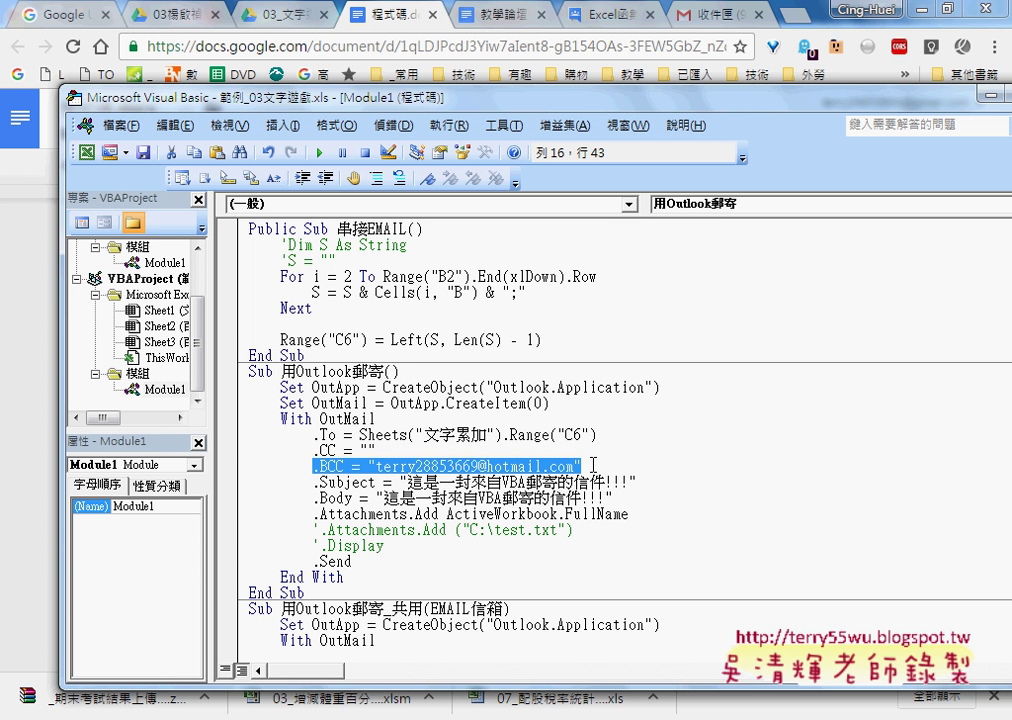
pyautogui.click(352, 482)
pyautogui.click(408, 482)
pyautogui.moveTo(408, 482); pyautogui.dragTo(626, 482)
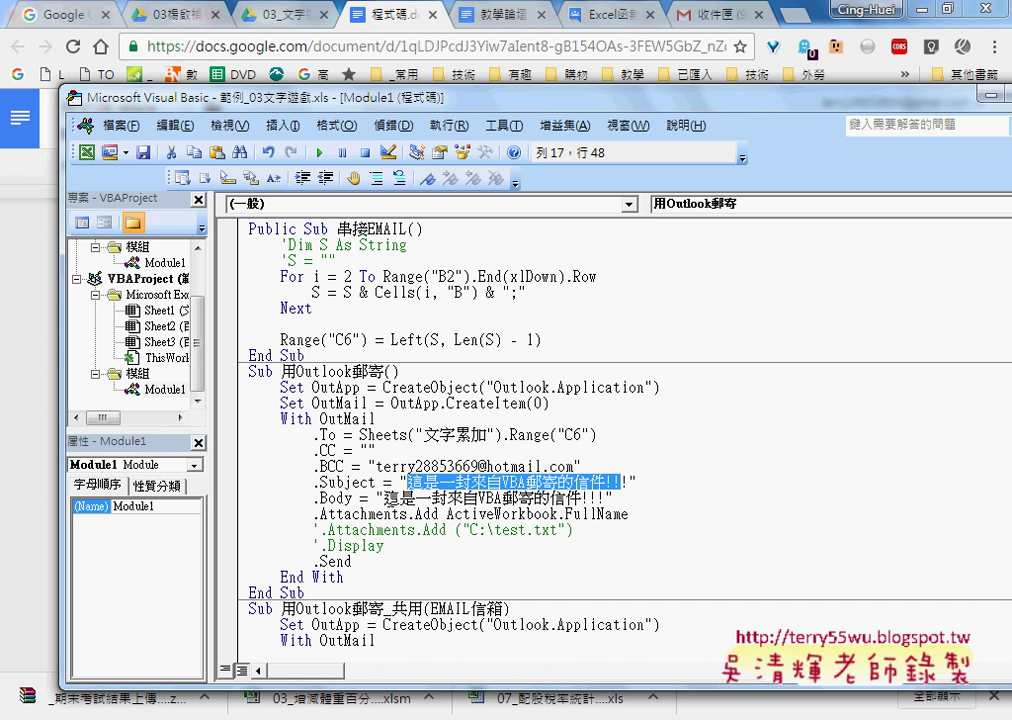
pyautogui.moveTo(384, 498); pyautogui.dragTo(606, 498)
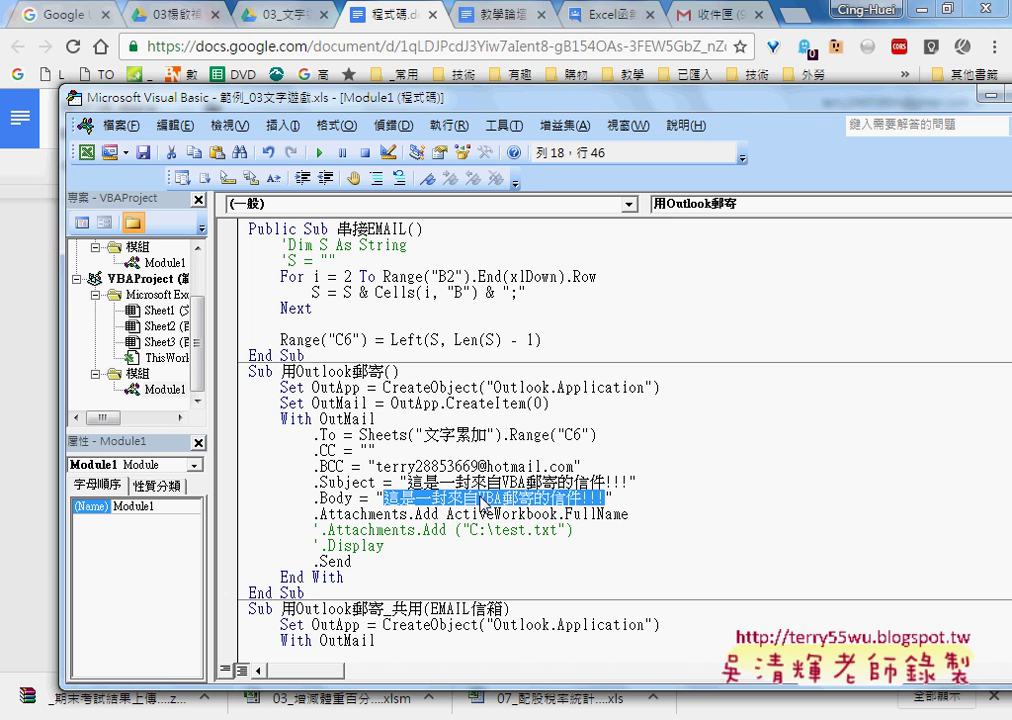
pyautogui.moveTo(313, 514); pyautogui.dragTo(628, 514)
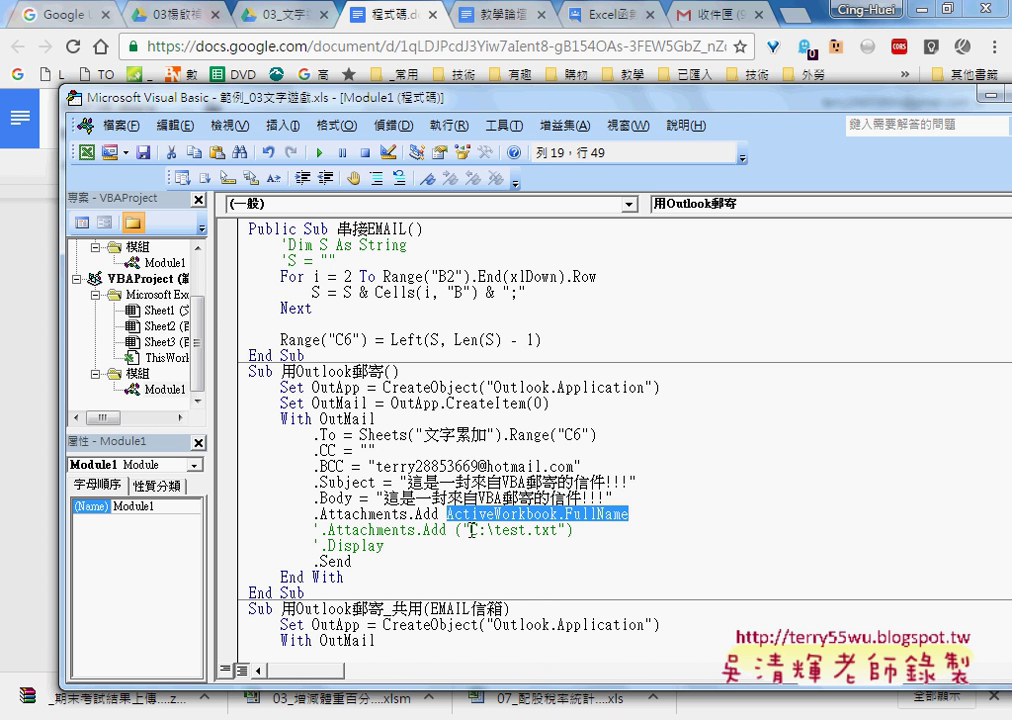
pyautogui.moveTo(471, 530); pyautogui.dragTo(562, 527)
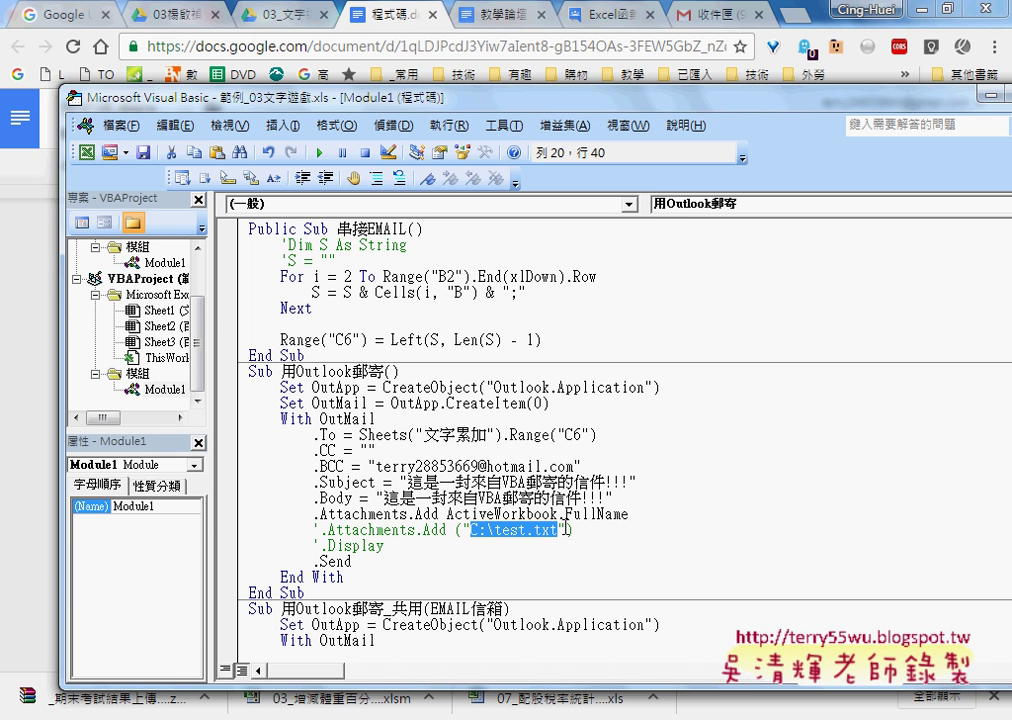
pyautogui.moveTo(447, 514); pyautogui.dragTo(632, 515)
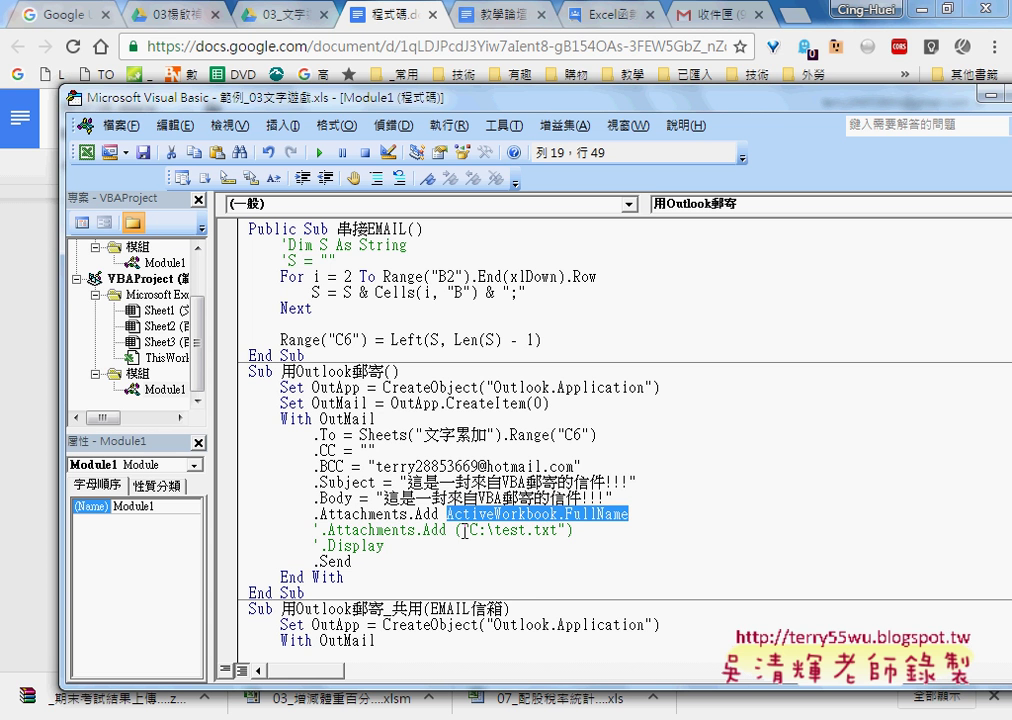
# Step: Comment out the ActiveWorkbook.FullName attachment line and uncomment the C:\test.txt attachment line
pyautogui.click(319, 514)
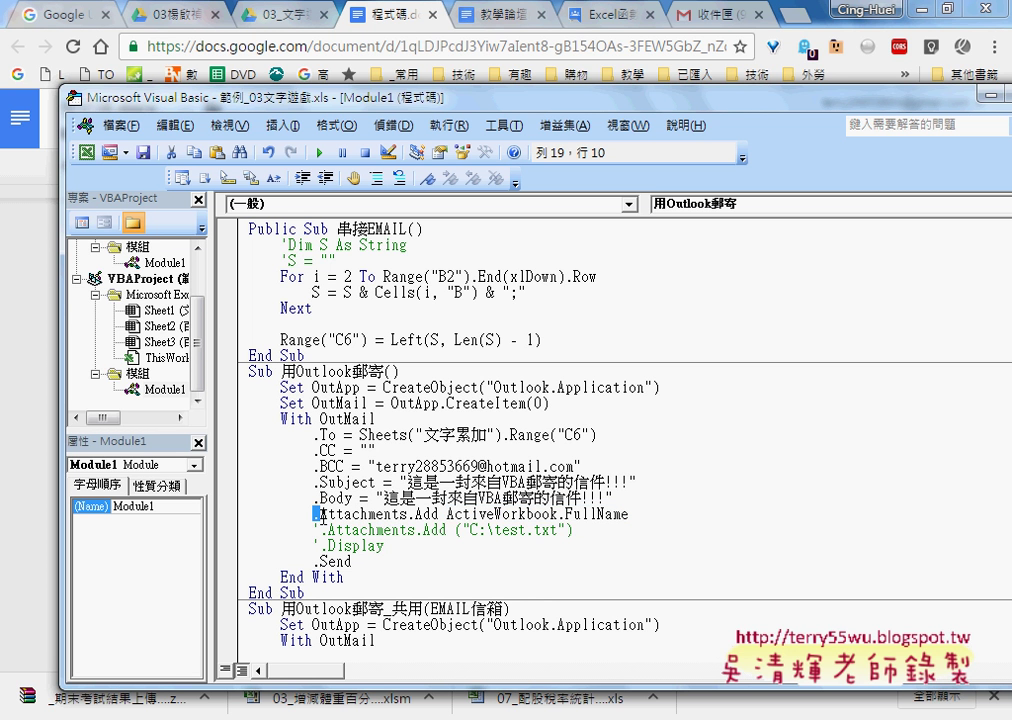
pyautogui.press('Left')
pyautogui.write("'")
pyautogui.press('Down')
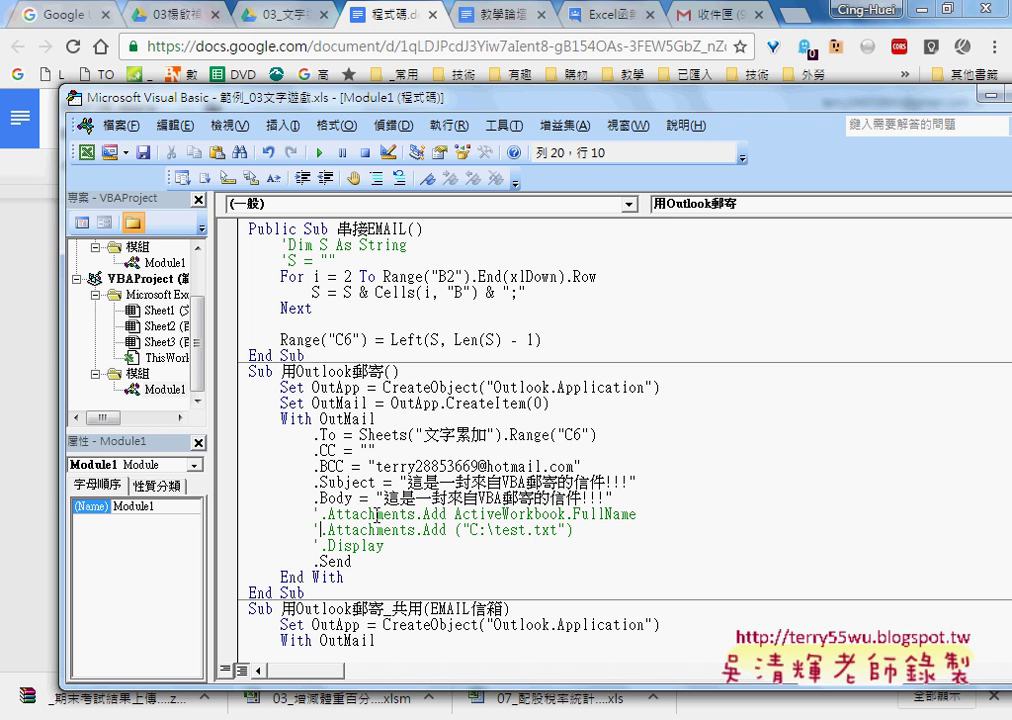
pyautogui.press('BackSpace')
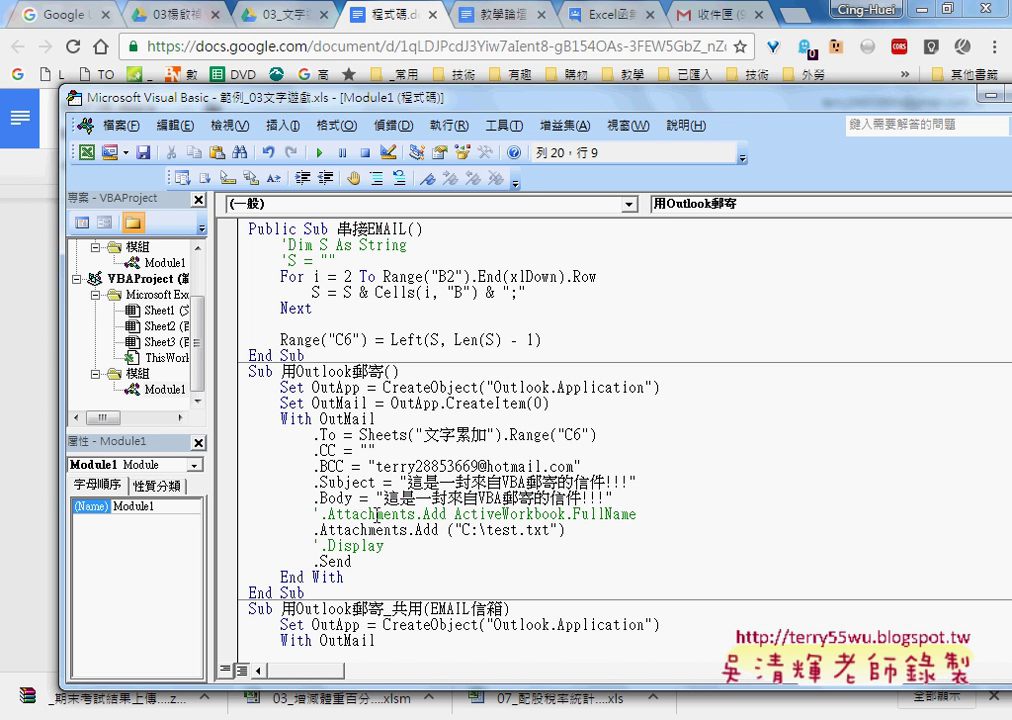
# Step: Highlight the C:\test.txt path, its txt extension and the Send call to explain them
pyautogui.click(461, 530)
pyautogui.moveTo(461, 530); pyautogui.dragTo(550, 530)
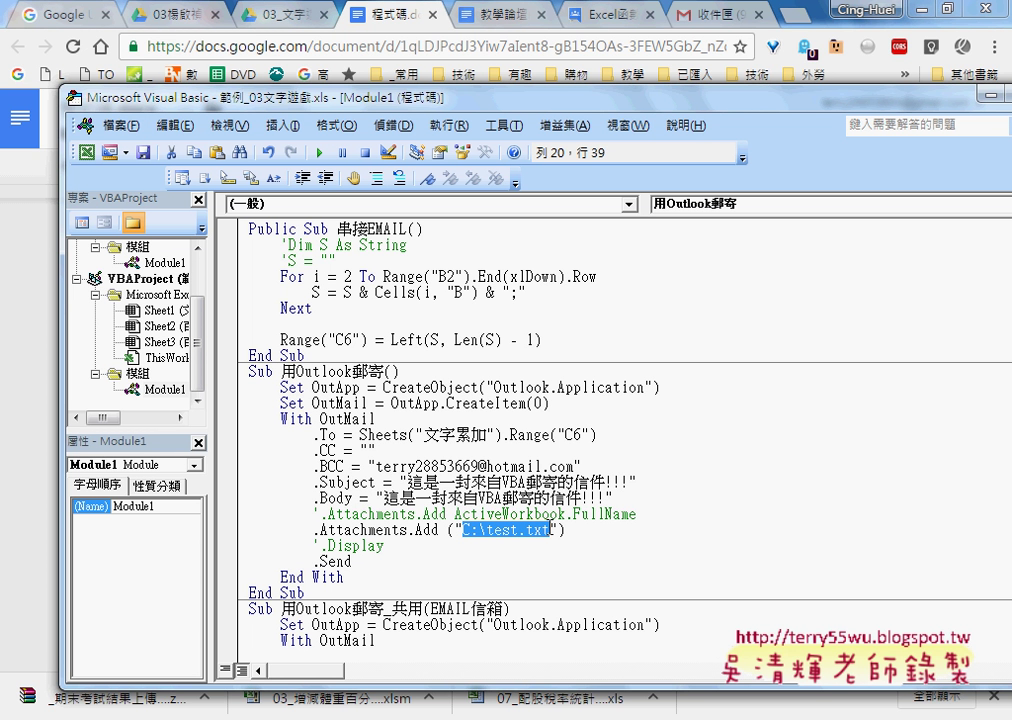
pyautogui.press('End')
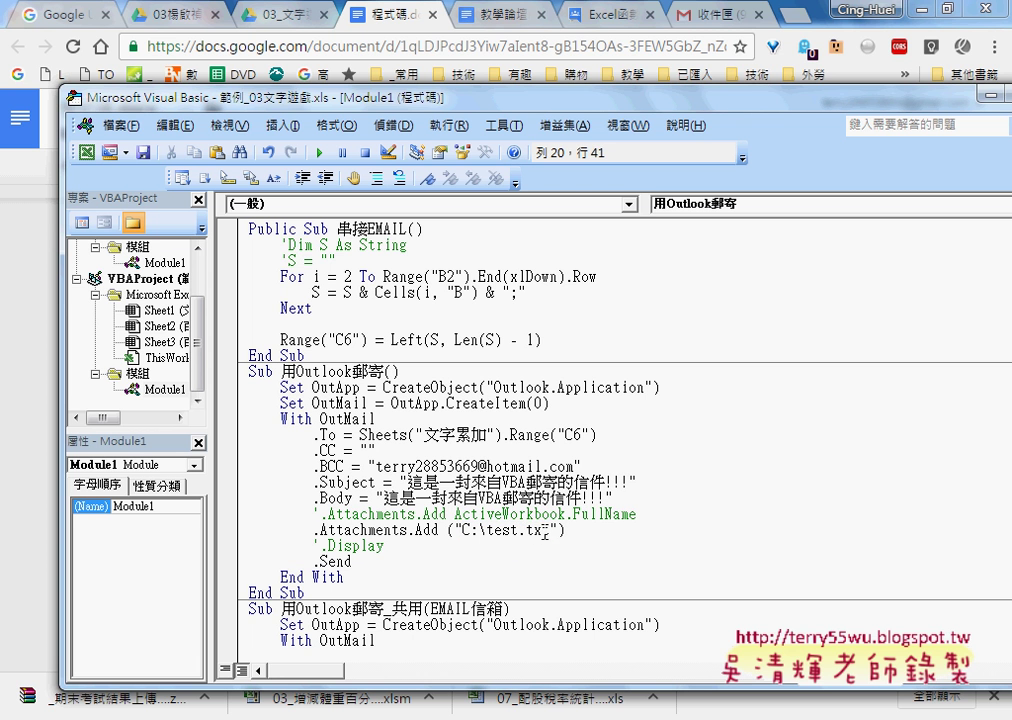
pyautogui.moveTo(544, 531); pyautogui.dragTo(527, 531)
pyautogui.moveTo(352, 561); pyautogui.dragTo(316, 563)
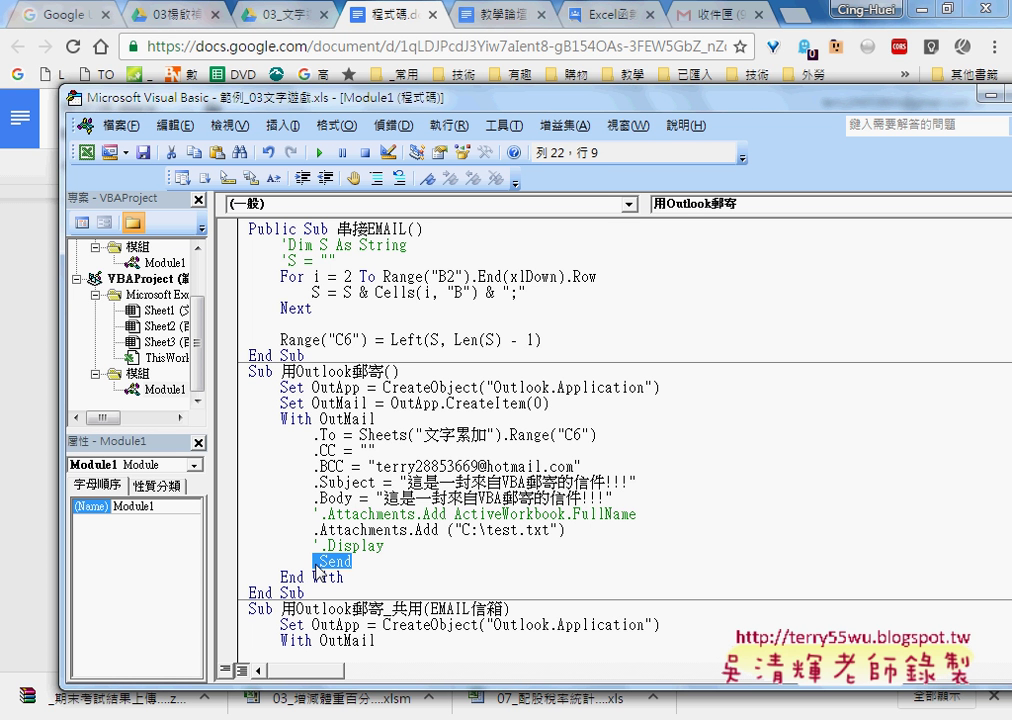
# Step: Insert a new line after End With and enter application.Wait using the IntelliSense list
pyautogui.click(390, 578)
pyautogui.press('Return')
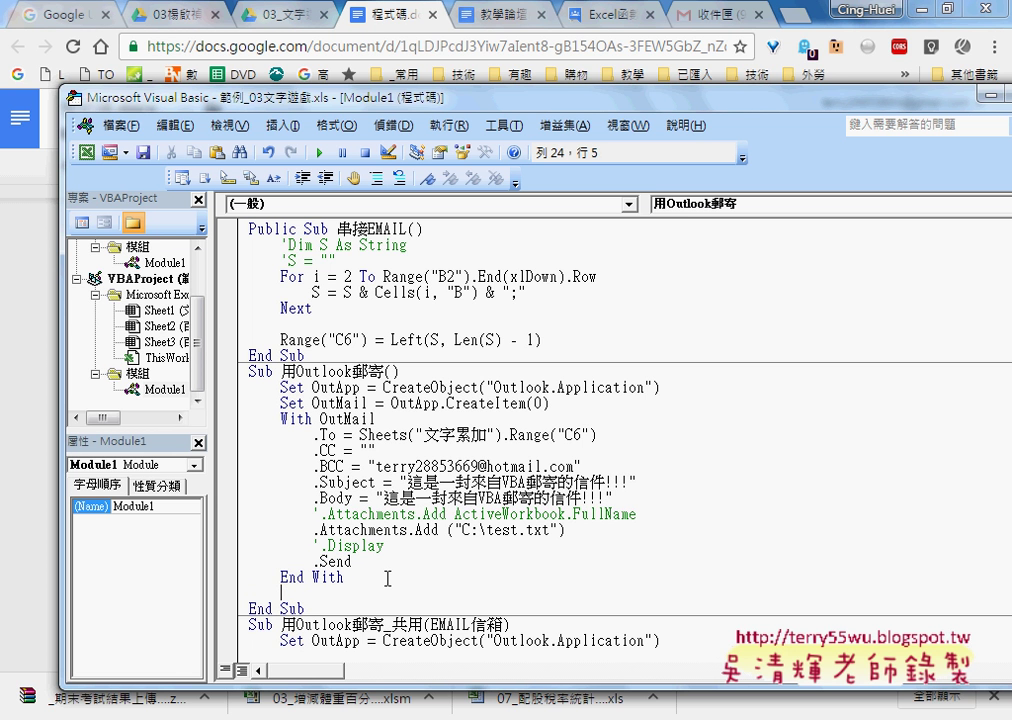
pyautogui.write('a')
pyautogui.write('ppli')
pyautogui.write('catio')
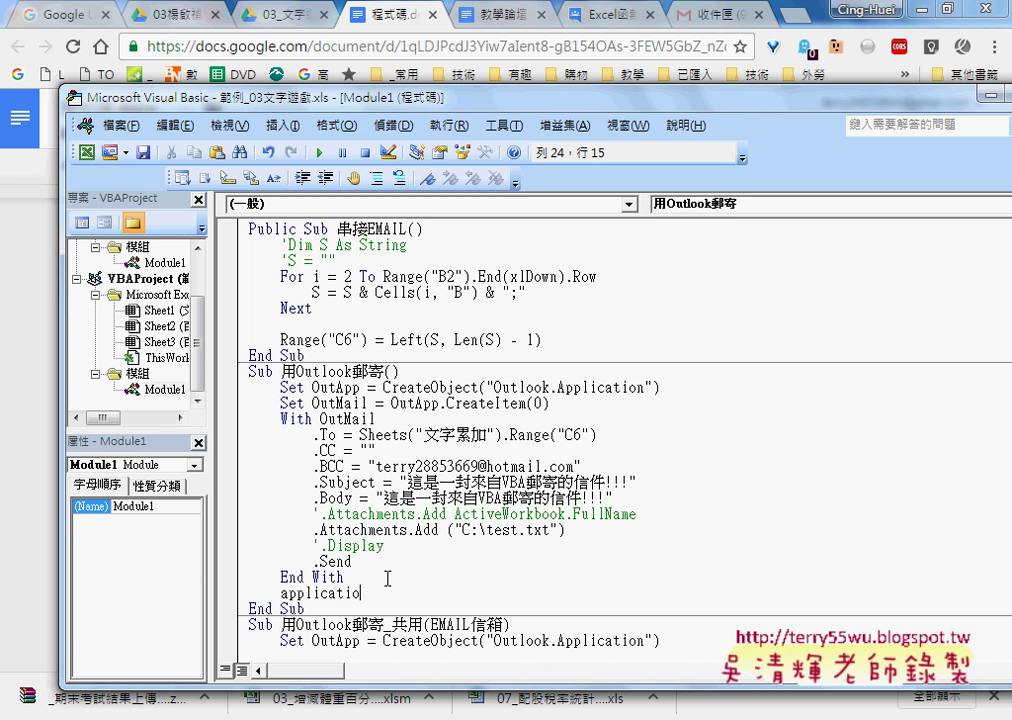
pyautogui.write('n')
pyautogui.write('.')
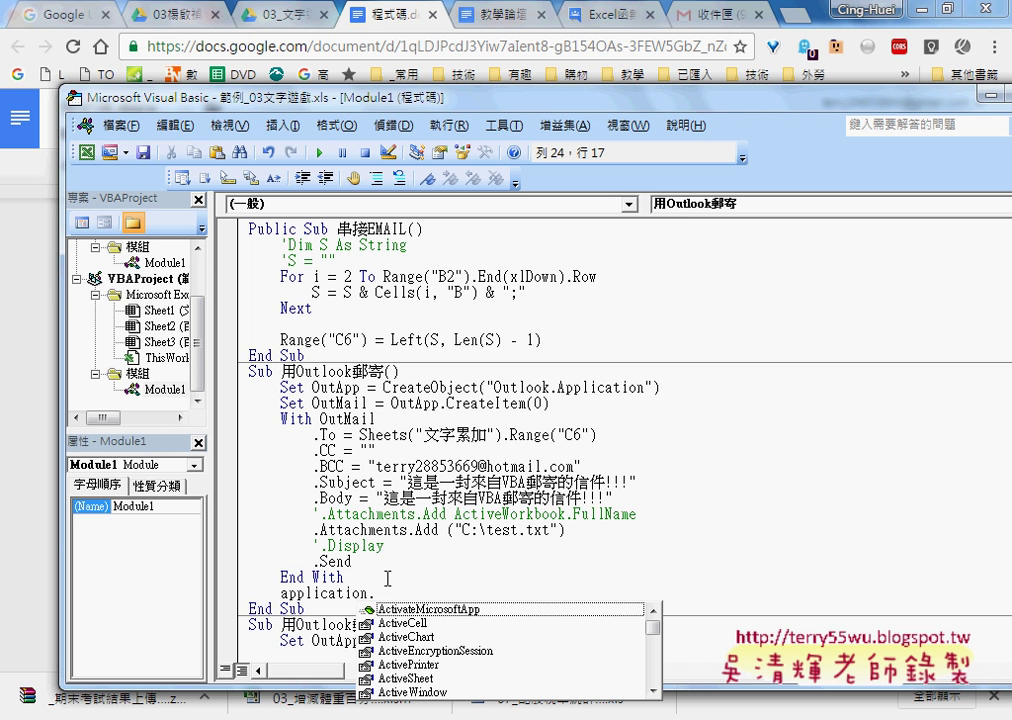
pyautogui.write('w')
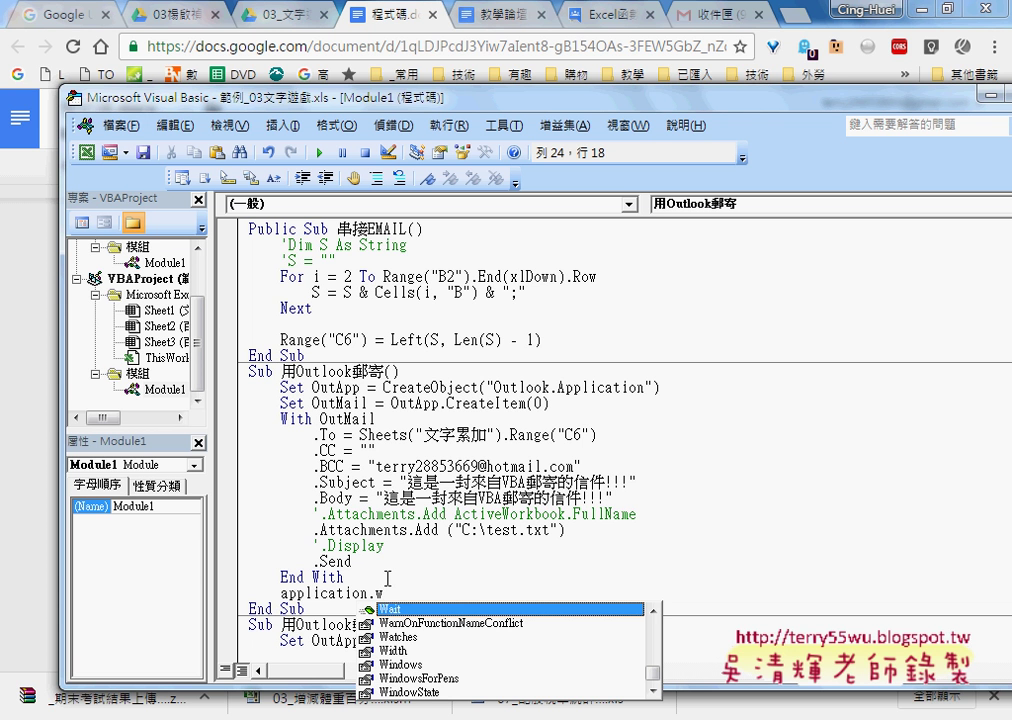
pyautogui.press('space')
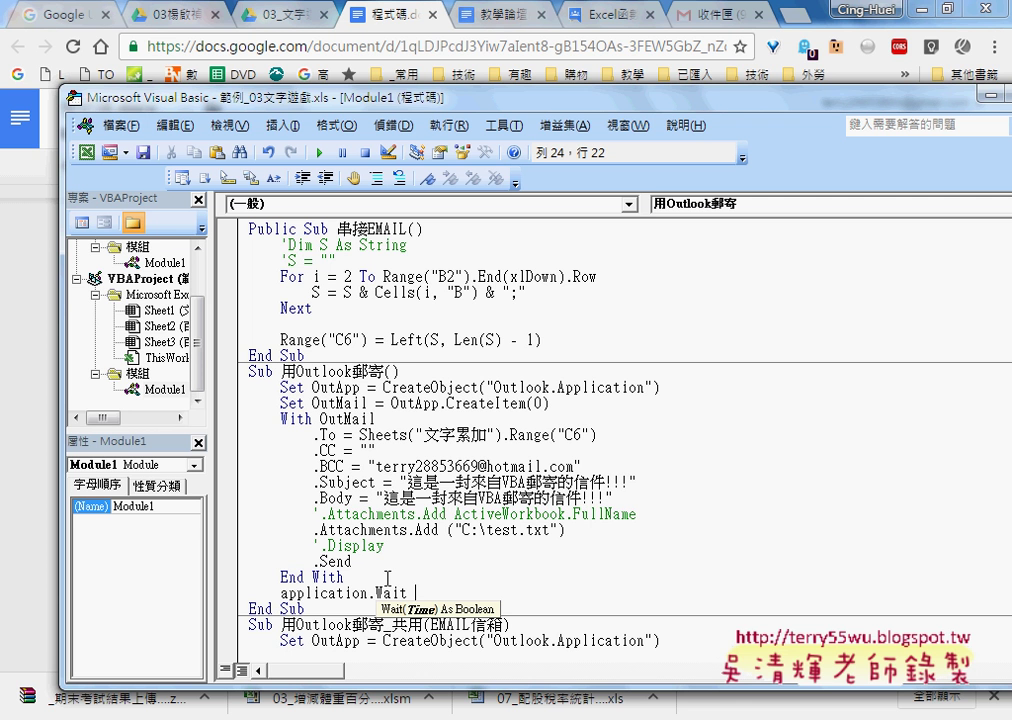
pyautogui.press('Left')
pyautogui.press('Left')
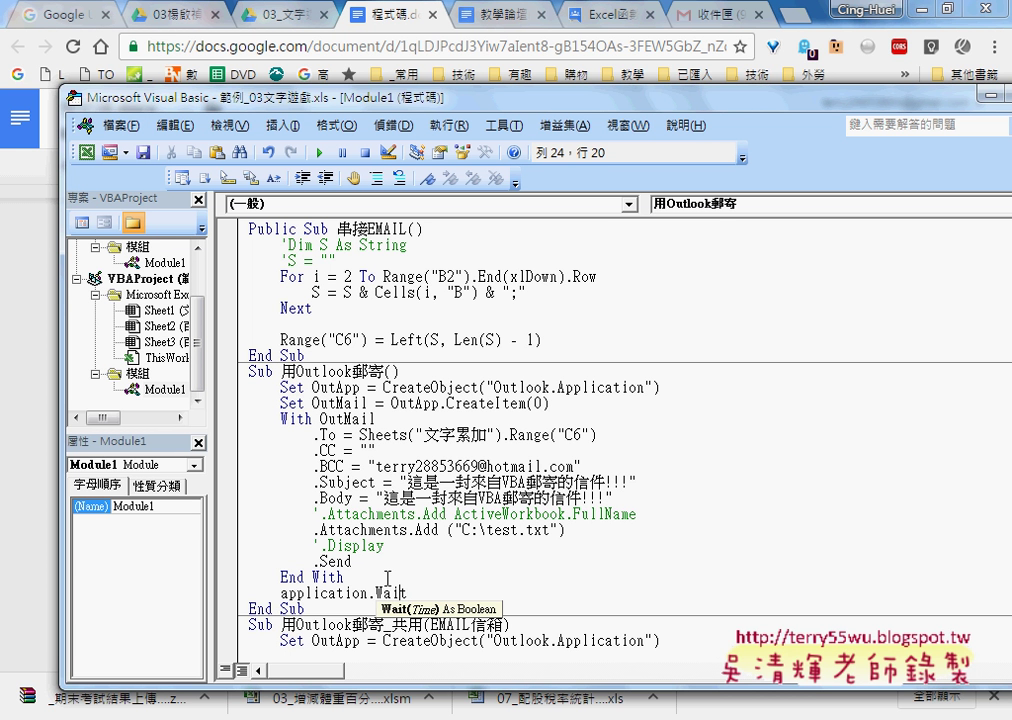
# Step: Open F1 help for Wait and highlight the waitTime argument and 10-second example code
pyautogui.press('F1')
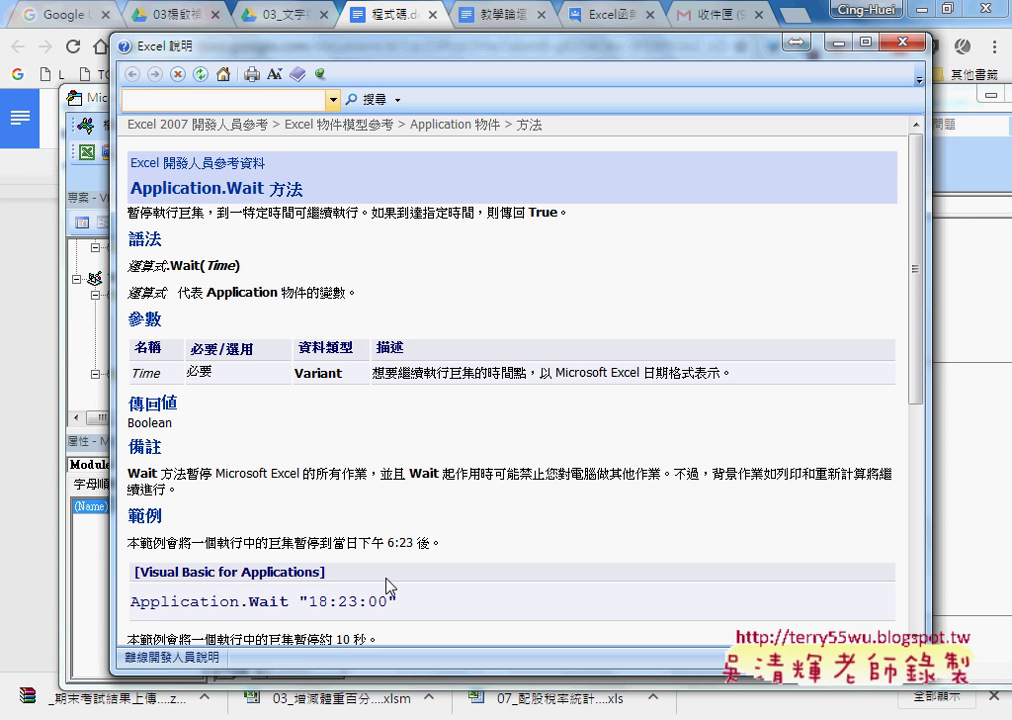
pyautogui.scroll(-4, 405, 582)
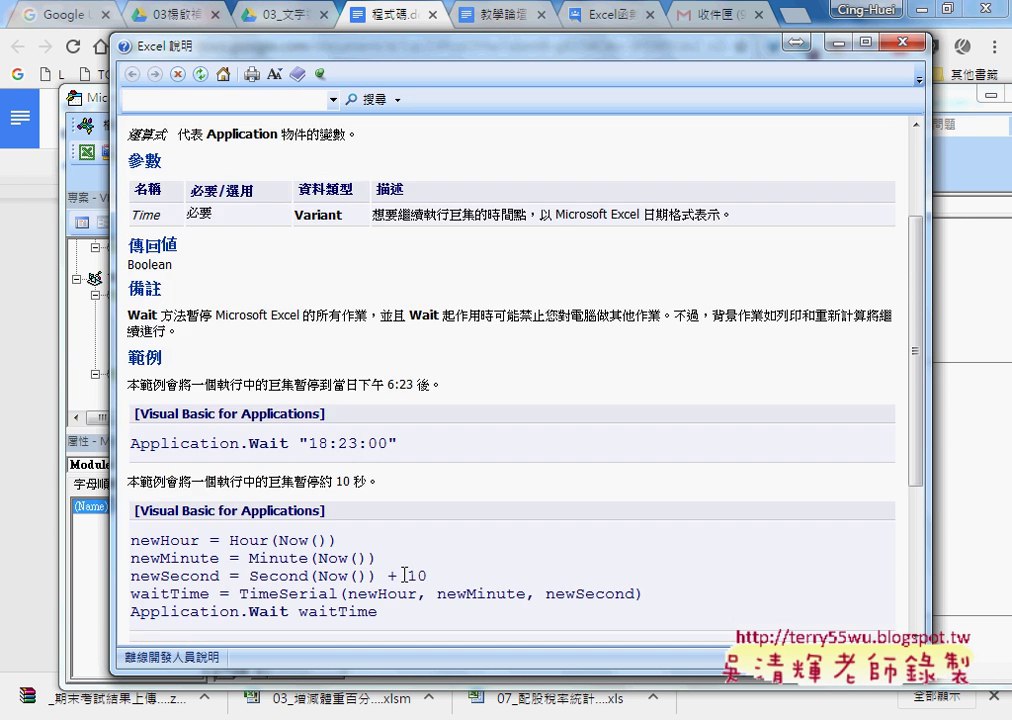
pyautogui.scroll(-1, 405, 582)
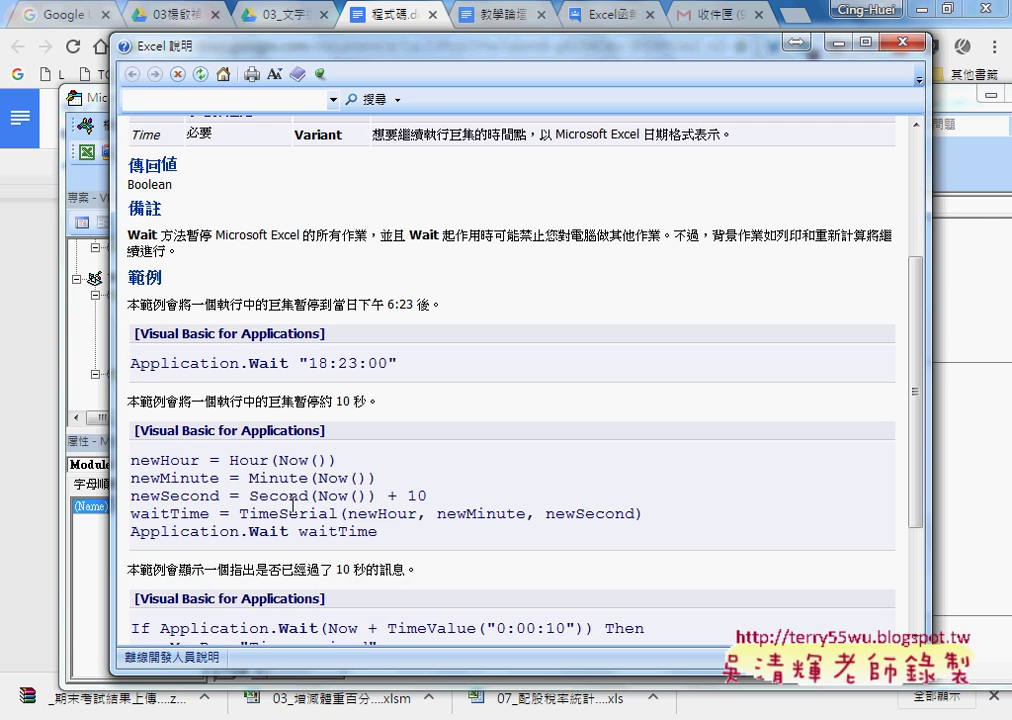
pyautogui.moveTo(377, 533)
pyautogui.mouseDown()
pyautogui.moveTo(329, 533)
pyautogui.moveTo(244, 507)
pyautogui.mouseUp()
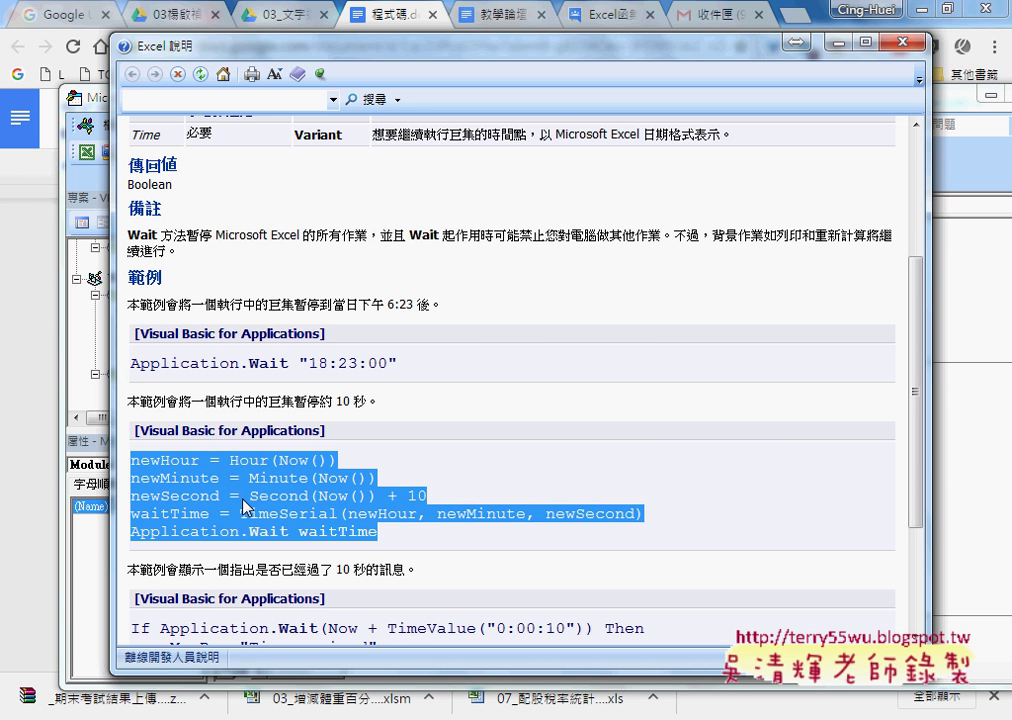
pyautogui.moveTo(336, 401); pyautogui.dragTo(366, 403)
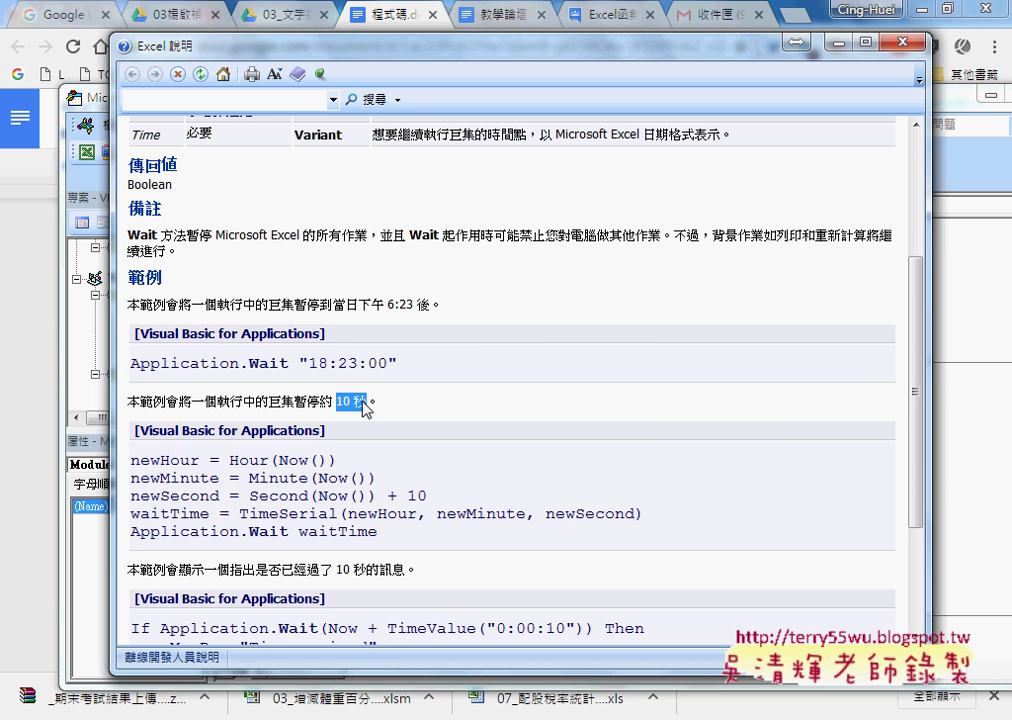
pyautogui.moveTo(378, 533)
pyautogui.mouseDown()
pyautogui.moveTo(260, 517)
pyautogui.moveTo(122, 462)
pyautogui.moveTo(132, 460)
pyautogui.mouseUp()
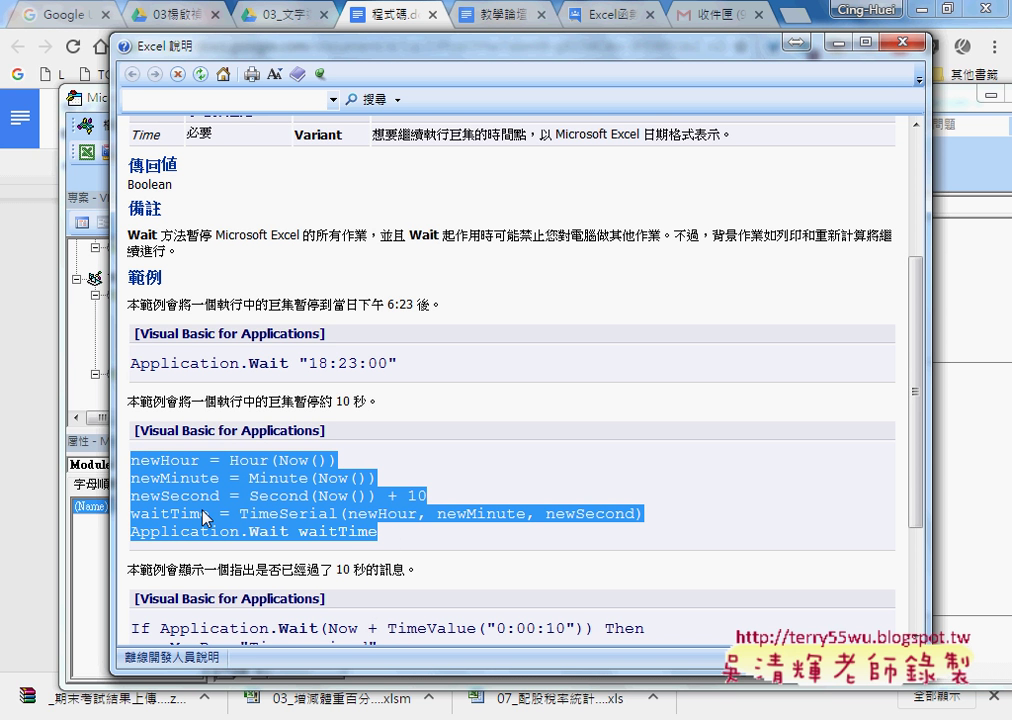
# Step: Highlight the + 10 seconds in the newSecond line, then close the help page
pyautogui.click(418, 495)
pyautogui.doubleClick(418, 495)
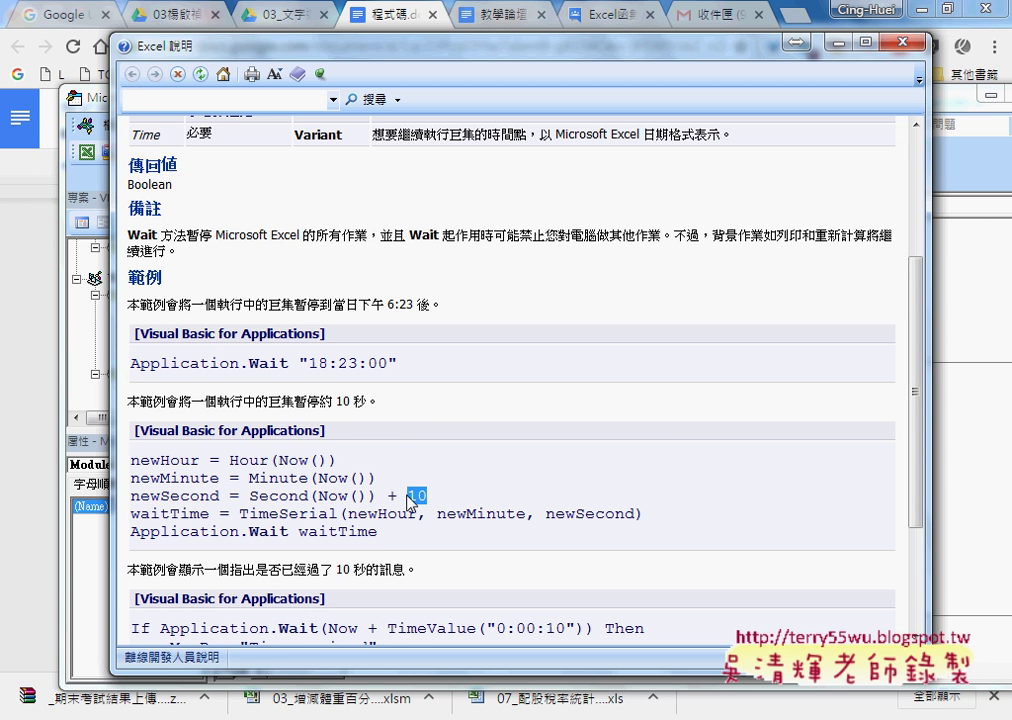
pyautogui.moveTo(389, 495); pyautogui.dragTo(432, 497)
pyautogui.click(903, 41)
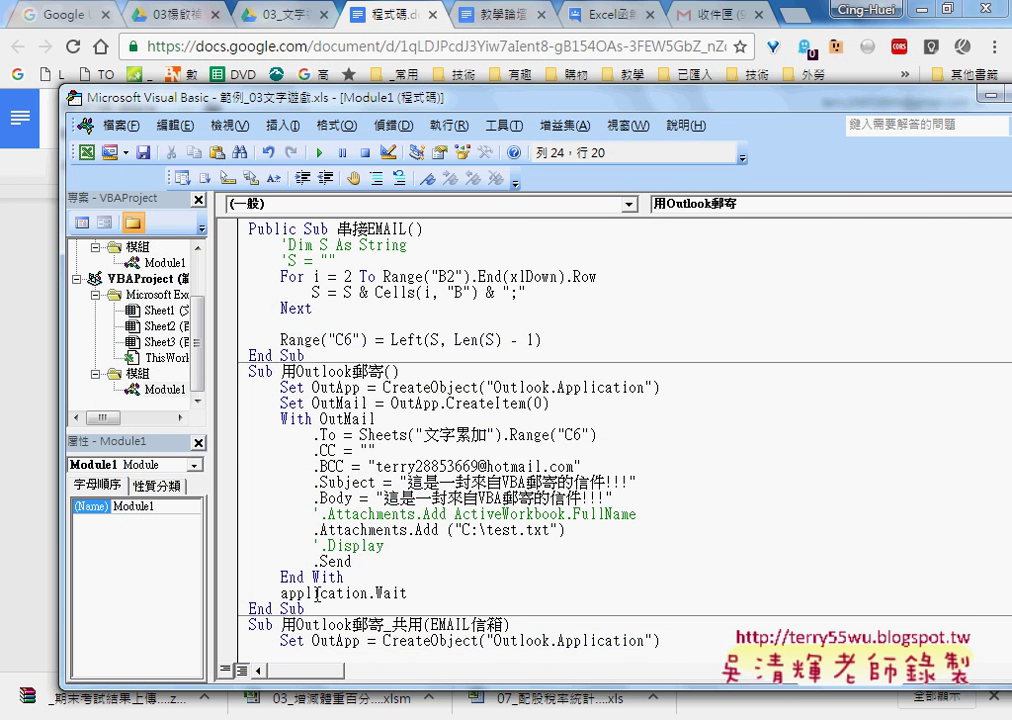
# Step: Delete the unfinished application.Wait line, then switch to the Google Docs notes in Chrome
pyautogui.hotkey('shift', 'Left')
pyautogui.hotkey('shift', 'Left')
pyautogui.hotkey('shift', 'Left')
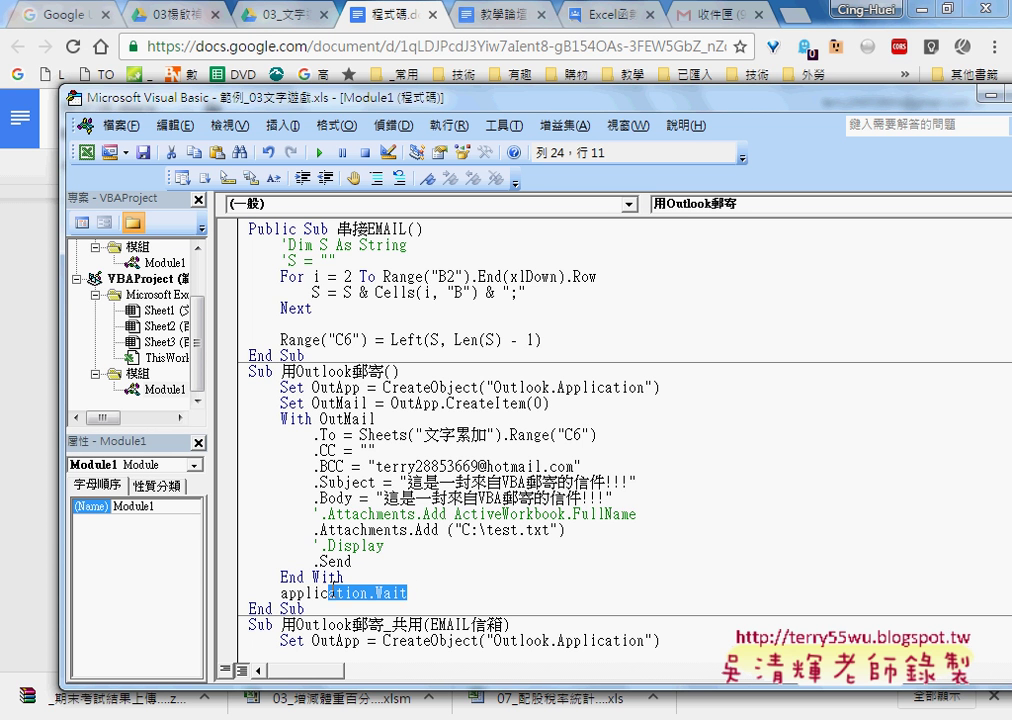
pyautogui.hotkey('shift', 'Left')
pyautogui.hotkey('shift', 'Left')
pyautogui.hotkey('shift', 'Left')
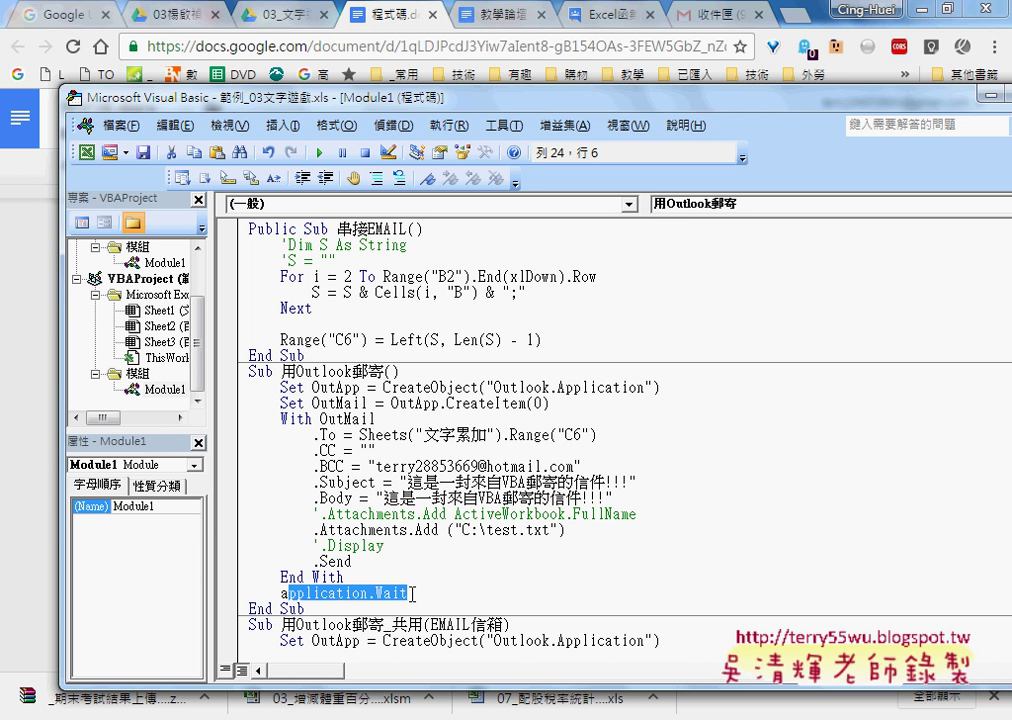
pyautogui.click(413, 593)
pyautogui.moveTo(413, 593); pyautogui.dragTo(222, 594)
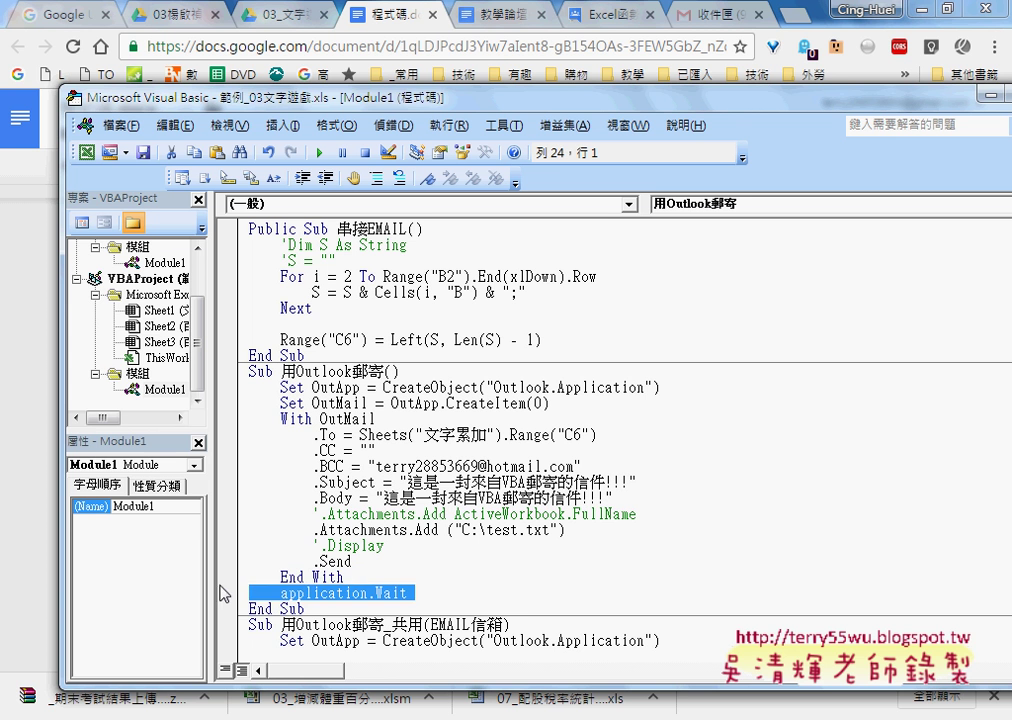
pyautogui.press('Delete')
pyautogui.press('Delete')
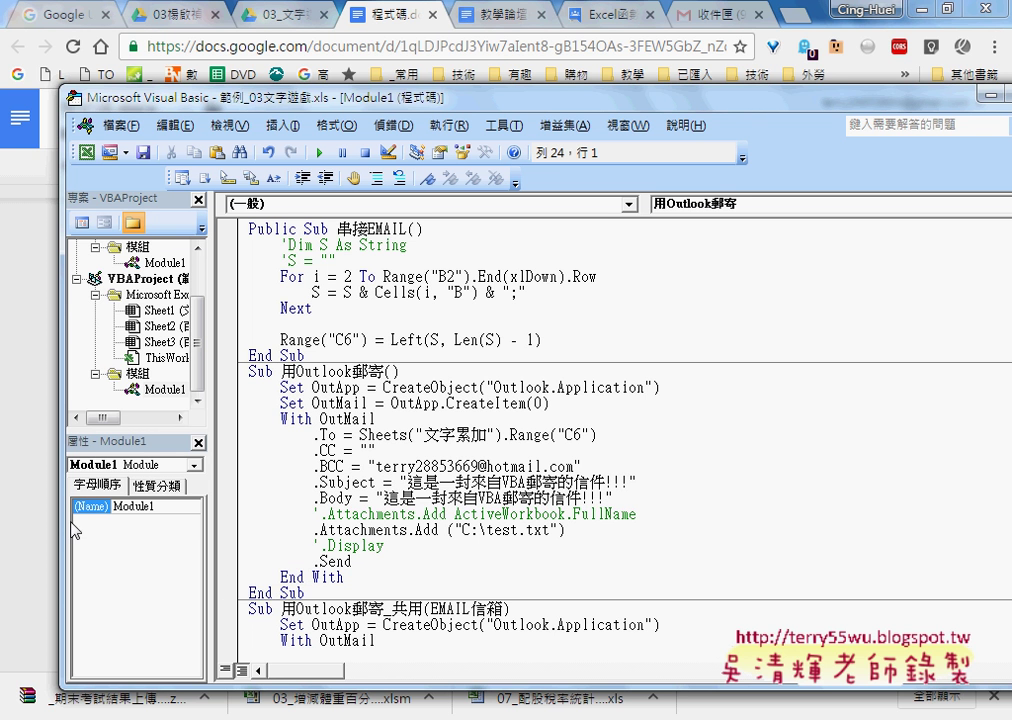
pyautogui.click(5, 410)
# Step: Scroll to the Outlook Trust Center screenshot and drag its corner handle to widen it
pyautogui.scroll(-2, 376, 527)
pyautogui.scroll(-1, 376, 527)
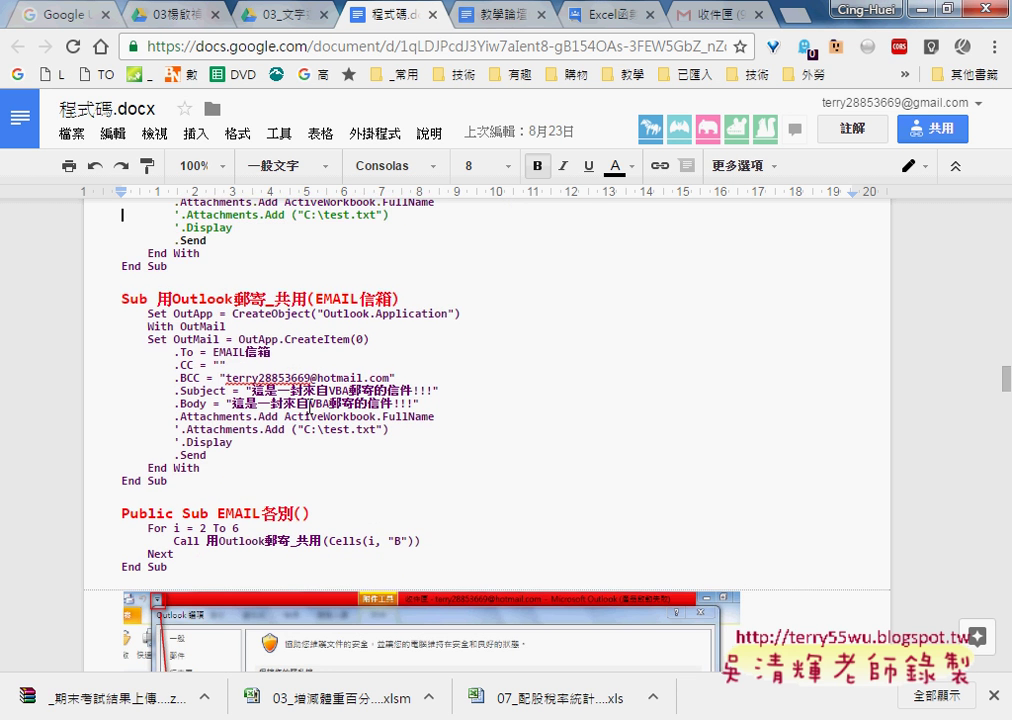
pyautogui.scroll(-2, 406, 441)
pyautogui.scroll(-1, 406, 441)
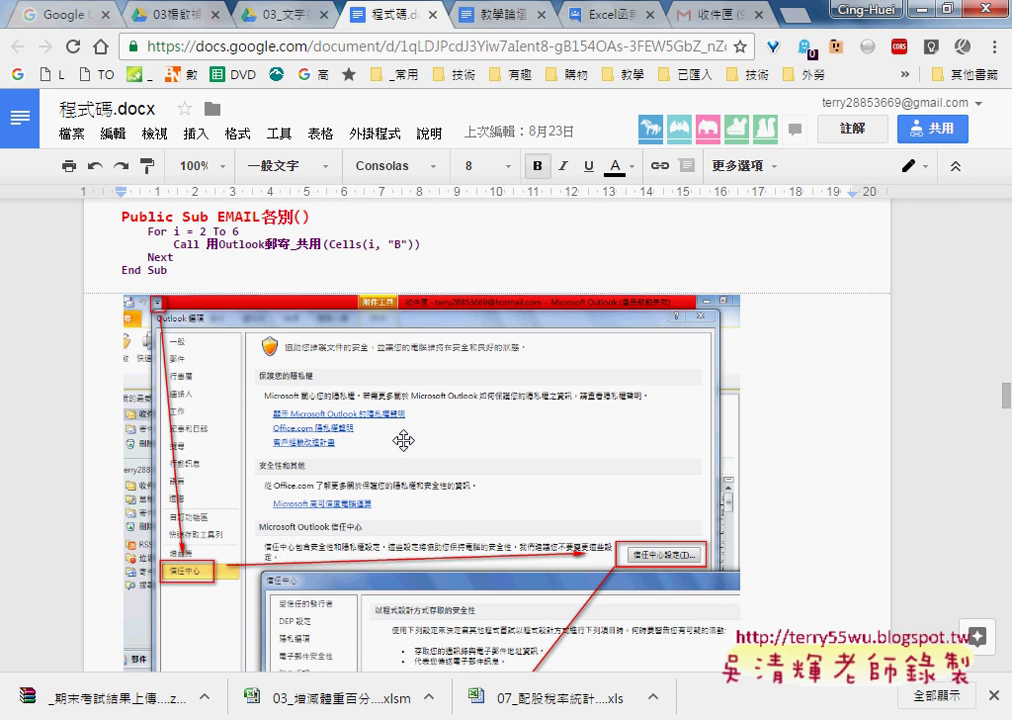
pyautogui.scroll(-1, 343, 426)
pyautogui.scroll(-1, 343, 426)
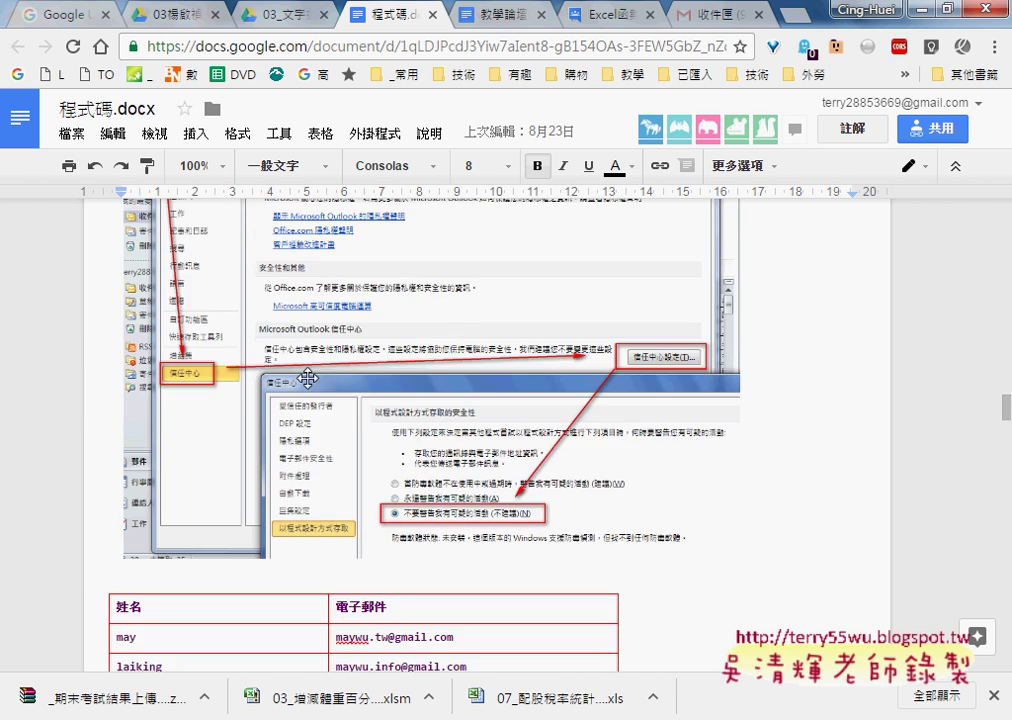
pyautogui.scroll(2, 216, 399)
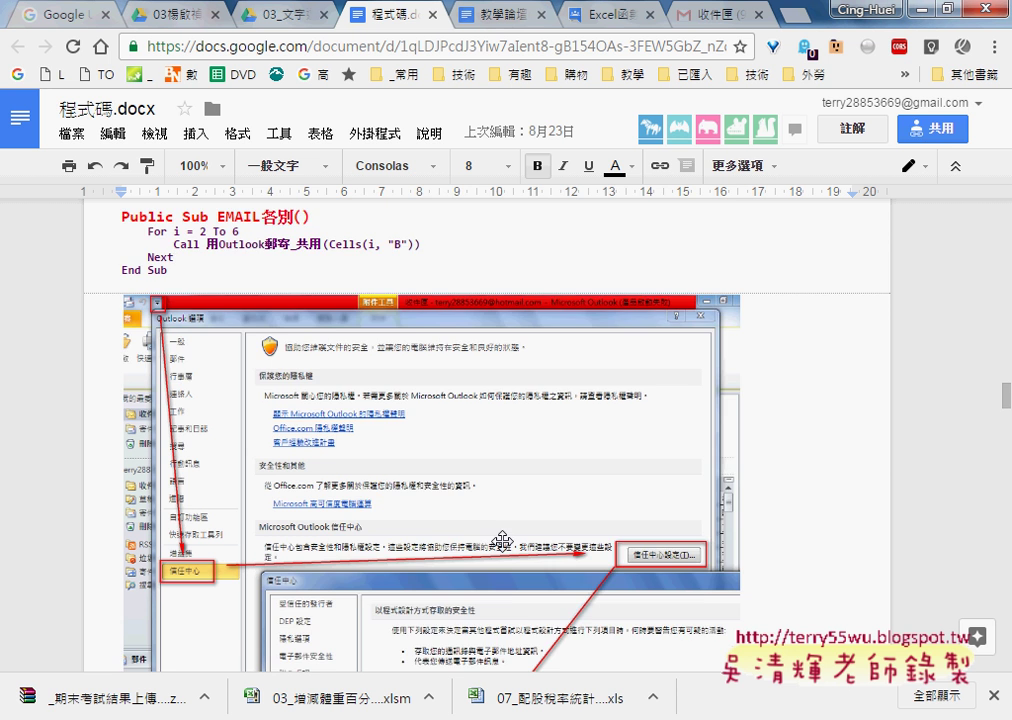
pyautogui.scroll(-2, 396, 428)
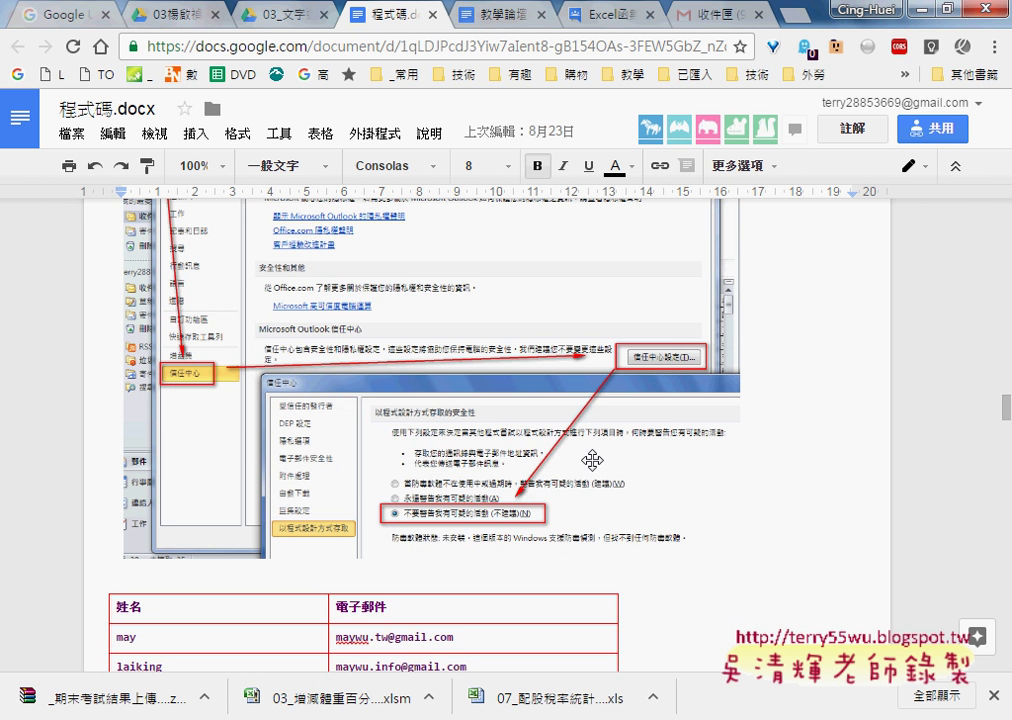
pyautogui.click(469, 518)
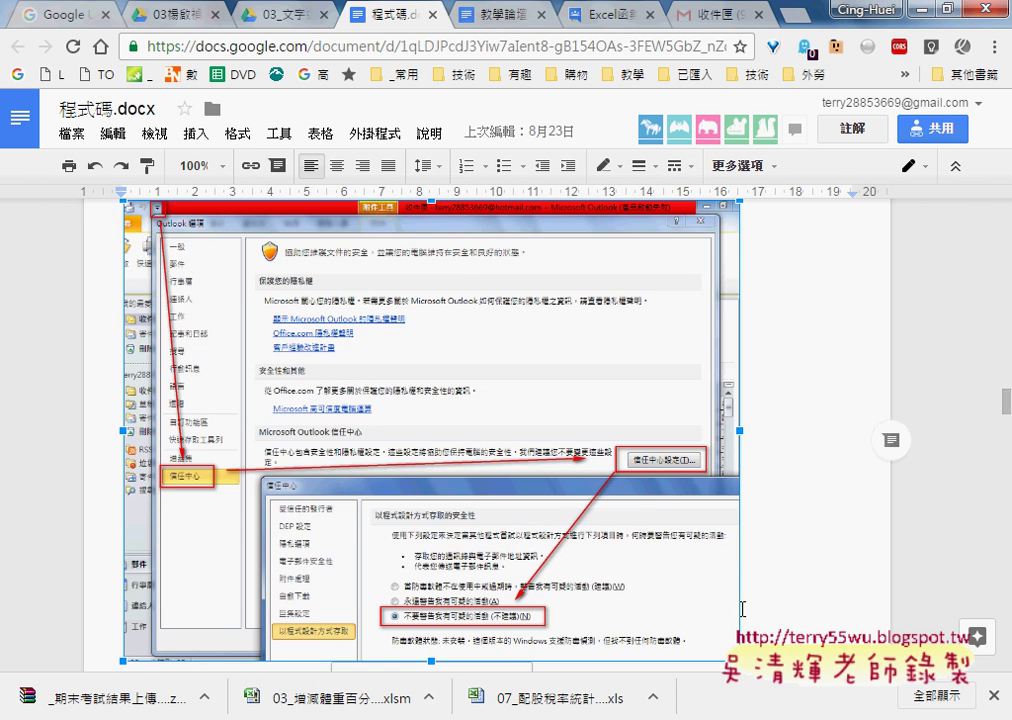
pyautogui.scroll(-1, 762, 546)
pyautogui.moveTo(739, 463); pyautogui.dragTo(853, 557)
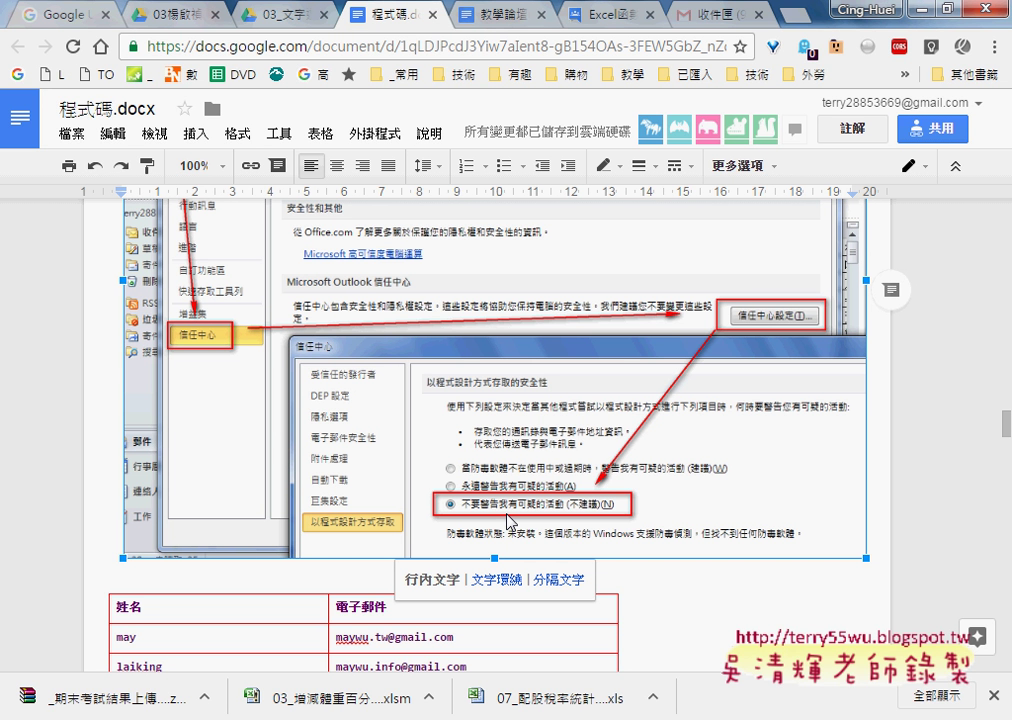
pyautogui.scroll(-3, 756, 600)
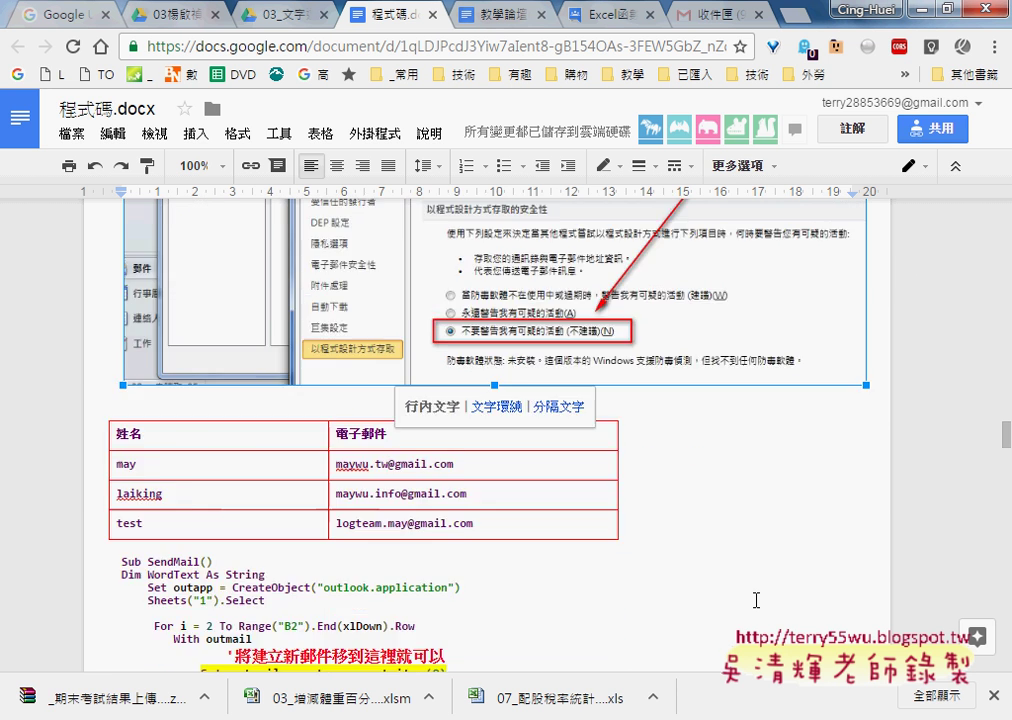
pyautogui.scroll(-1, 756, 600)
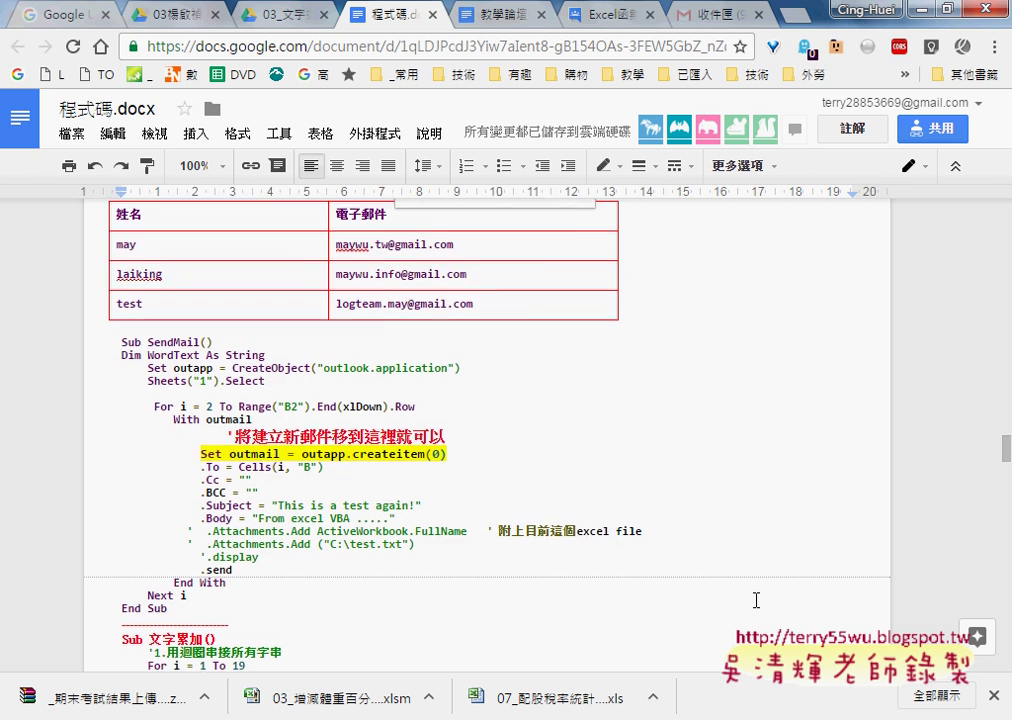
pyautogui.scroll(3, 756, 600)
pyautogui.scroll(4, 756, 600)
pyautogui.scroll(2, 757, 607)
pyautogui.scroll(1, 756, 607)
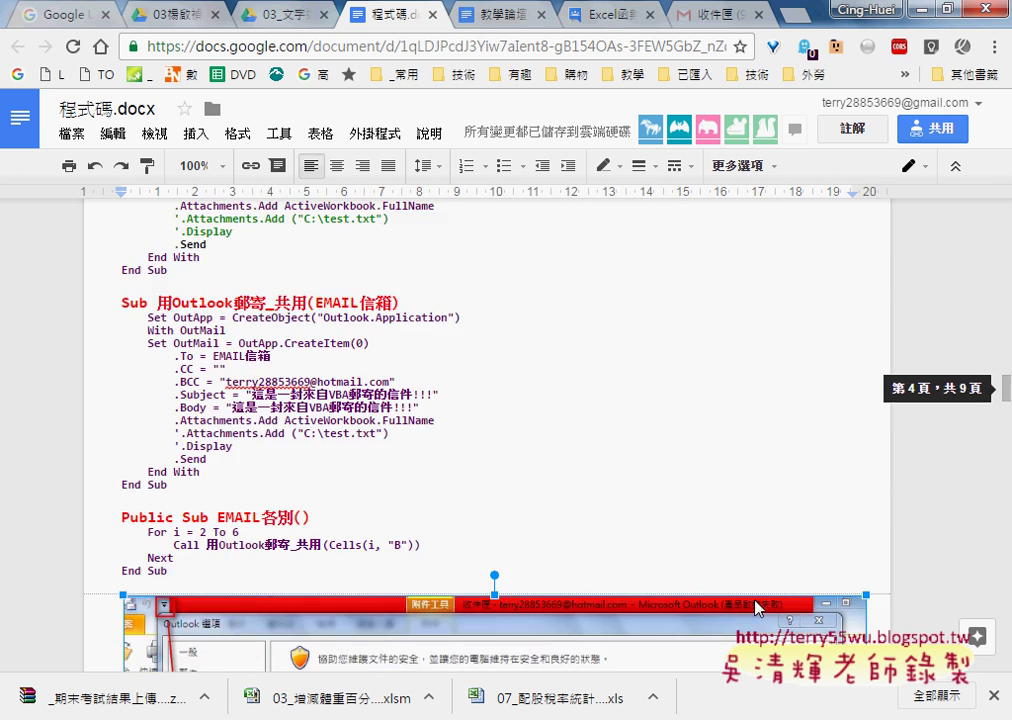
pyautogui.scroll(2, 756, 600)
pyautogui.scroll(2, 756, 600)
pyautogui.scroll(2, 756, 600)
pyautogui.scroll(3, 756, 600)
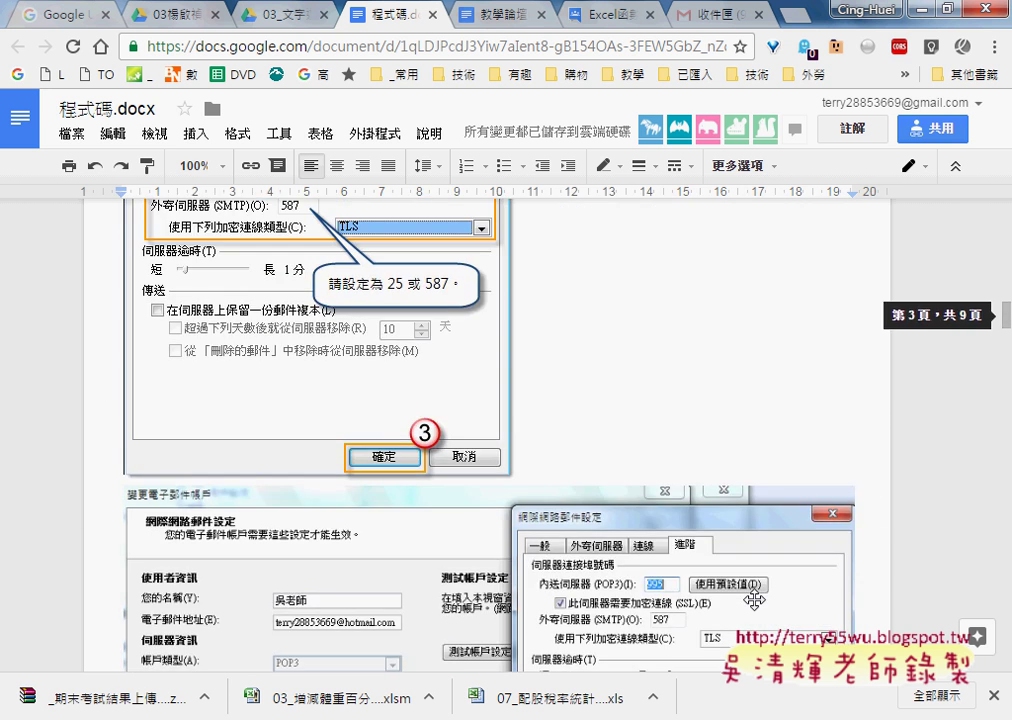
pyautogui.scroll(2, 756, 600)
pyautogui.scroll(3, 756, 600)
pyautogui.scroll(5, 756, 600)
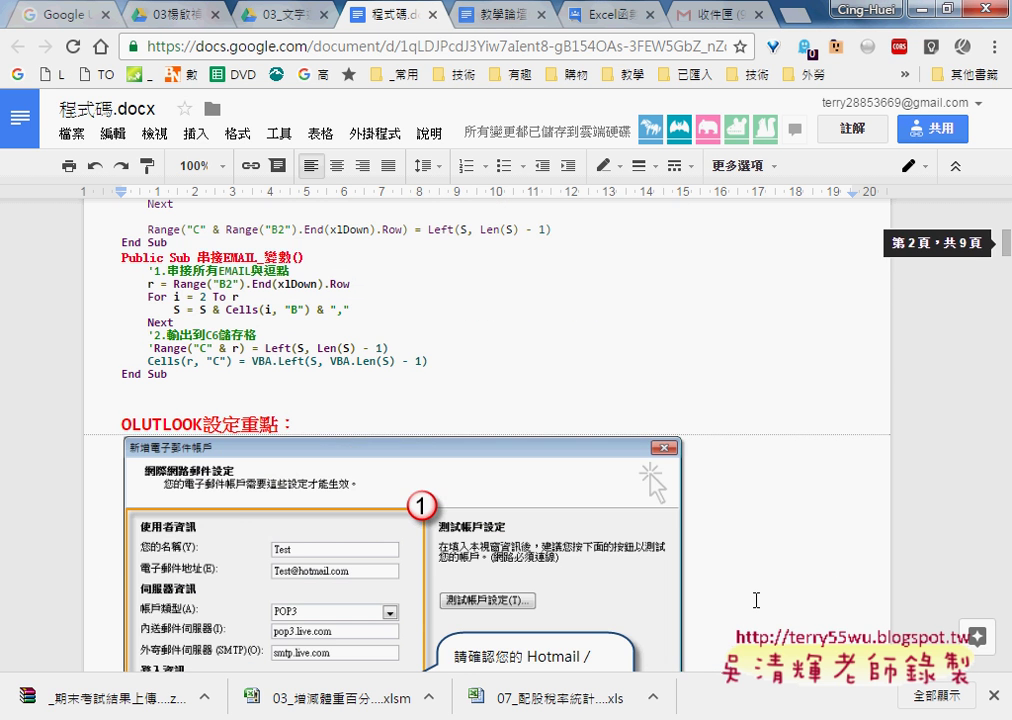
pyautogui.scroll(4, 756, 600)
pyautogui.scroll(3, 756, 600)
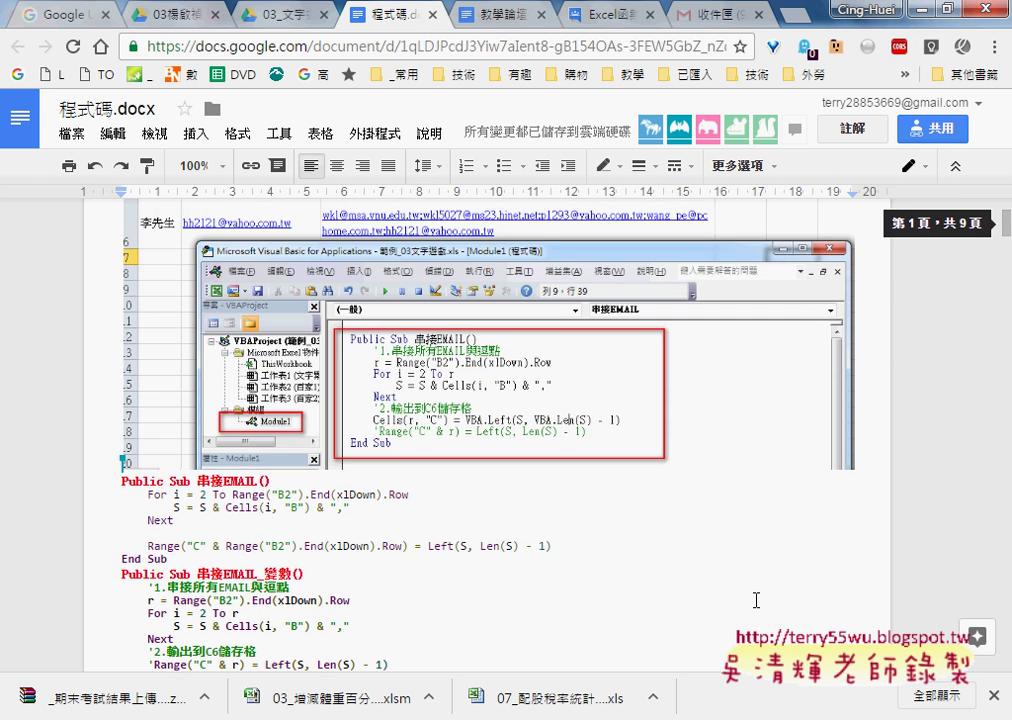
pyautogui.scroll(4, 755, 600)
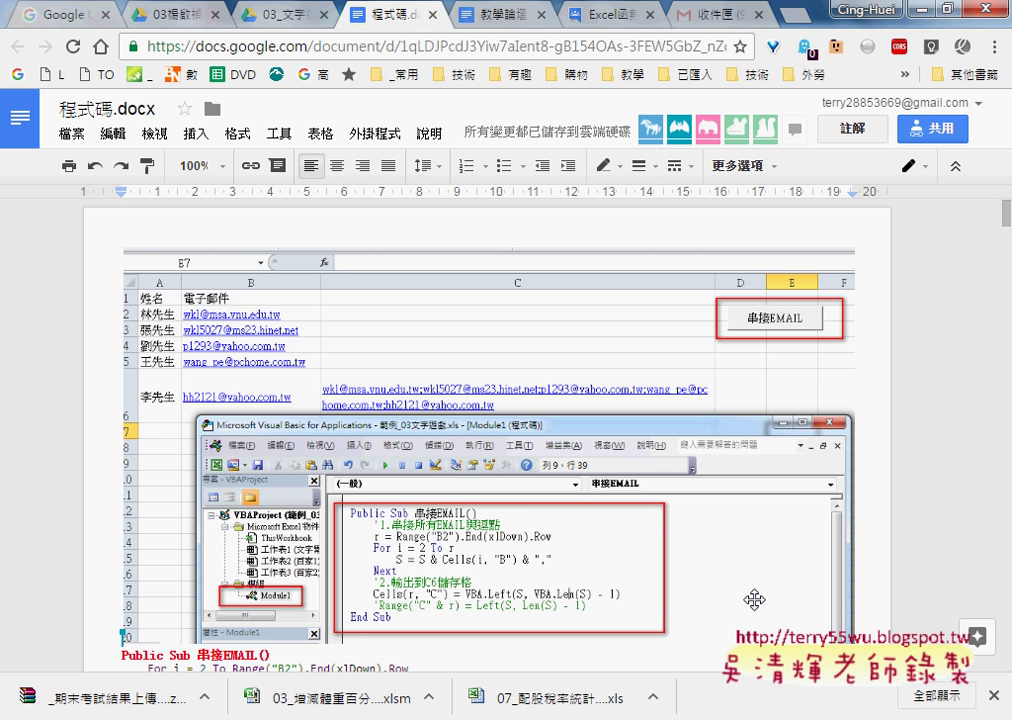